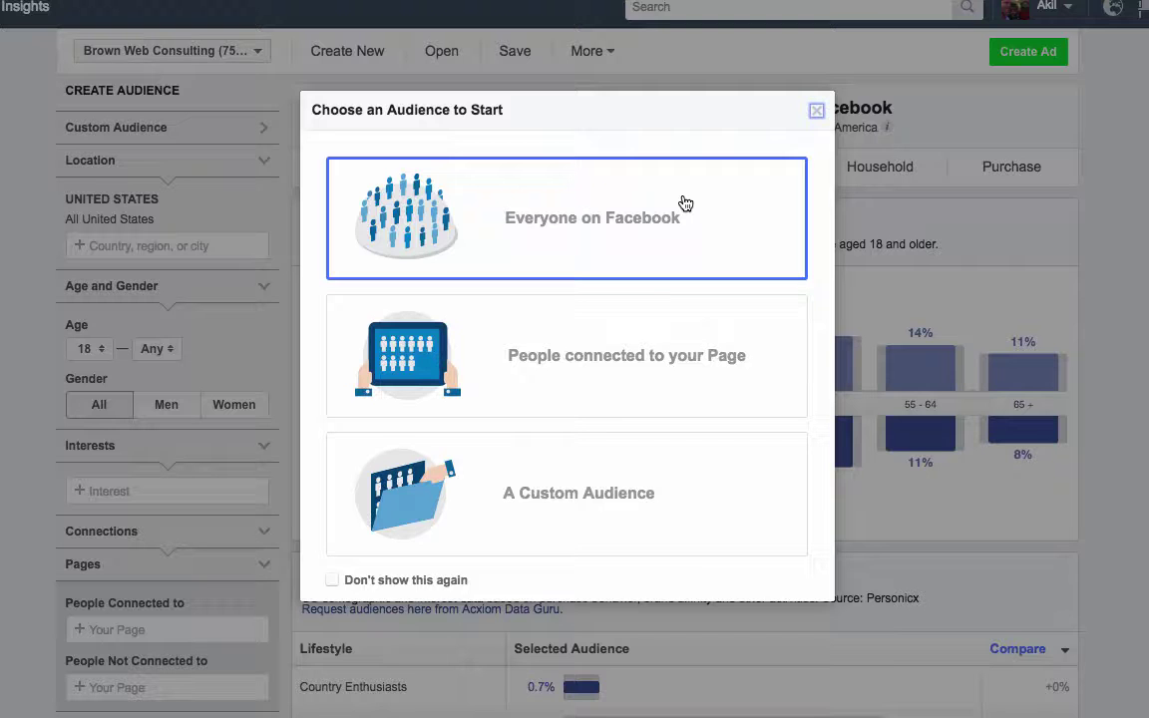
Step: Start an audience from everyone on Facebook and add United Kingdom to its locations
click(683, 203)
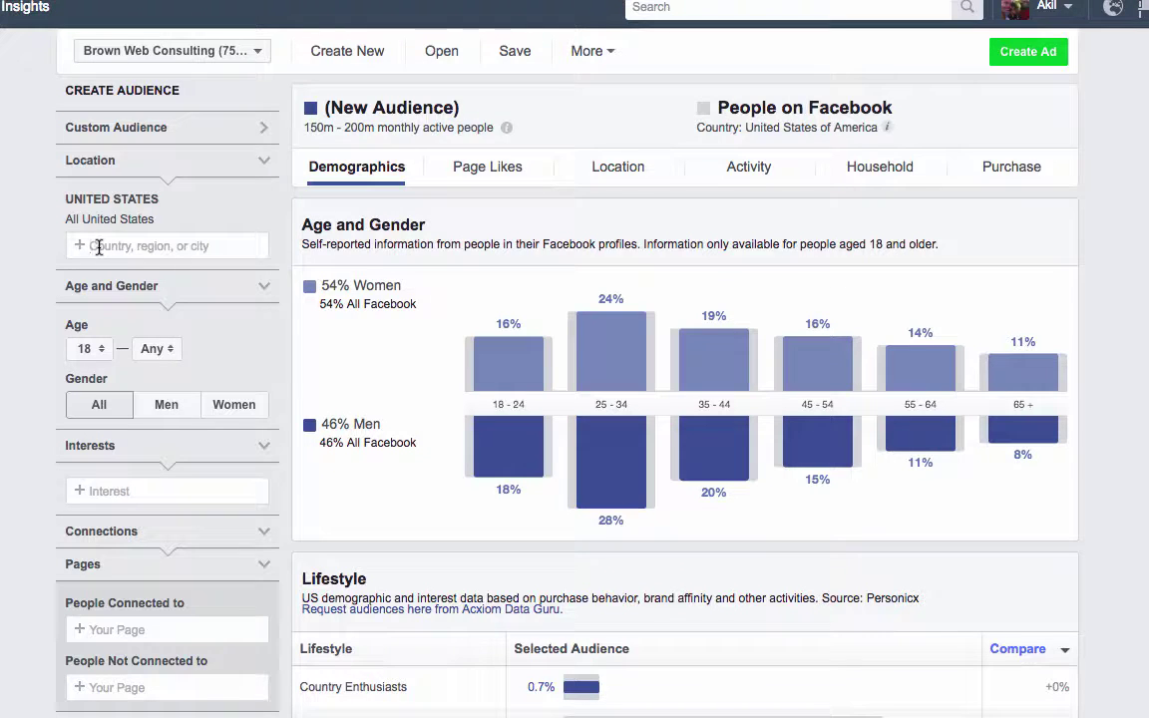
text(united)
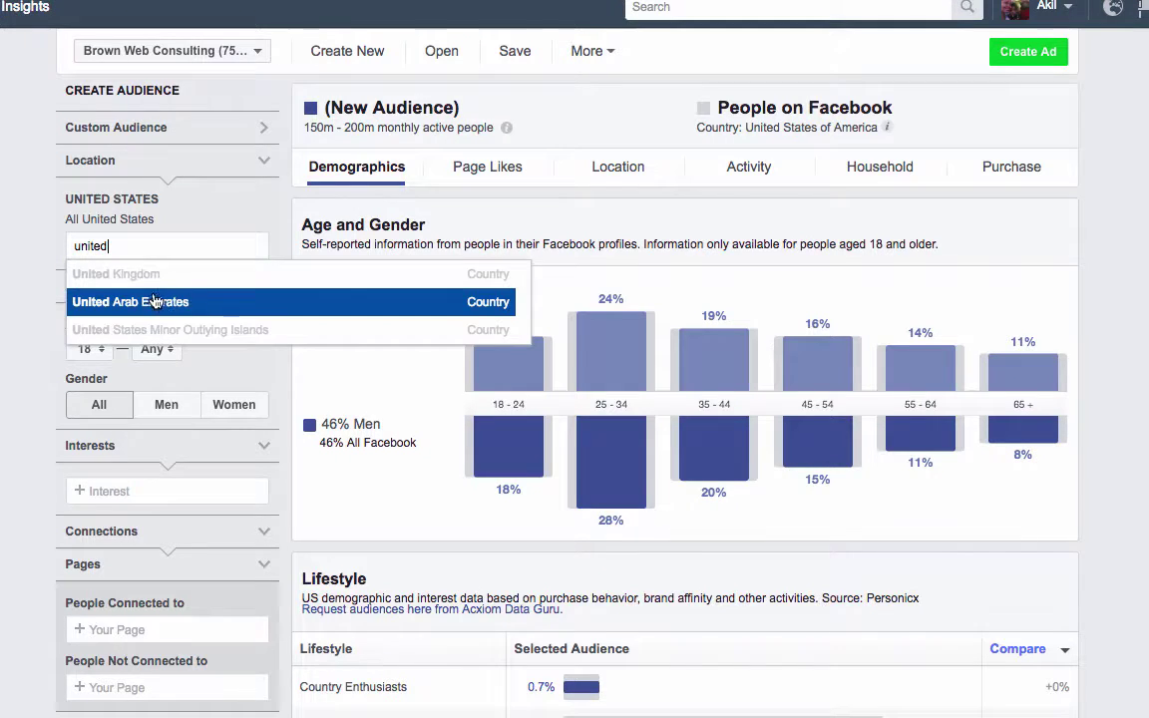
click(147, 286)
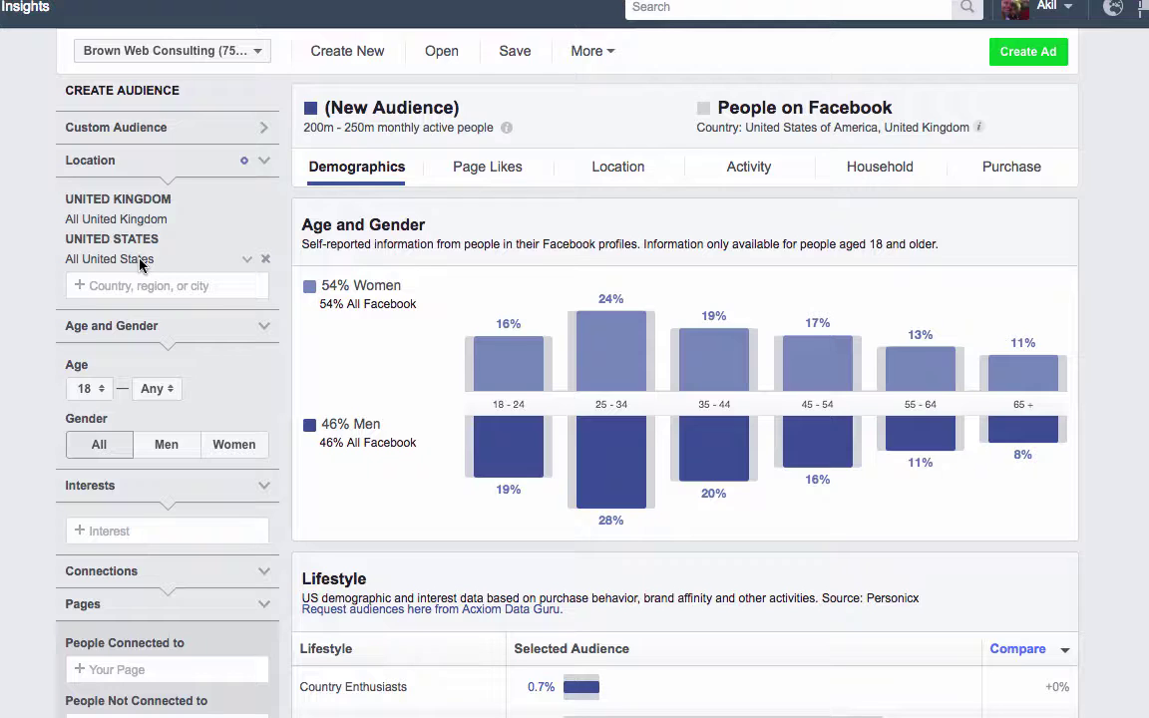
Step: Set the audience's age range to 25–50 and its gender to Women
click(85, 389)
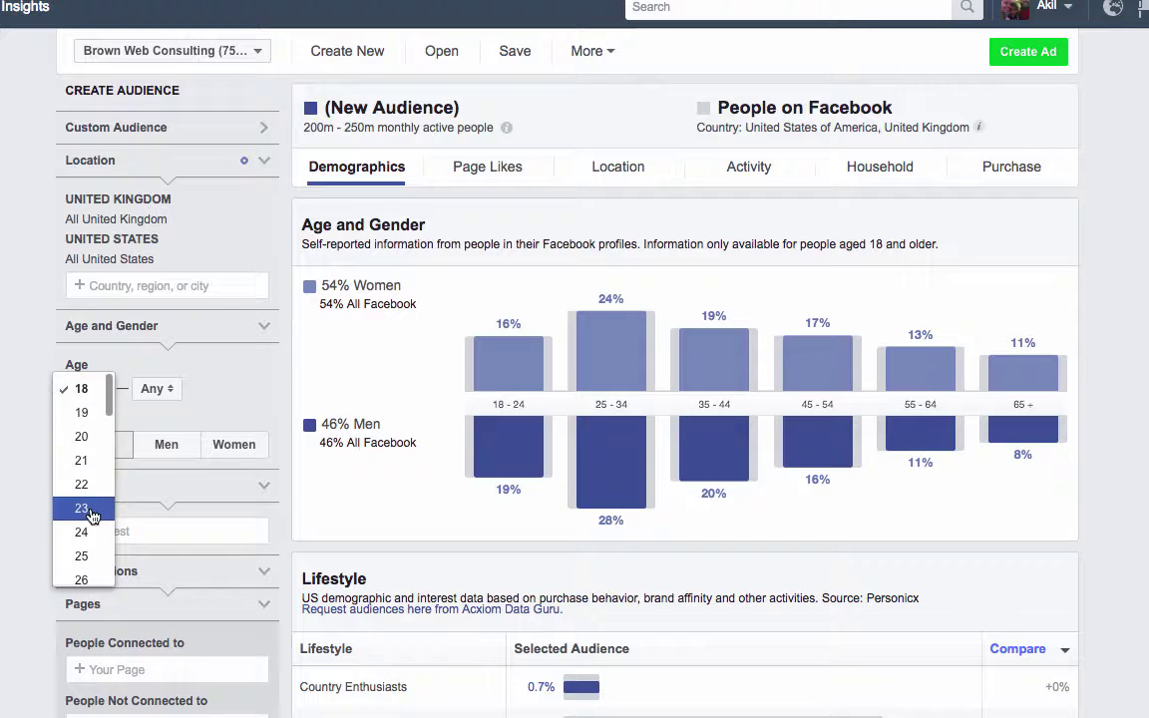
scroll(108, 419, down, 4)
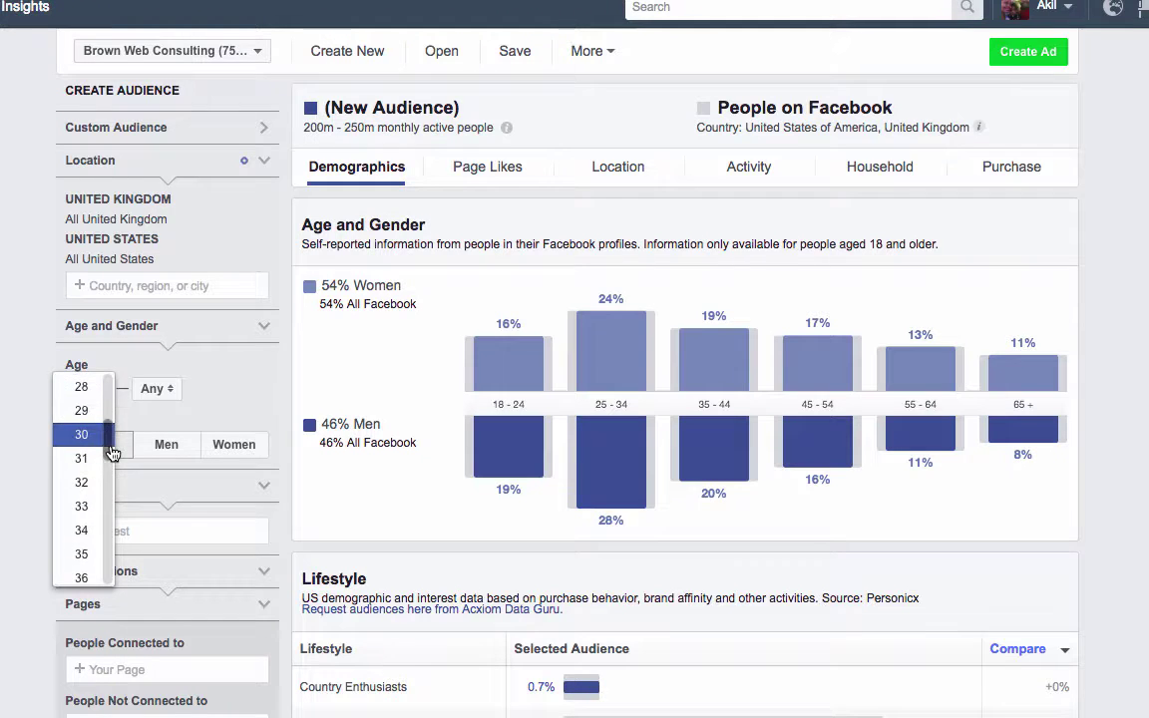
scroll(109, 446, up, 1)
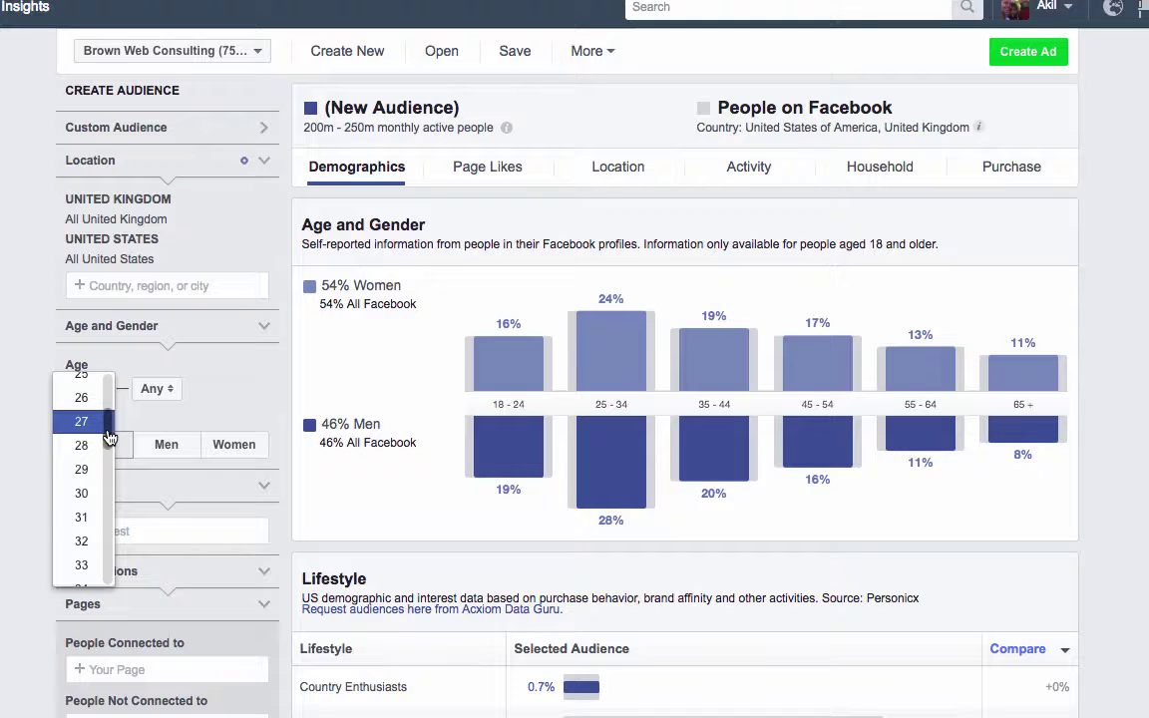
scroll(107, 439, up, 2)
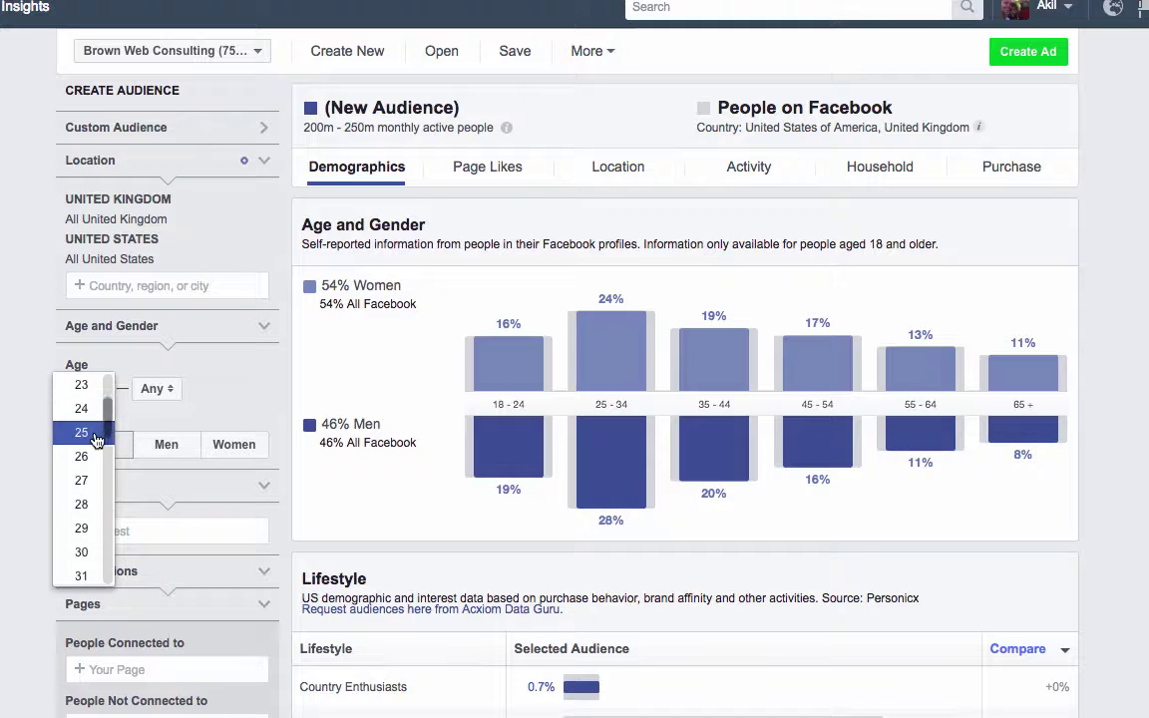
click(103, 436)
click(154, 388)
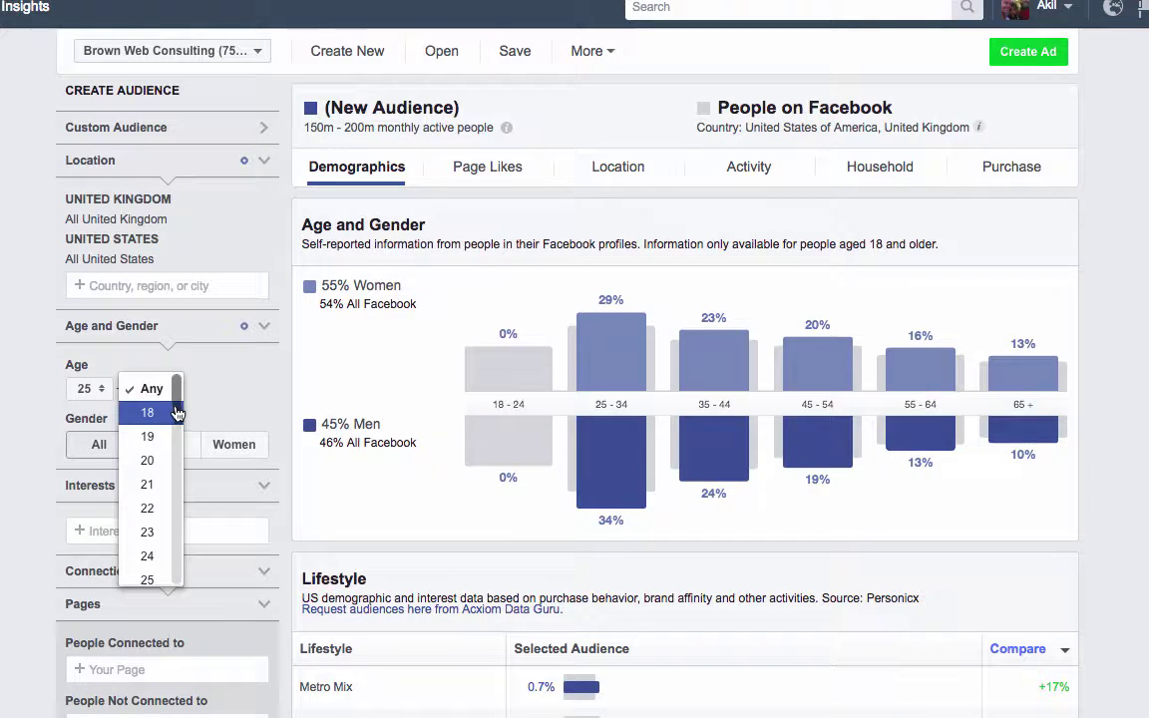
drag(176, 410, 179, 527)
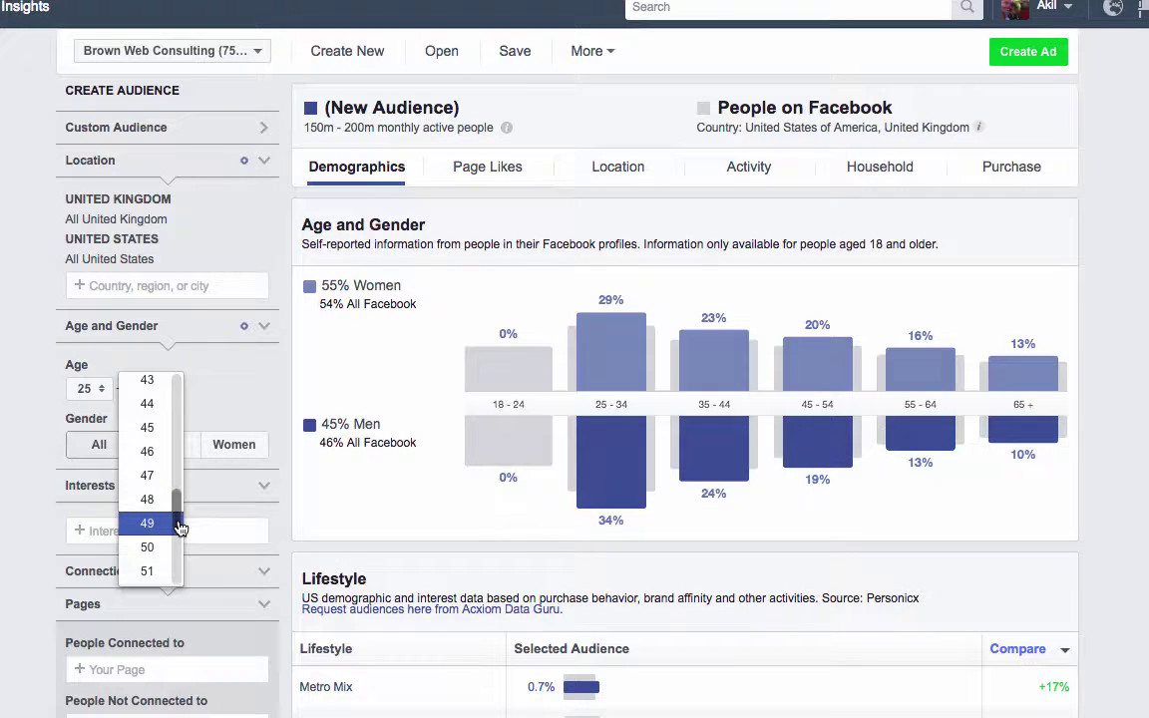
click(155, 545)
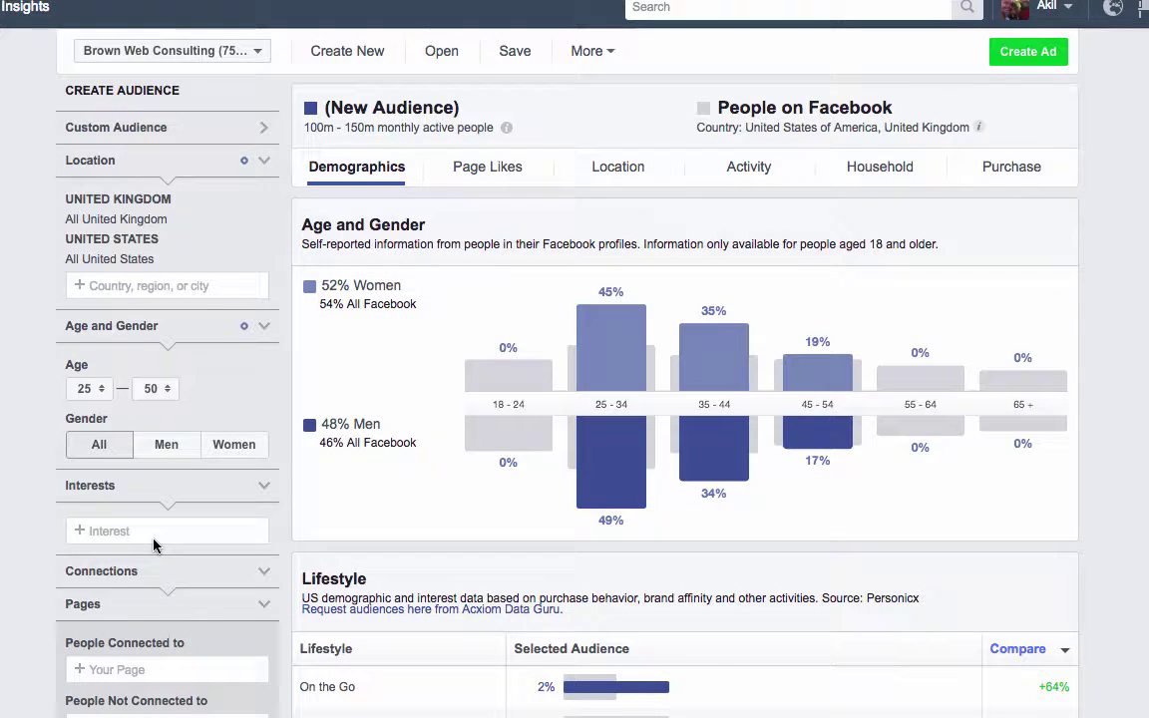
click(229, 449)
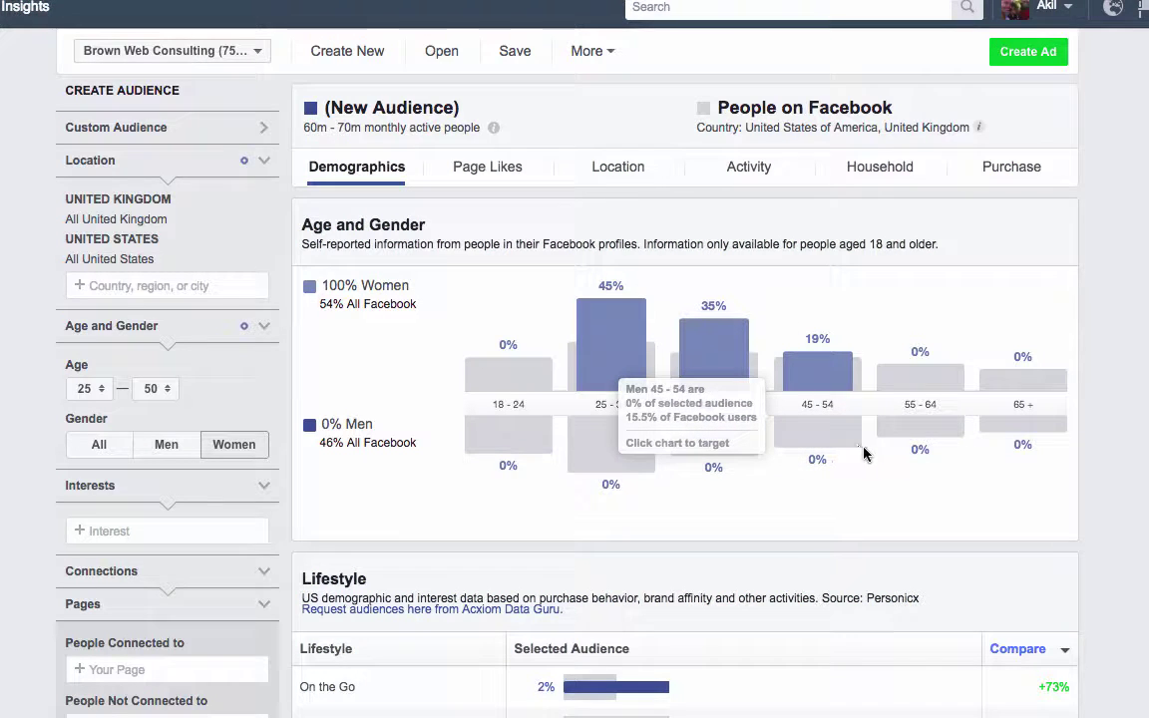
Step: Search the audience interests for "tasty", check the suggestions, and clear the search
click(185, 531)
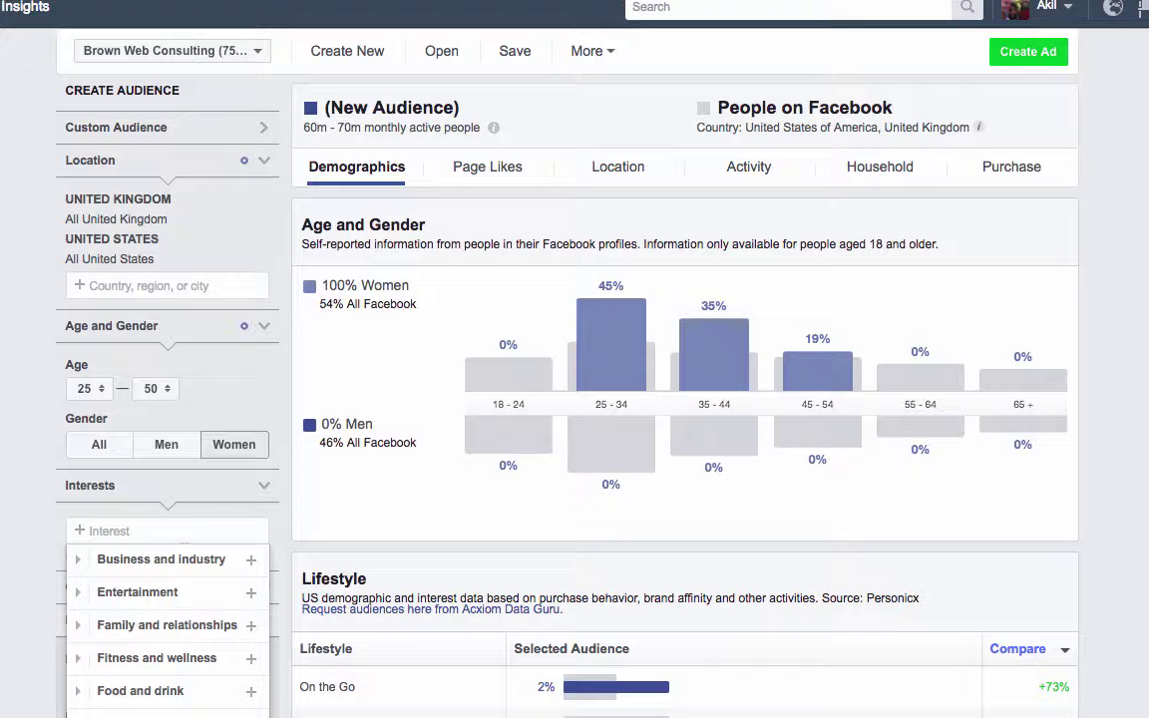
text(tasty)
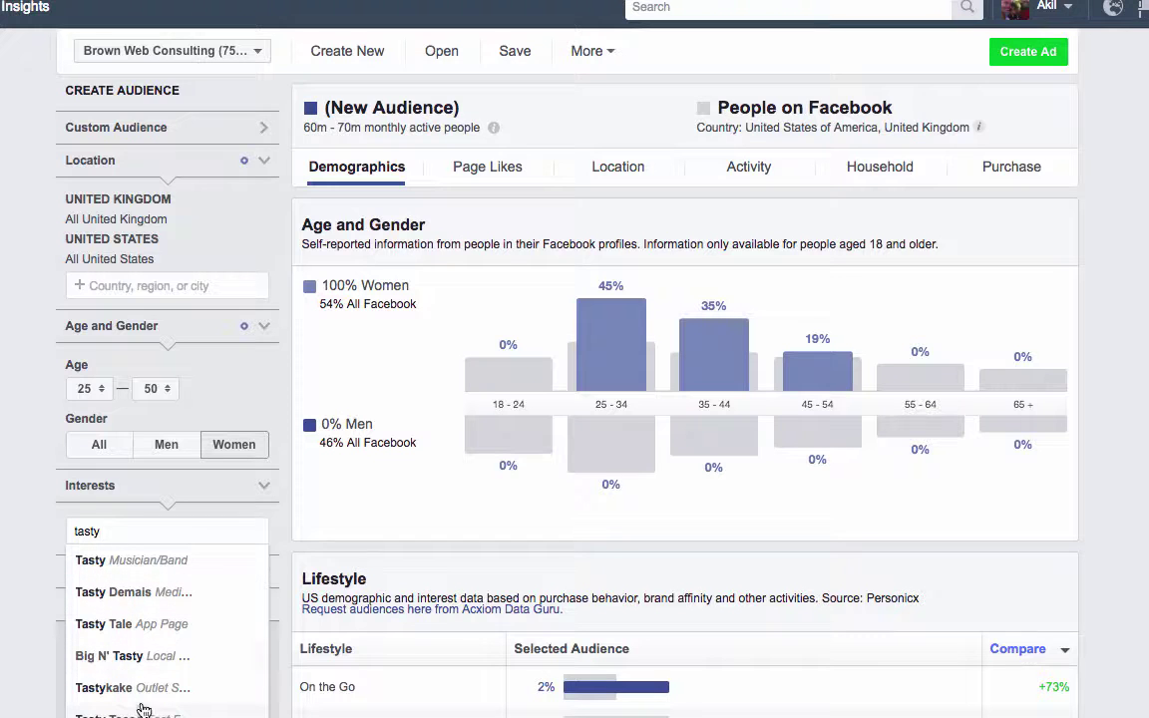
scroll(164, 628, down, 1)
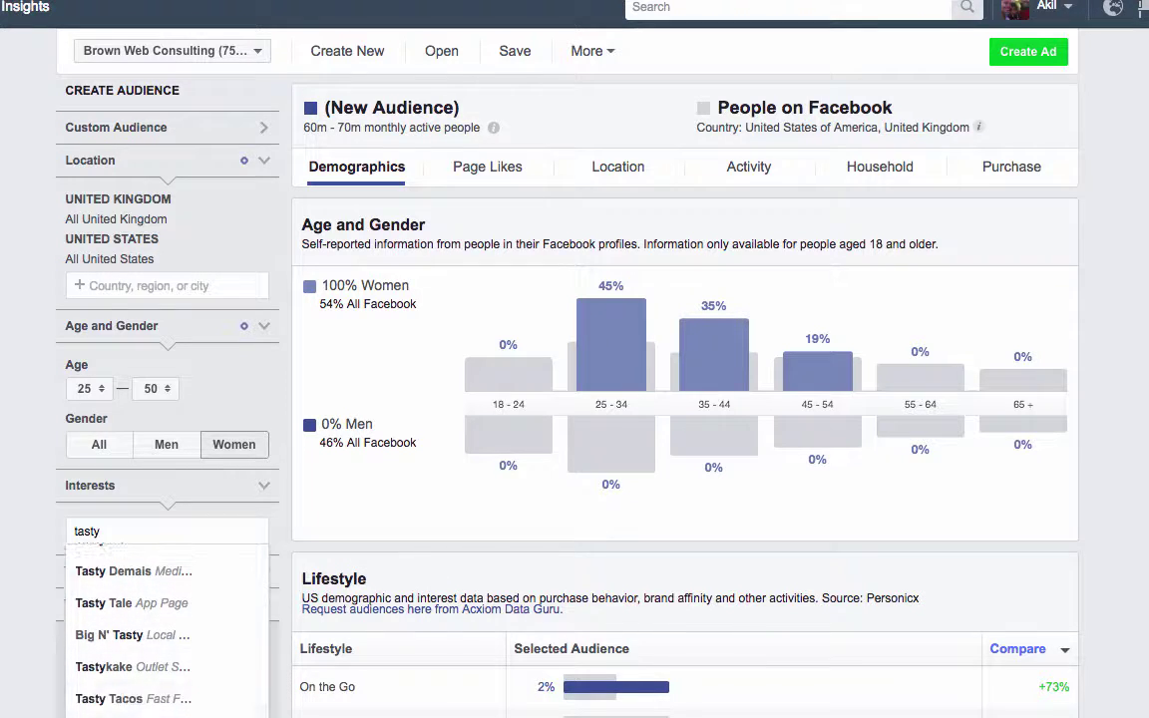
scroll(130, 609, up, 1)
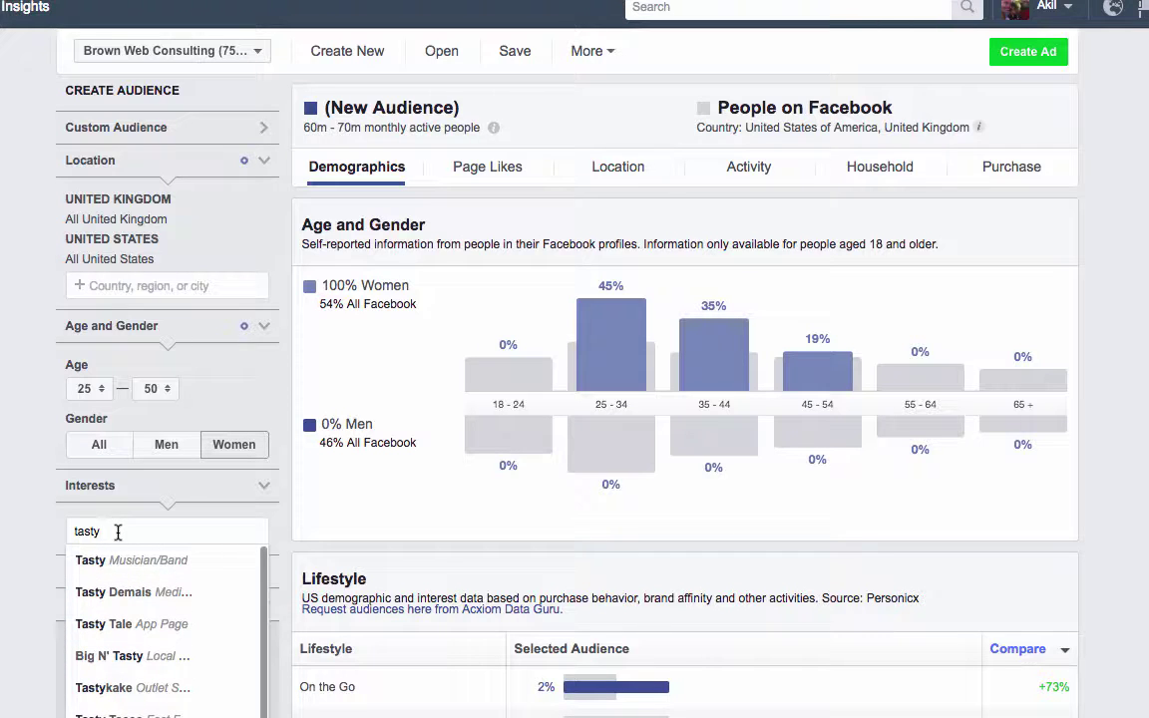
key(BackSpace)
key(BackSpace)
key(BackSpace)
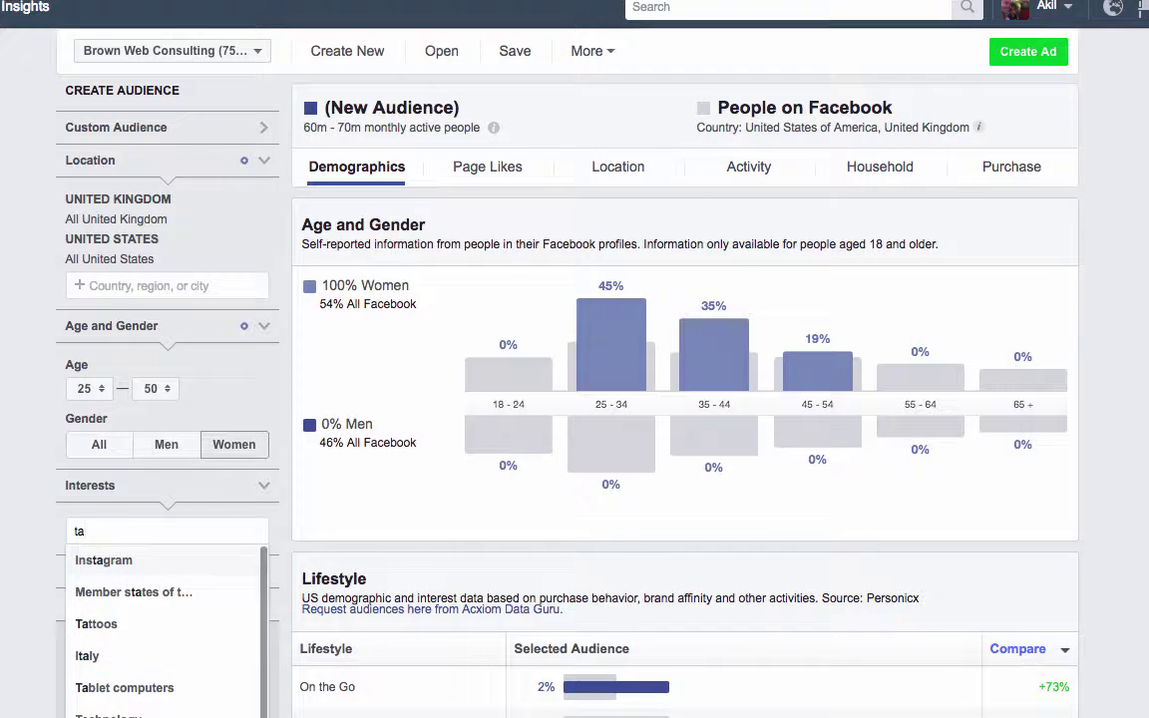
text(a)
key(BackSpace)
text(sty)
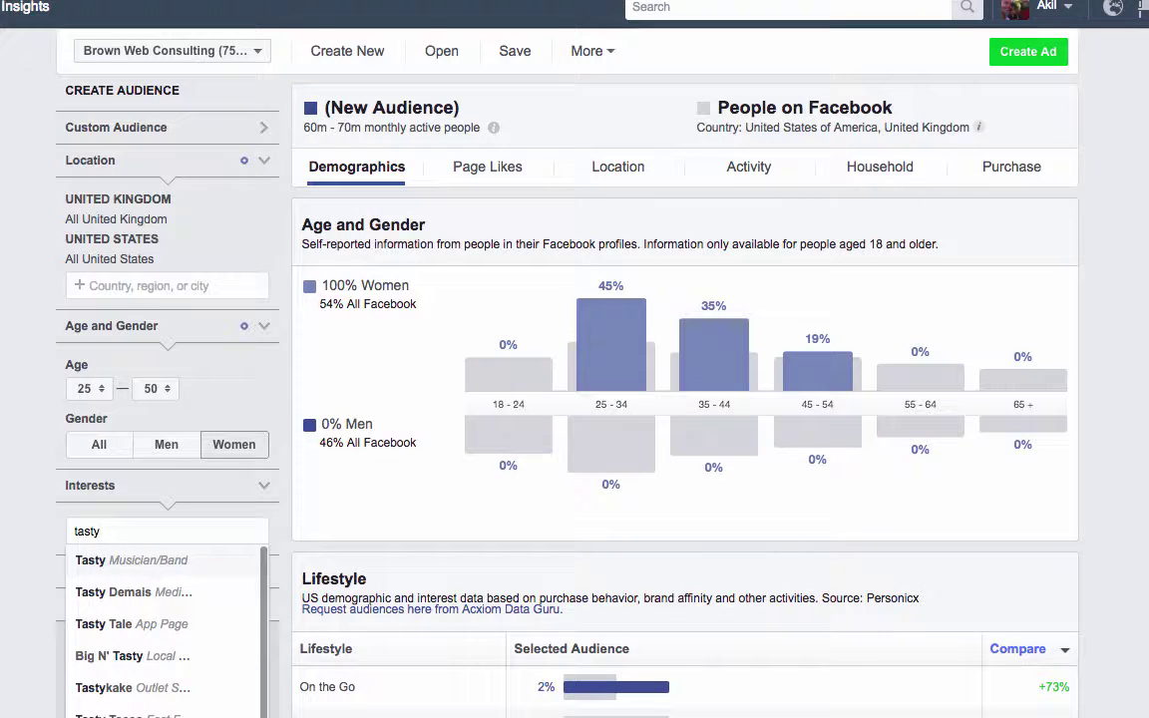
key(BackSpace)
key(BackSpace)
key(BackSpace)
key(BackSpace)
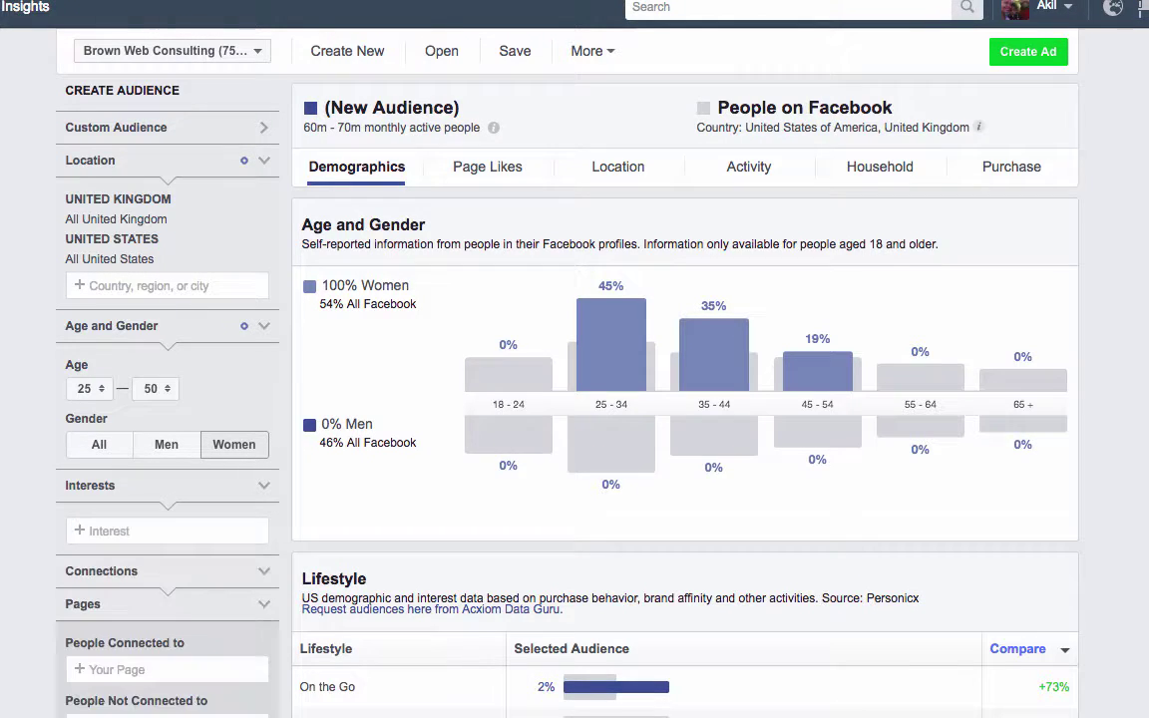
Step: Search the audience interests for "nike" and clear the search
text(nike)
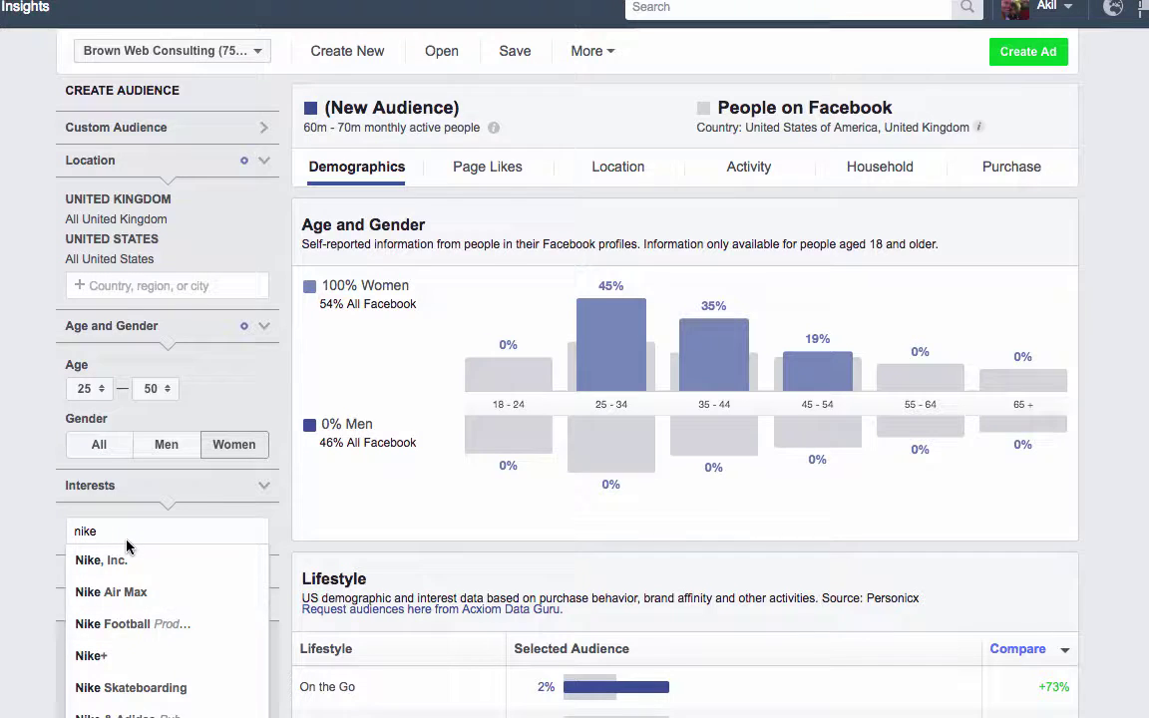
key(BackSpace)
key(BackSpace)
key(BackSpace)
key(BackSpace)
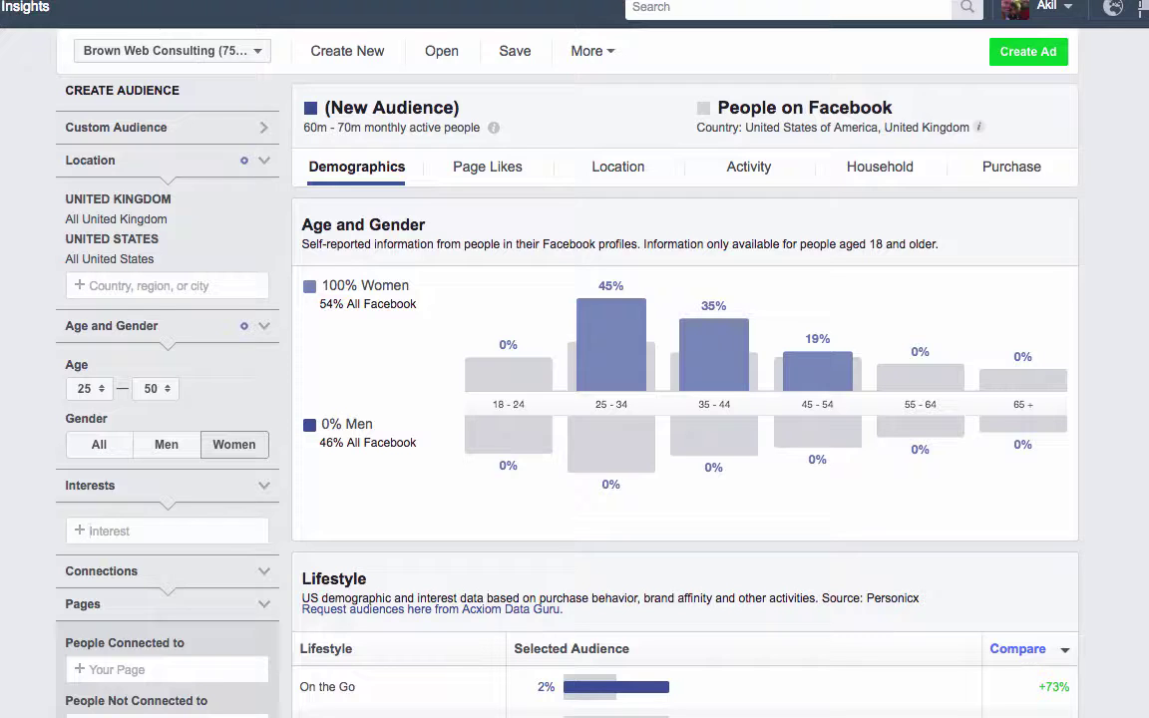
Step: Find Sweaty Betty among the interests and add it to the audience
text(swe)
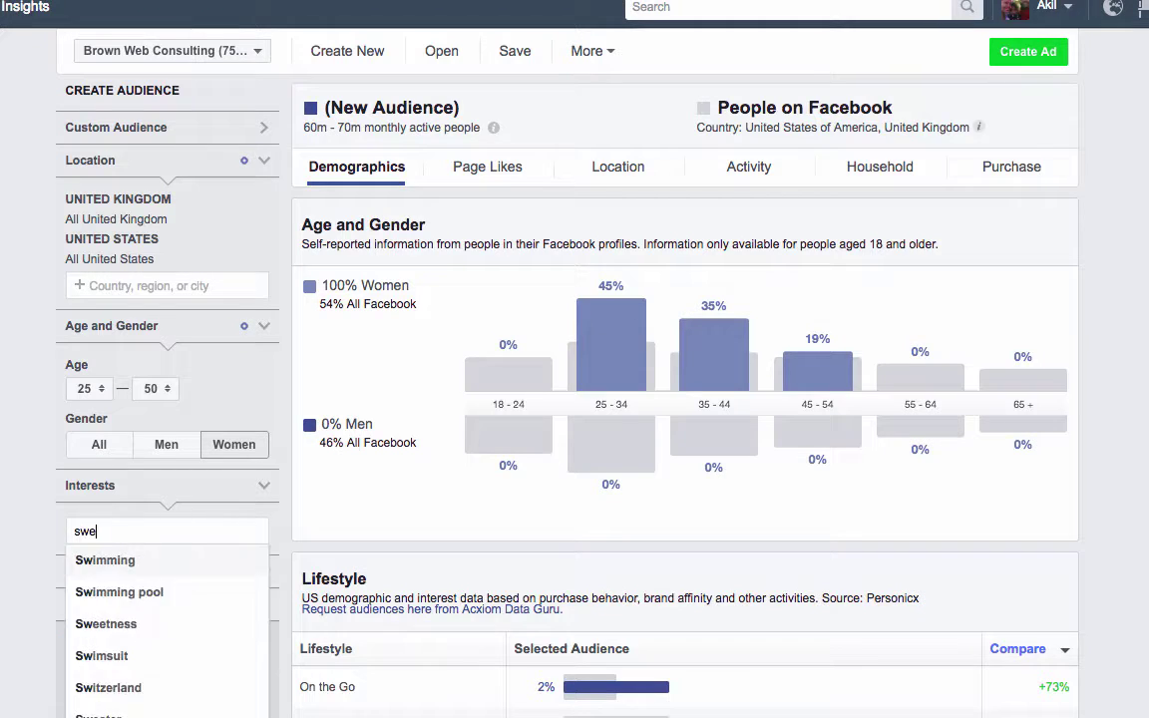
text(tty)
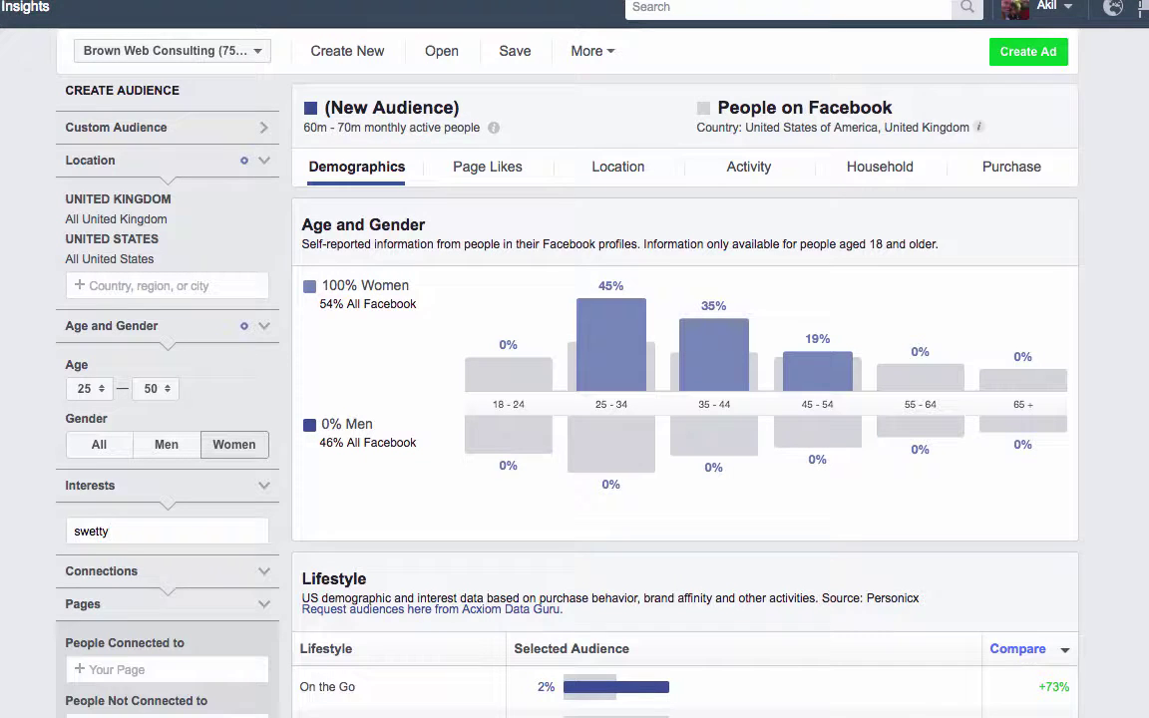
key(BackSpace)
key(BackSpace)
text(ay)
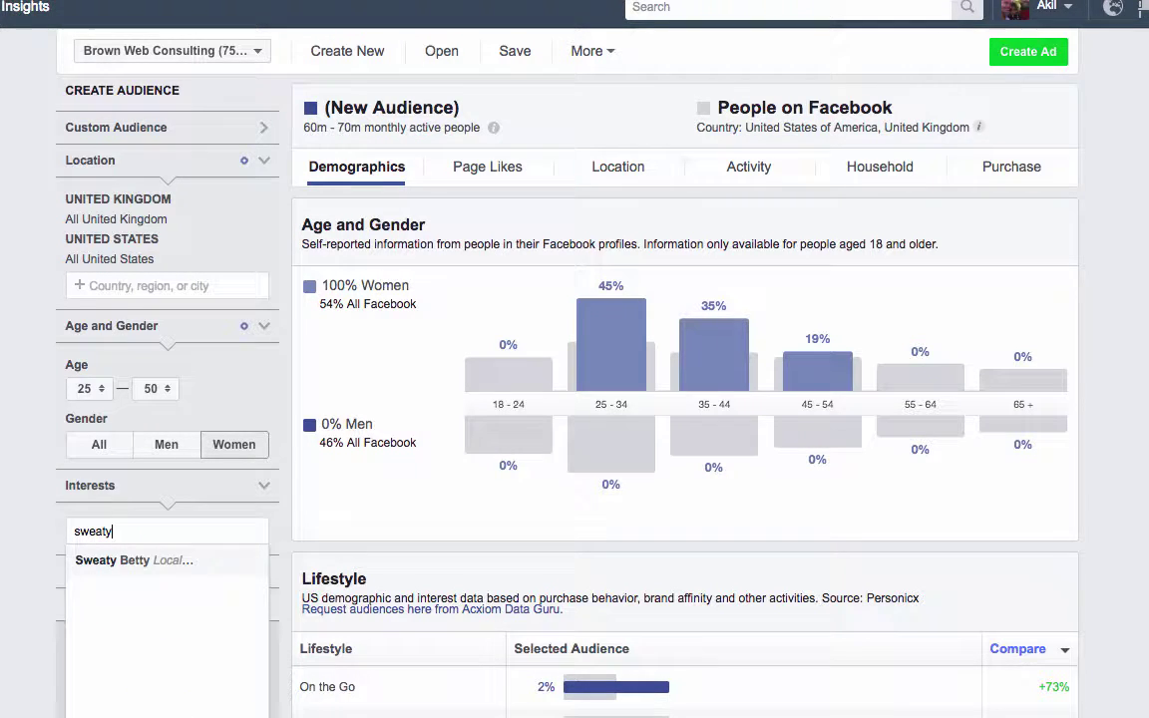
click(136, 567)
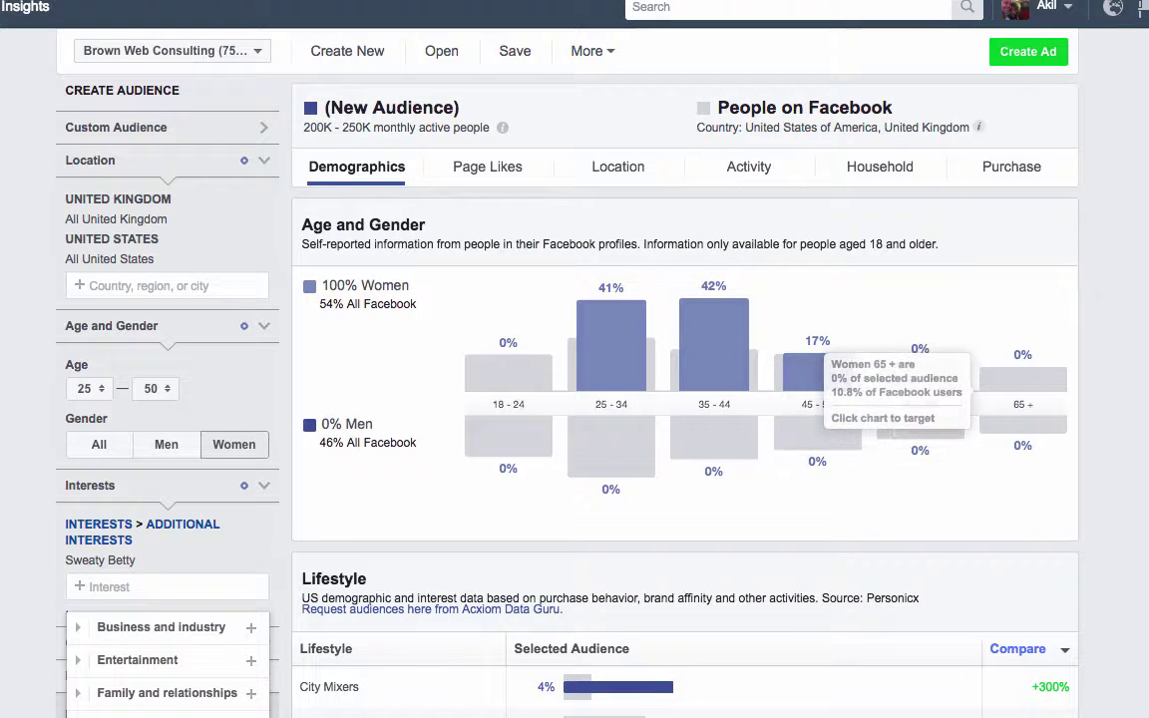
Step: Review the lifestyle, relationship and education demographics, and sort the Job Title table by Selected Audience
scroll(684, 399, down, 5)
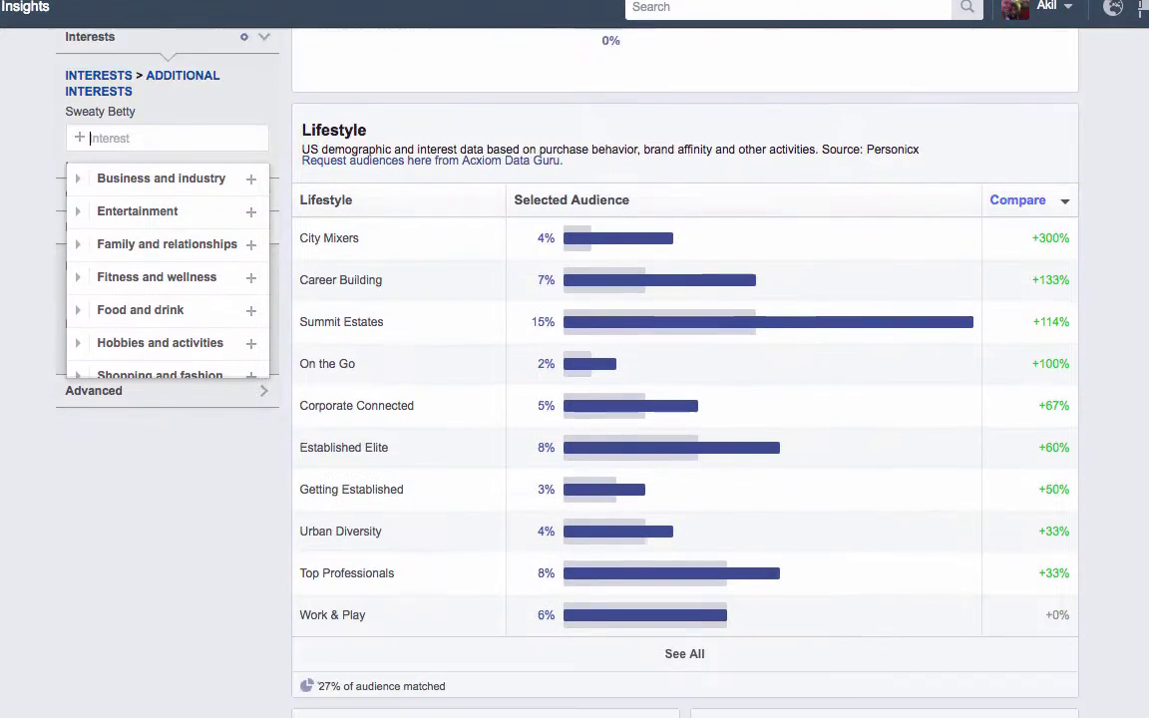
scroll(684, 398, down, 1)
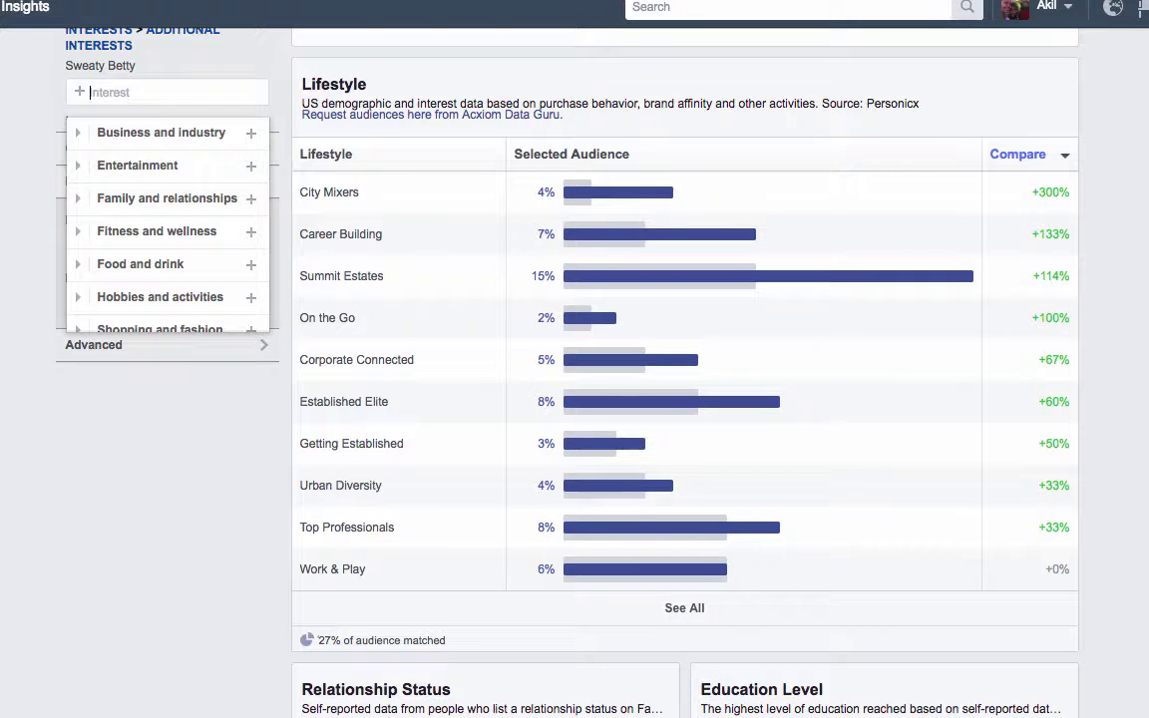
scroll(684, 399, down, 4)
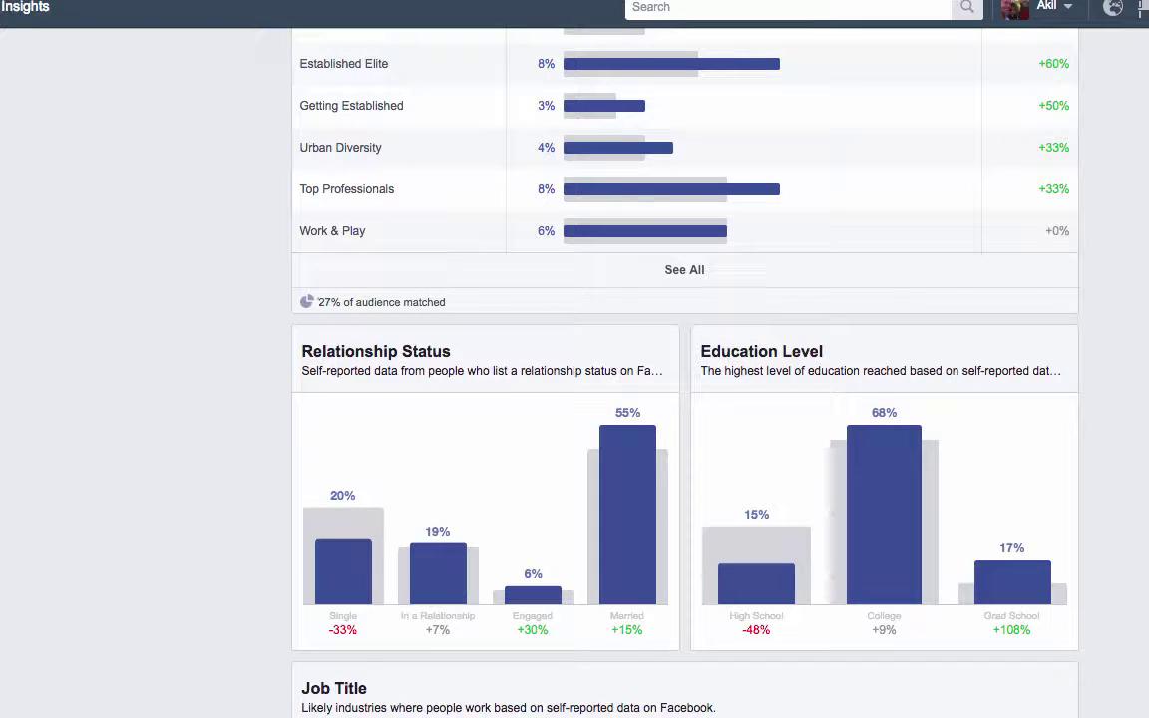
scroll(684, 371, down, 3)
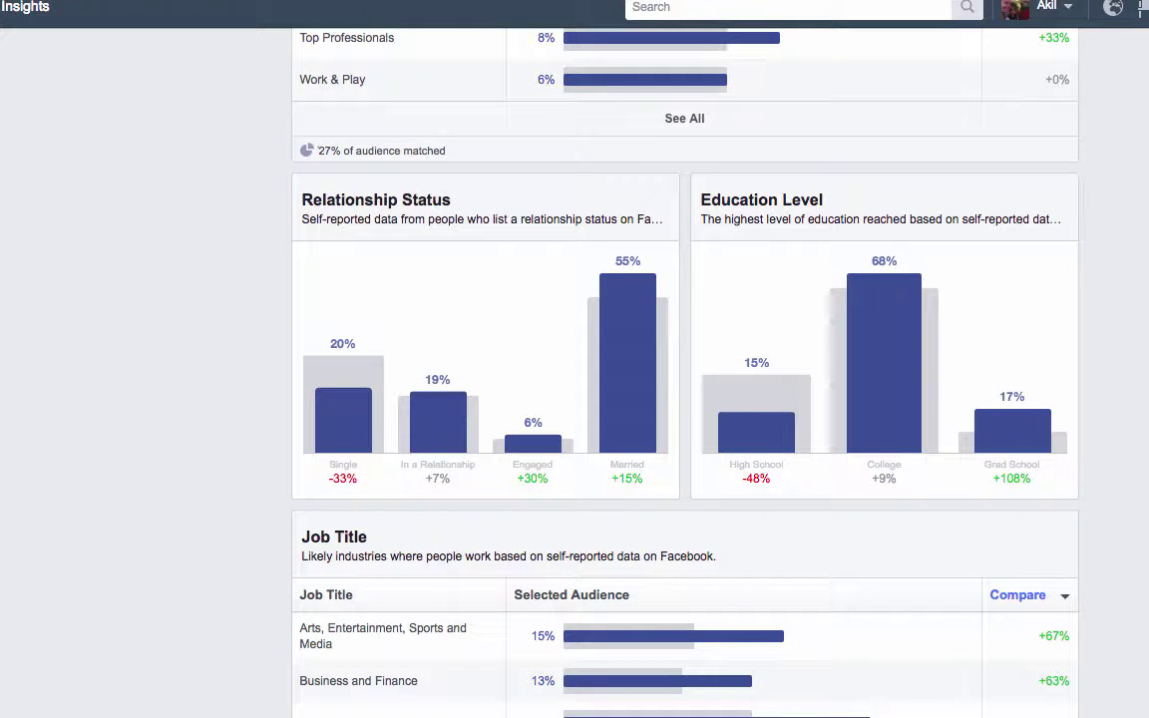
scroll(684, 371, down, 5)
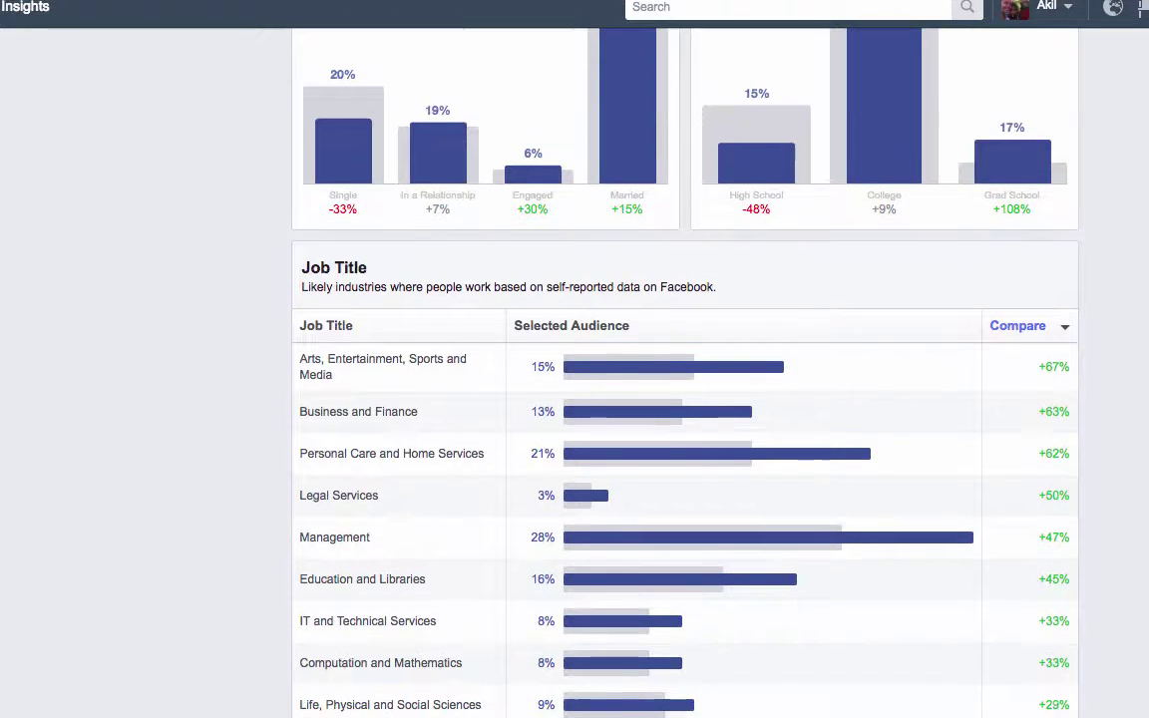
click(786, 321)
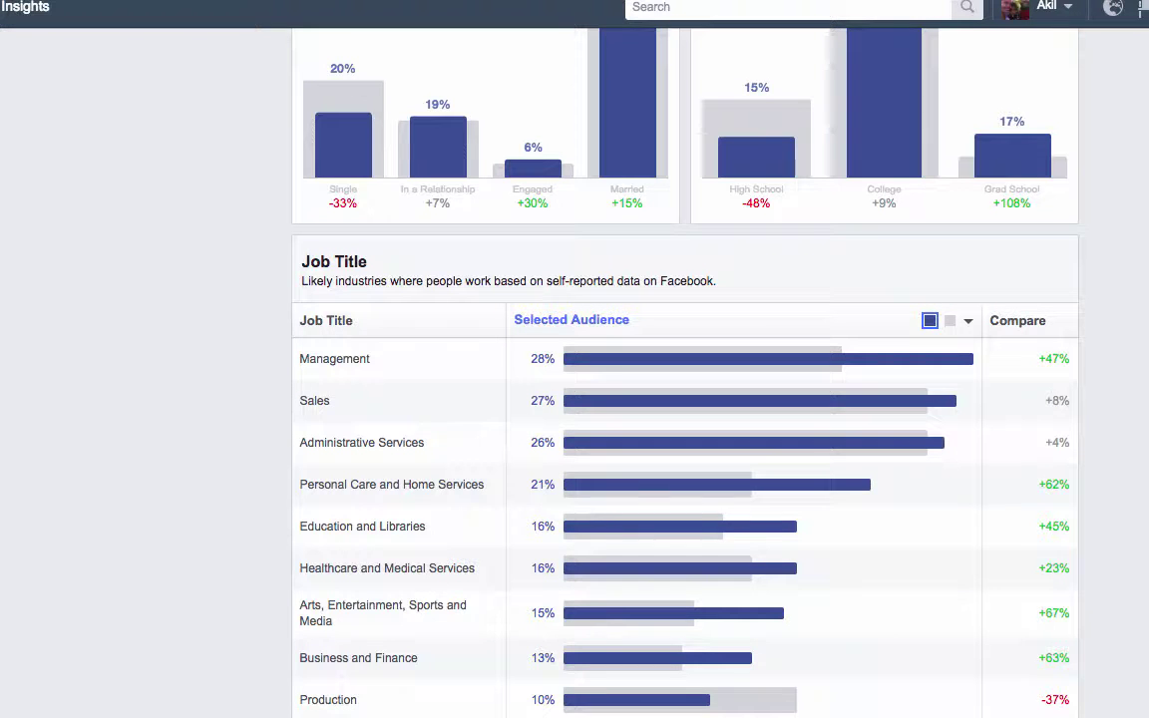
Step: Show the Page Likes insights for the selected audience
scroll(684, 399, up, 2)
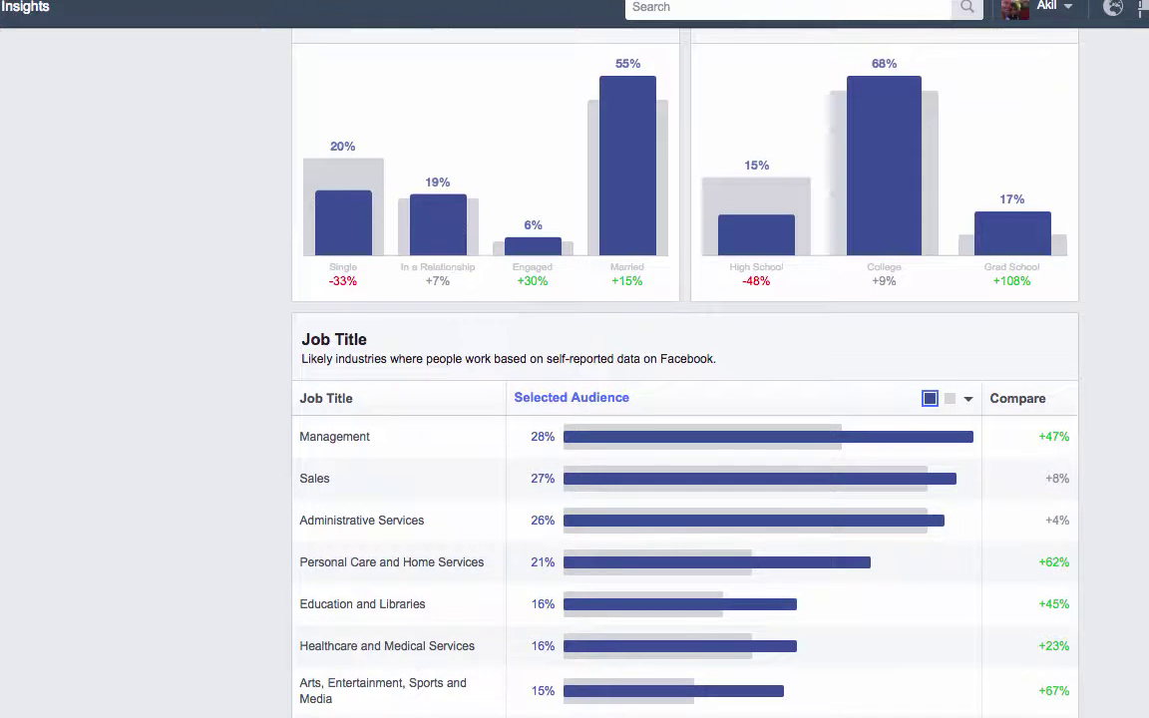
scroll(684, 399, up, 1)
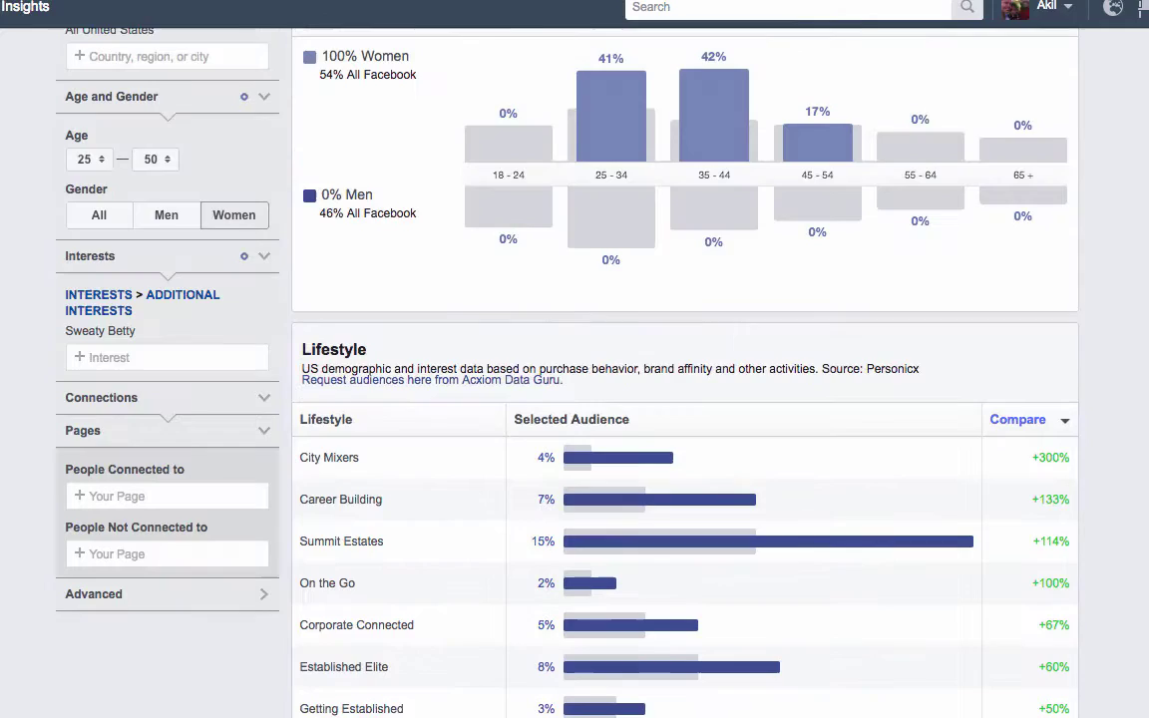
scroll(684, 399, up, 5)
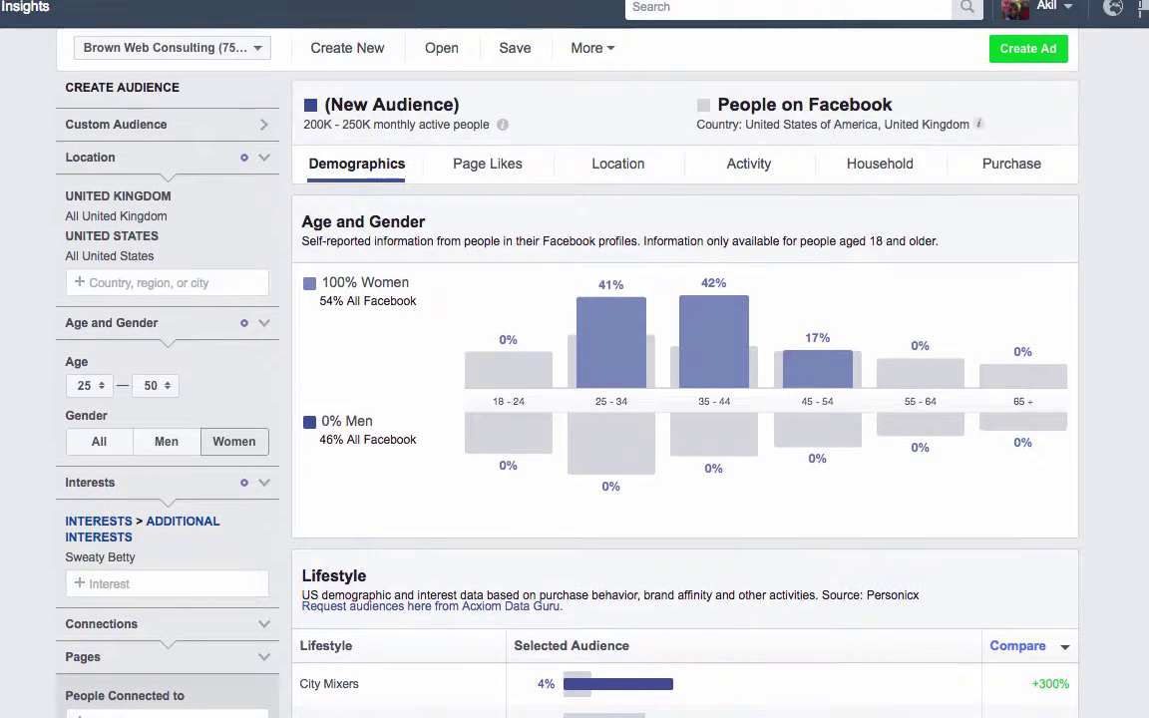
click(487, 170)
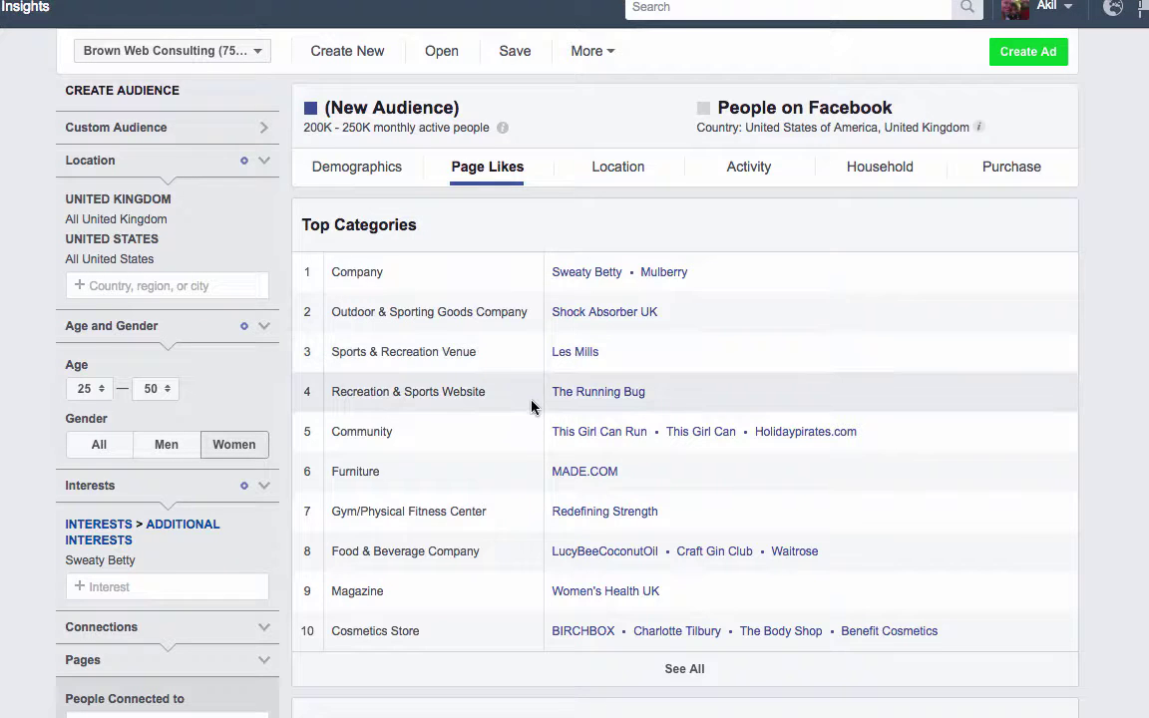
Step: Open the This Girl Can Run and Women's Health UK pages from Top Categories in new browser tabs
right_click(634, 438)
click(678, 424)
right_click(594, 595)
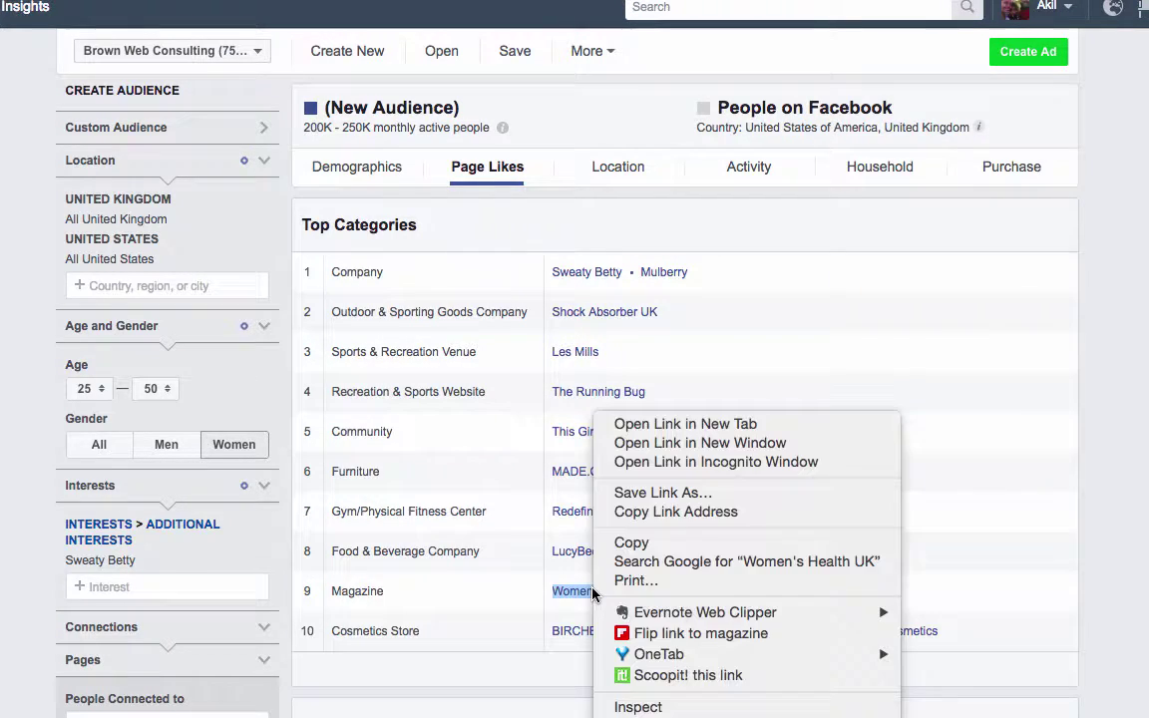
click(679, 424)
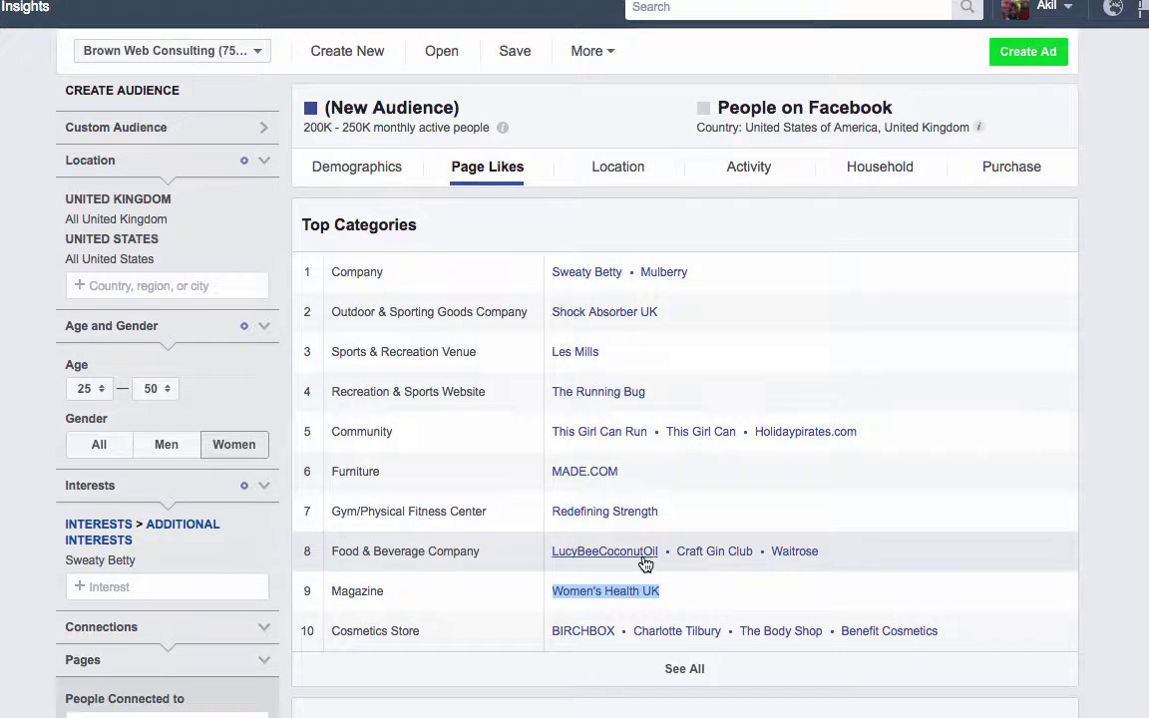
Step: View the Craft Gin Club page in a new browser tab and close it
right_click(711, 562)
click(778, 355)
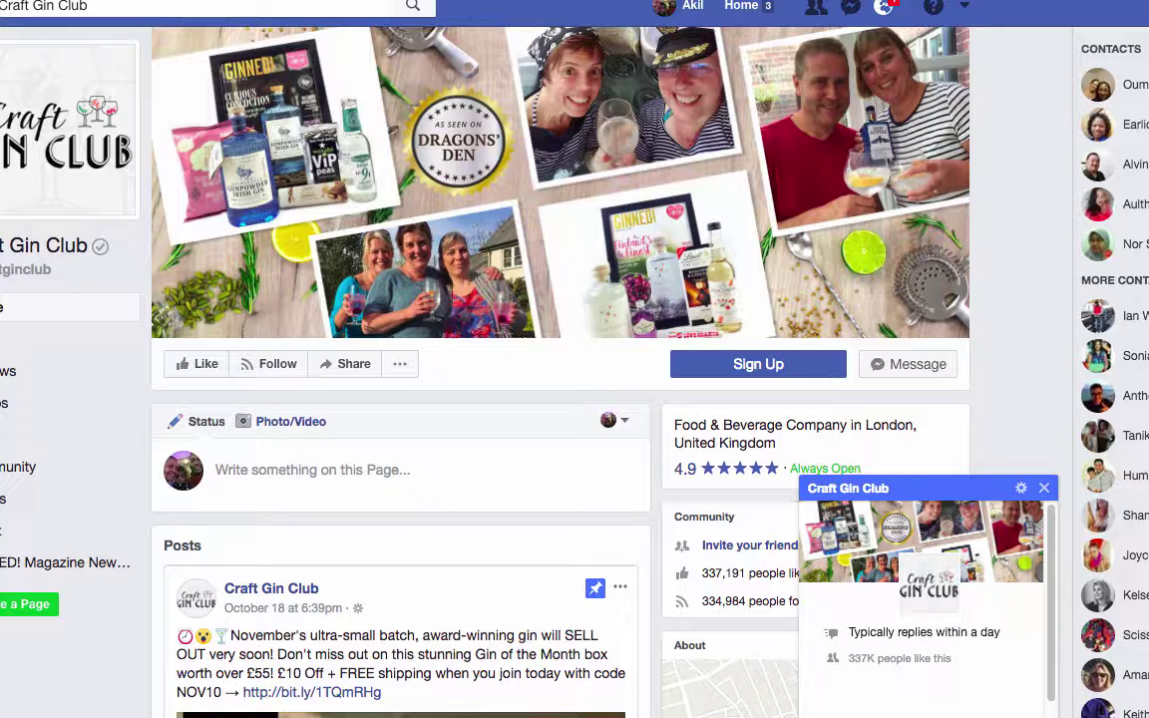
key(super+w)
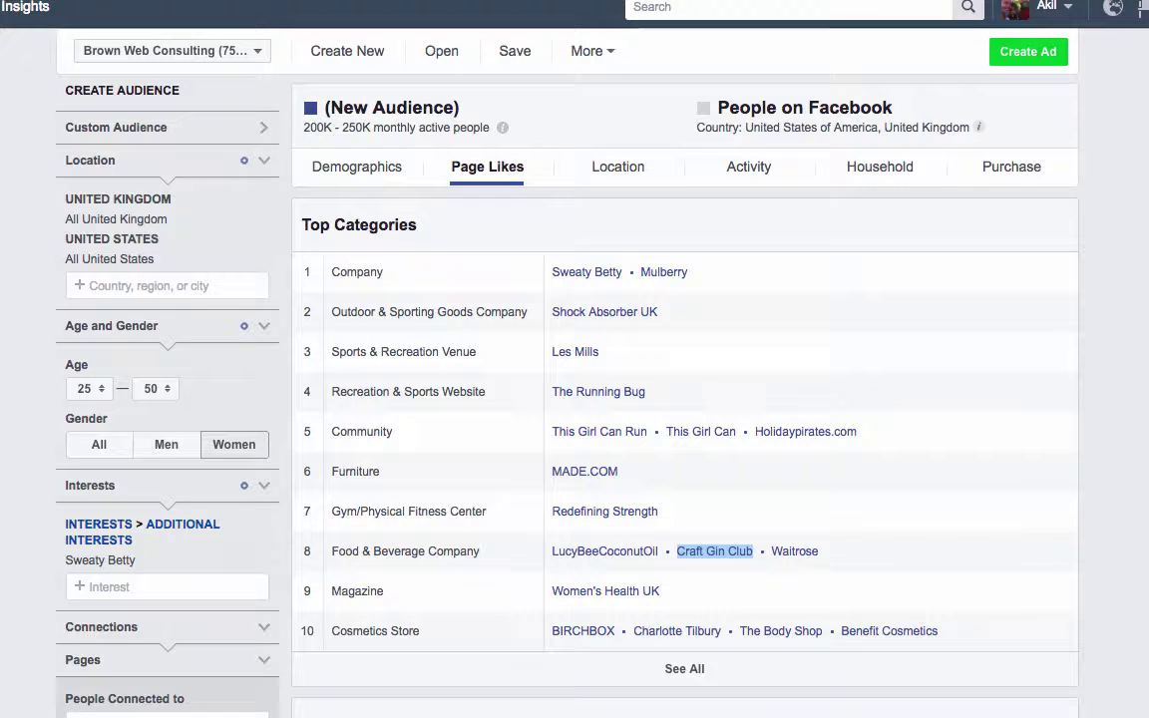
Step: Sort the Page Likes table by Affinity
scroll(575, 359, down, 5)
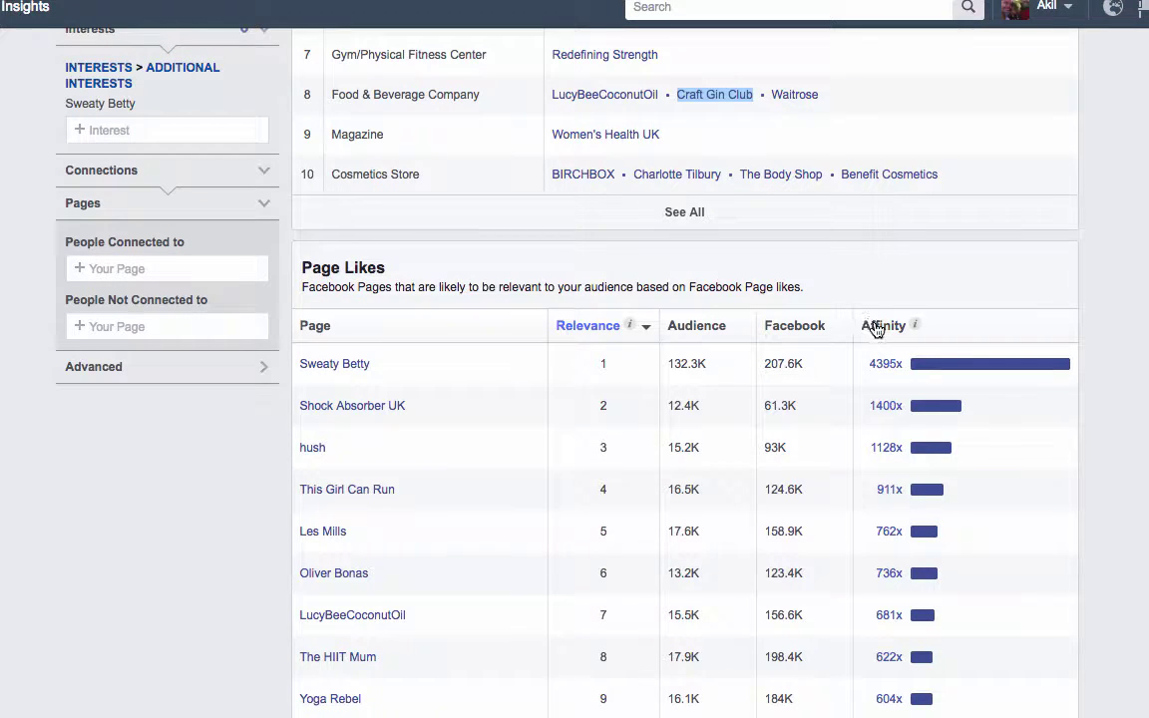
click(876, 327)
Step: View the Shock Absorber UK page in a new browser tab and close the Craft Gin Club and Shock Absorber UK chat windows
scroll(598, 189, up, 3)
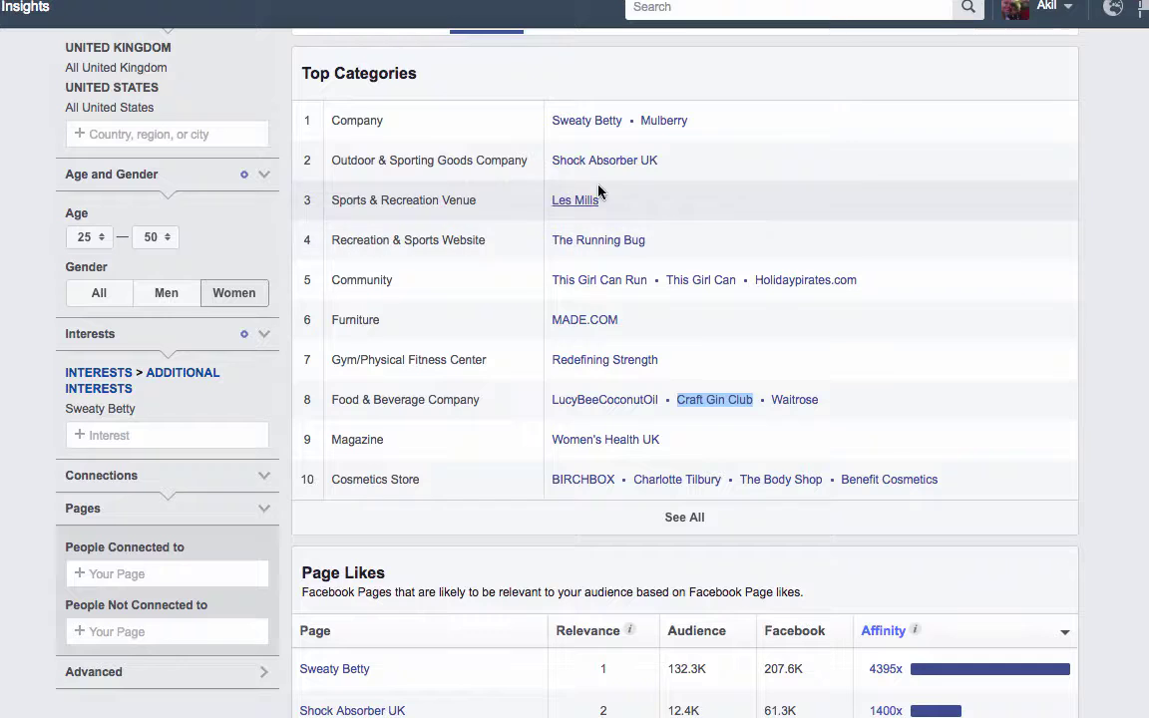
right_click(618, 159)
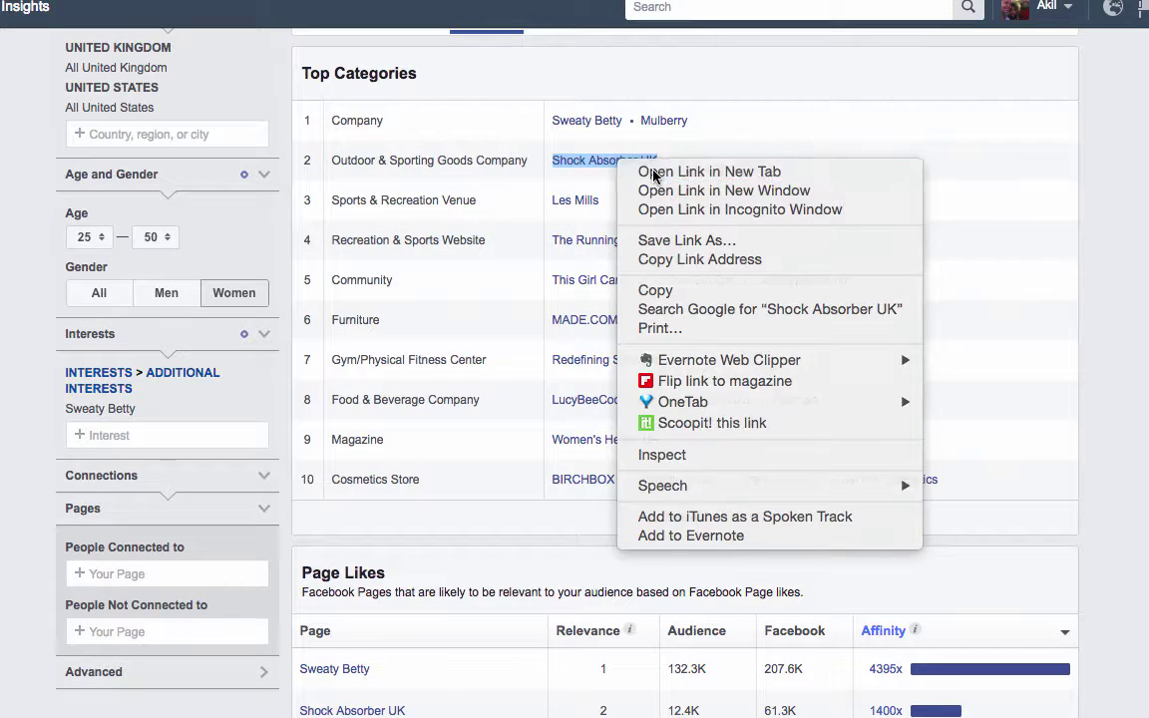
click(654, 173)
click(299, 1)
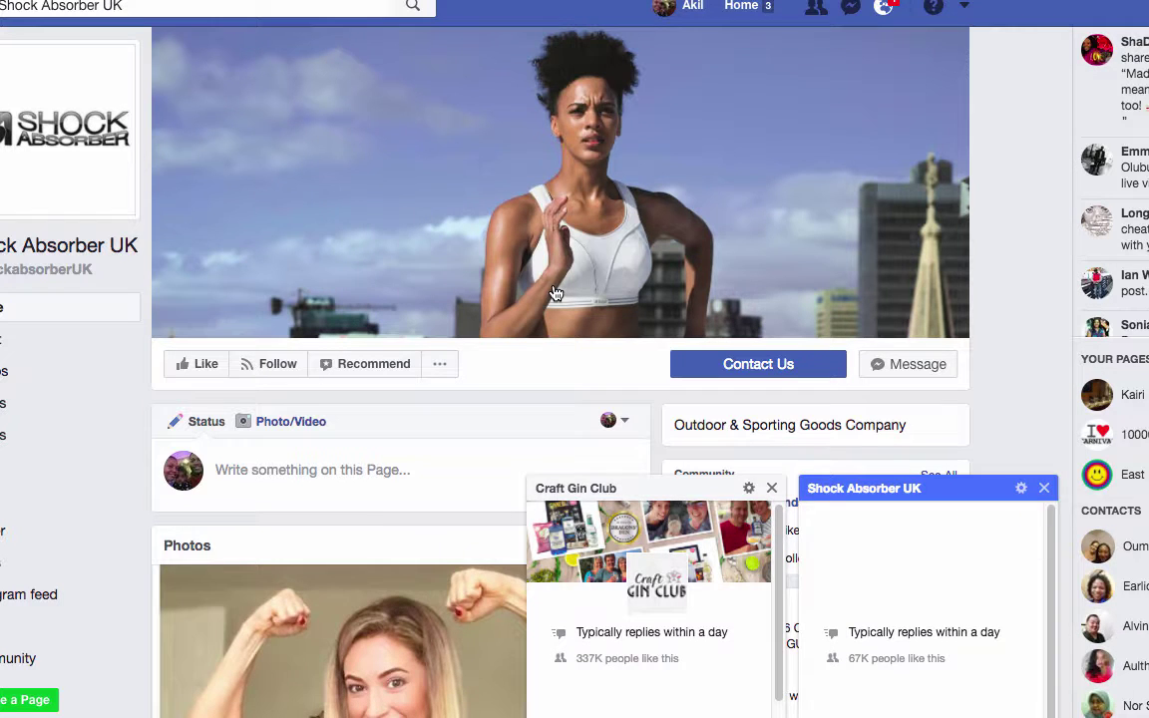
click(771, 487)
click(1042, 489)
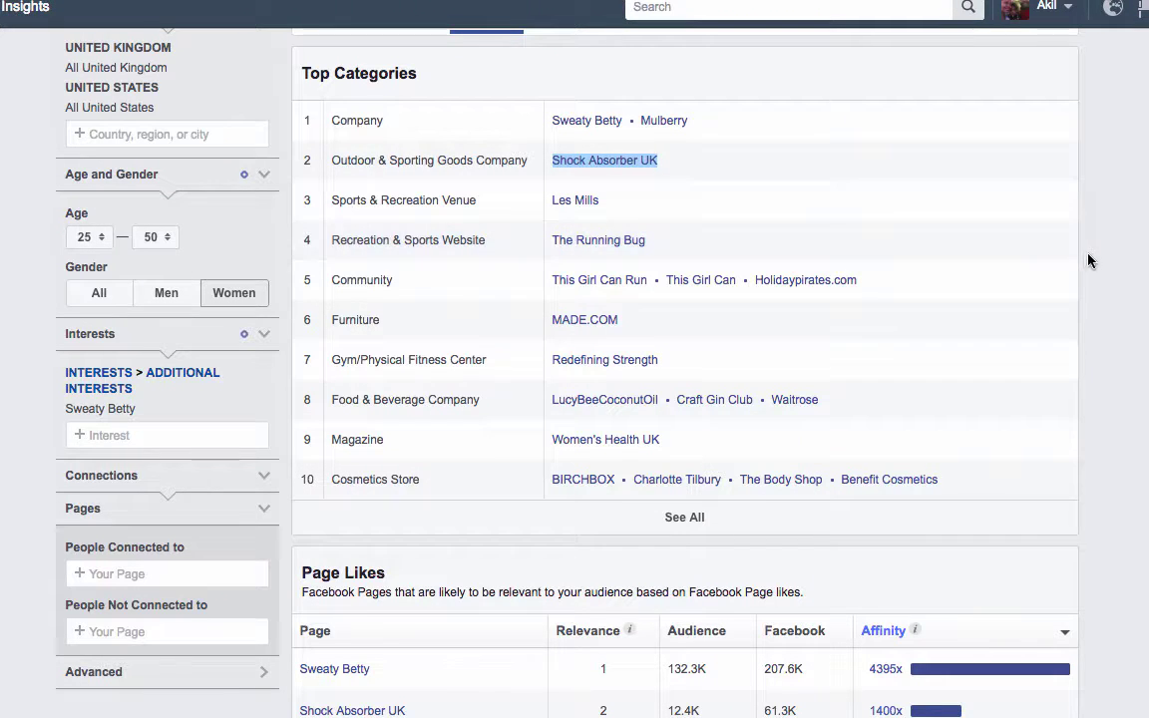
Step: Expand Top Categories to the full list and review the liked pages in each category
click(684, 519)
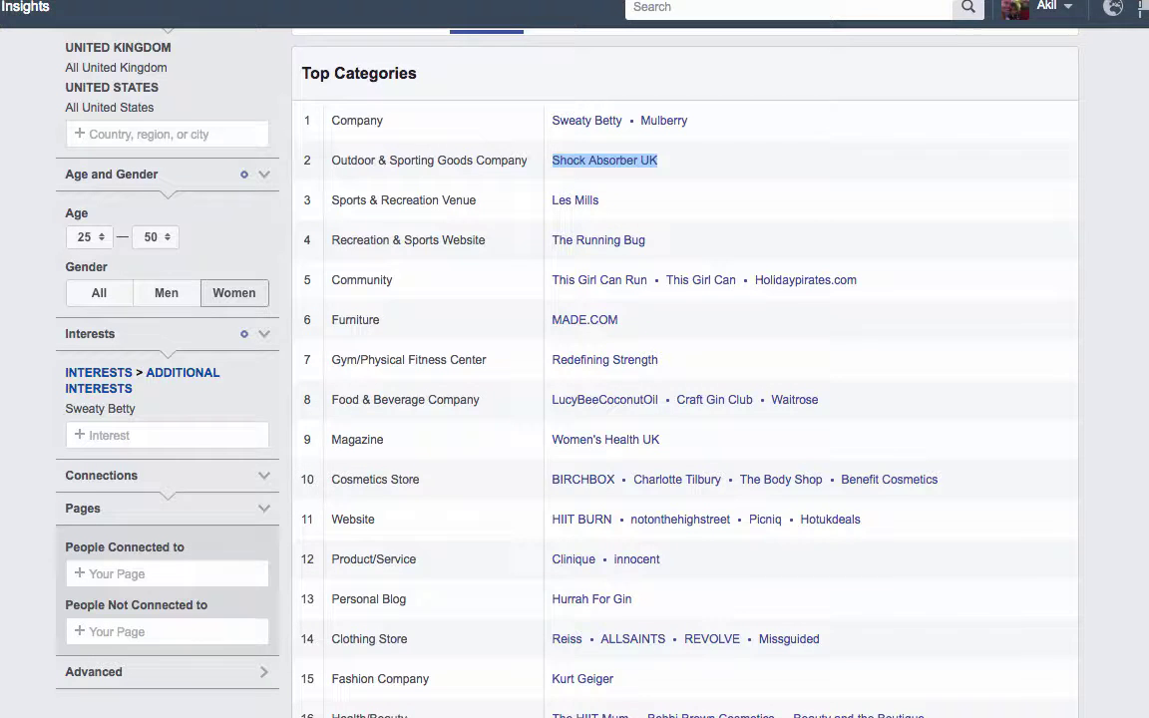
scroll(684, 399, down, 3)
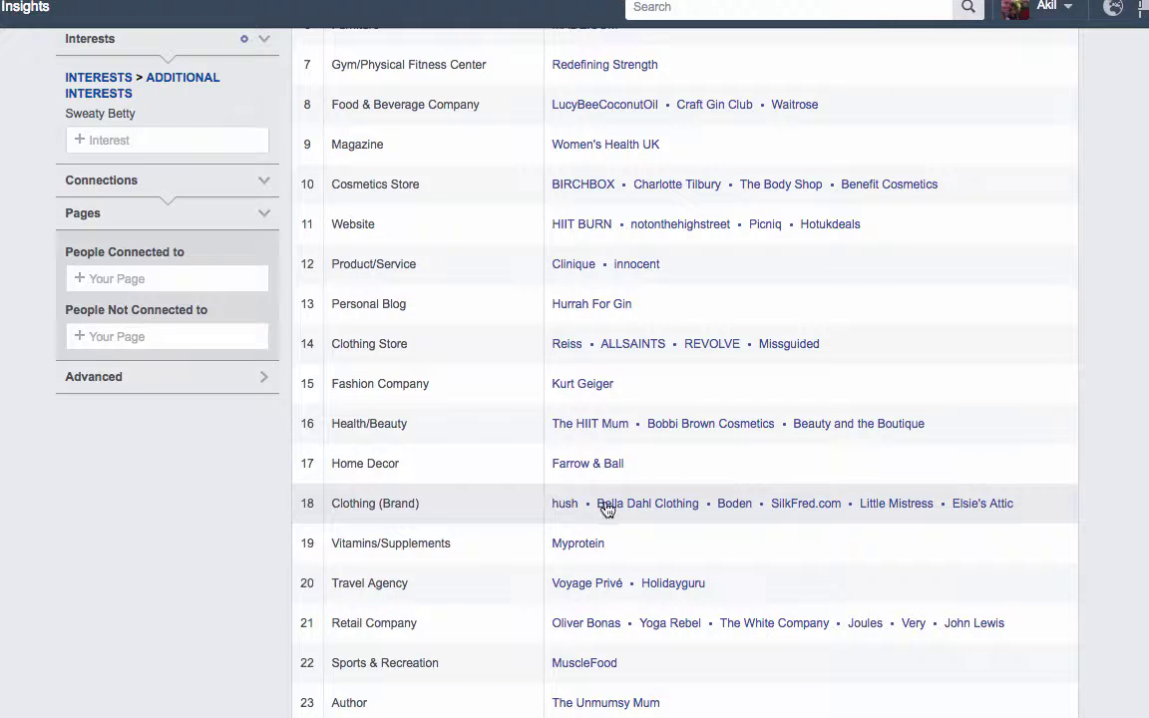
scroll(684, 369, down, 10)
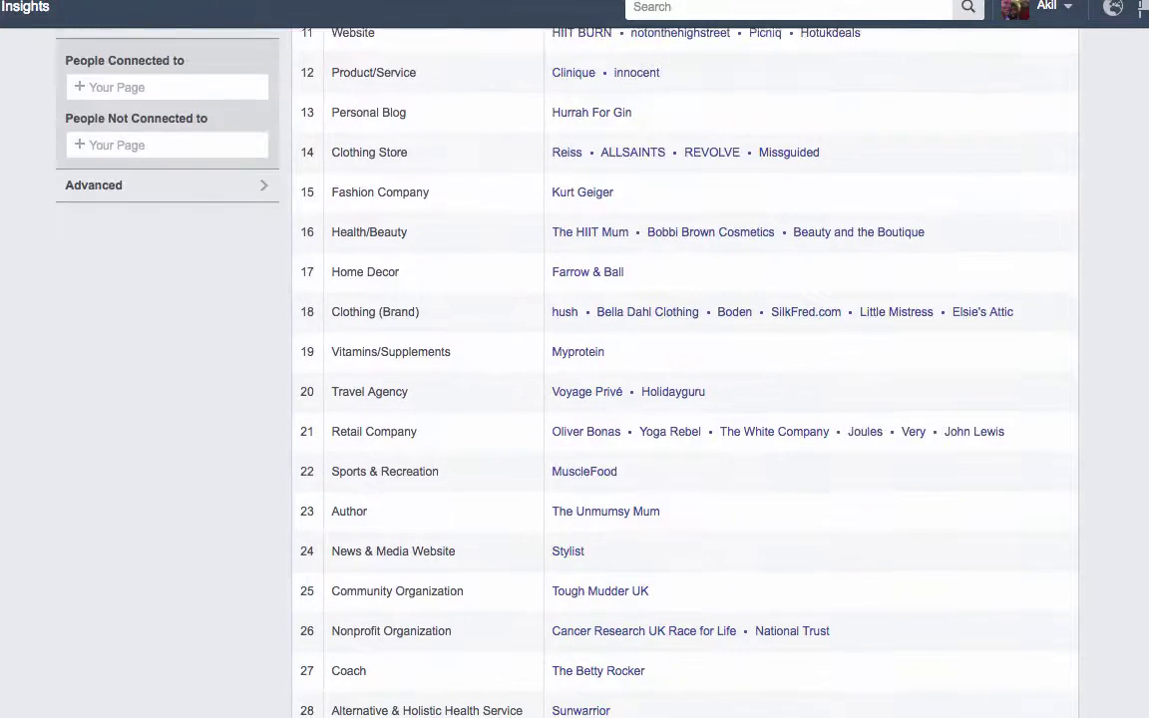
scroll(684, 369, up, 15)
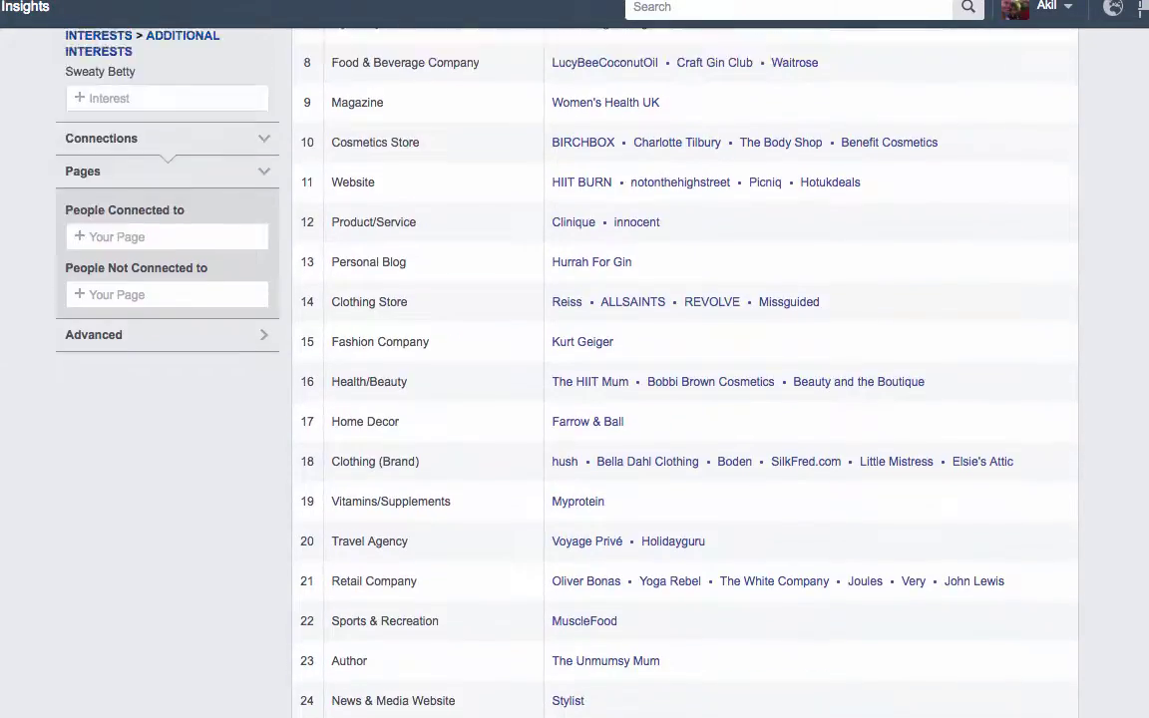
scroll(684, 369, up, 2)
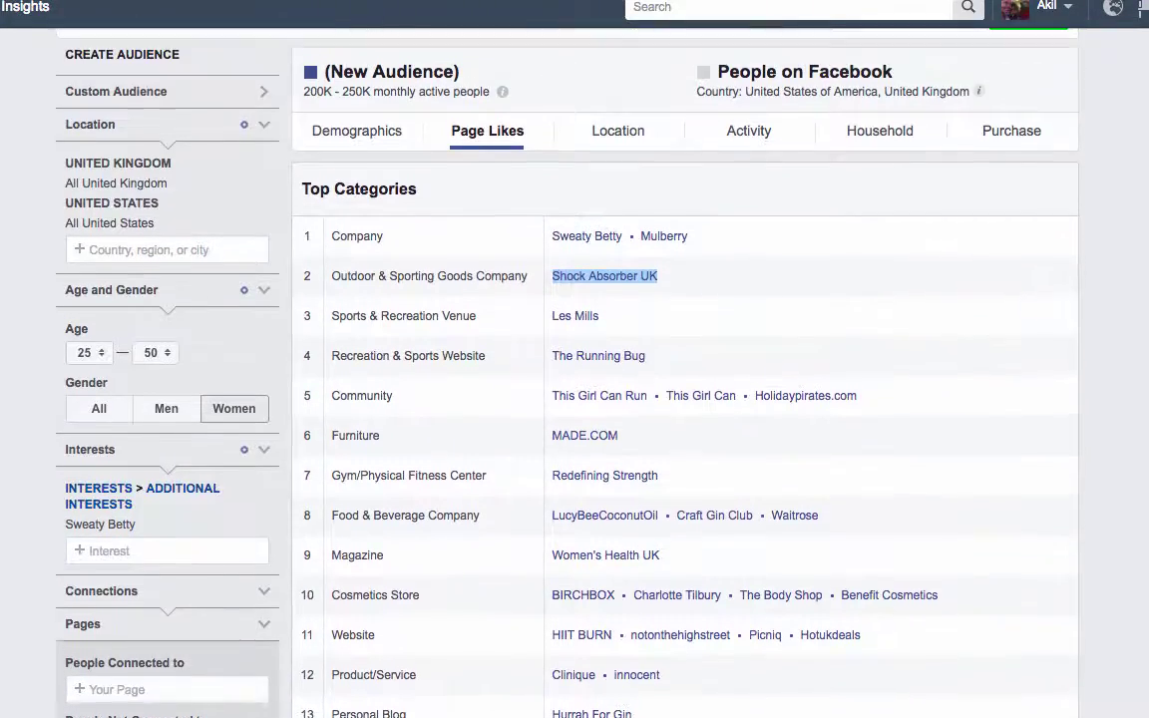
scroll(684, 369, down, 8)
scroll(684, 369, up, 5)
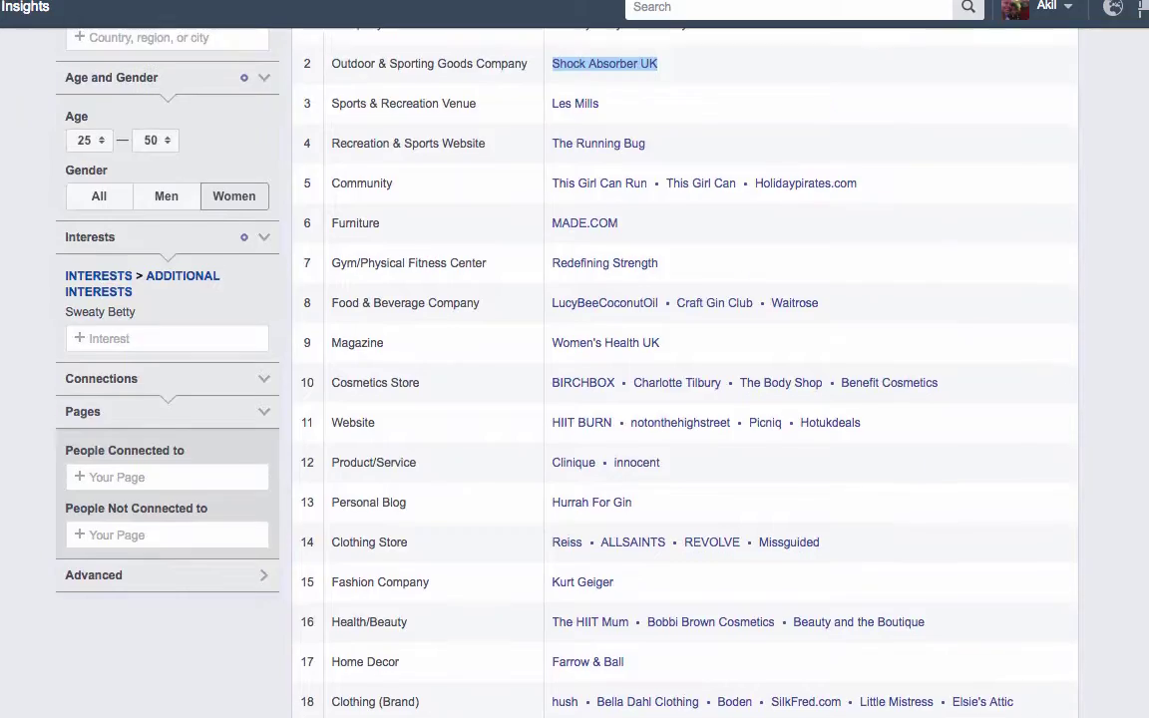
scroll(684, 369, down, 20)
scroll(684, 369, down, 3)
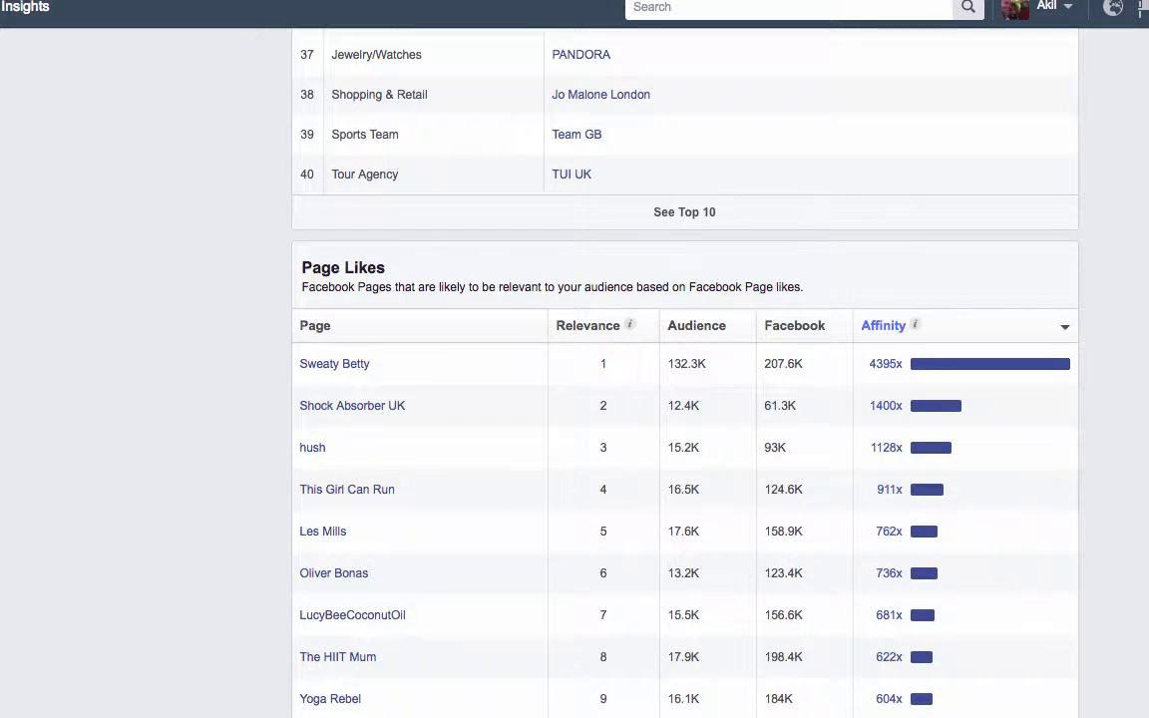
scroll(684, 398, up, 8)
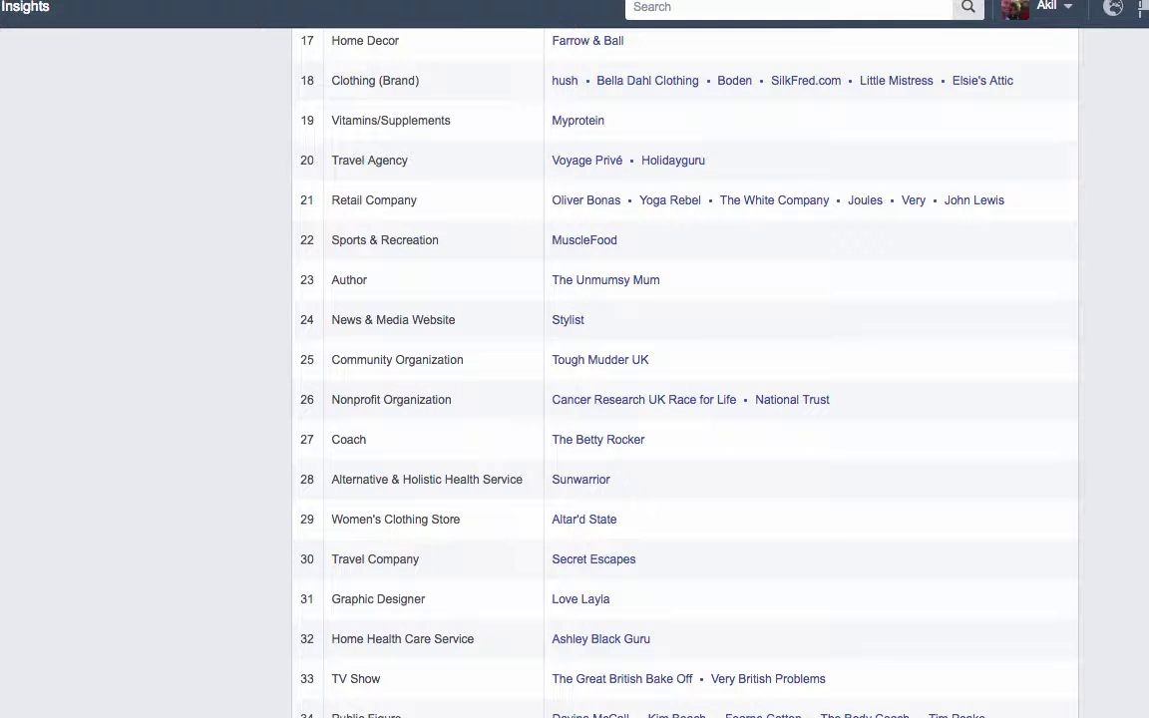
scroll(684, 399, up, 8)
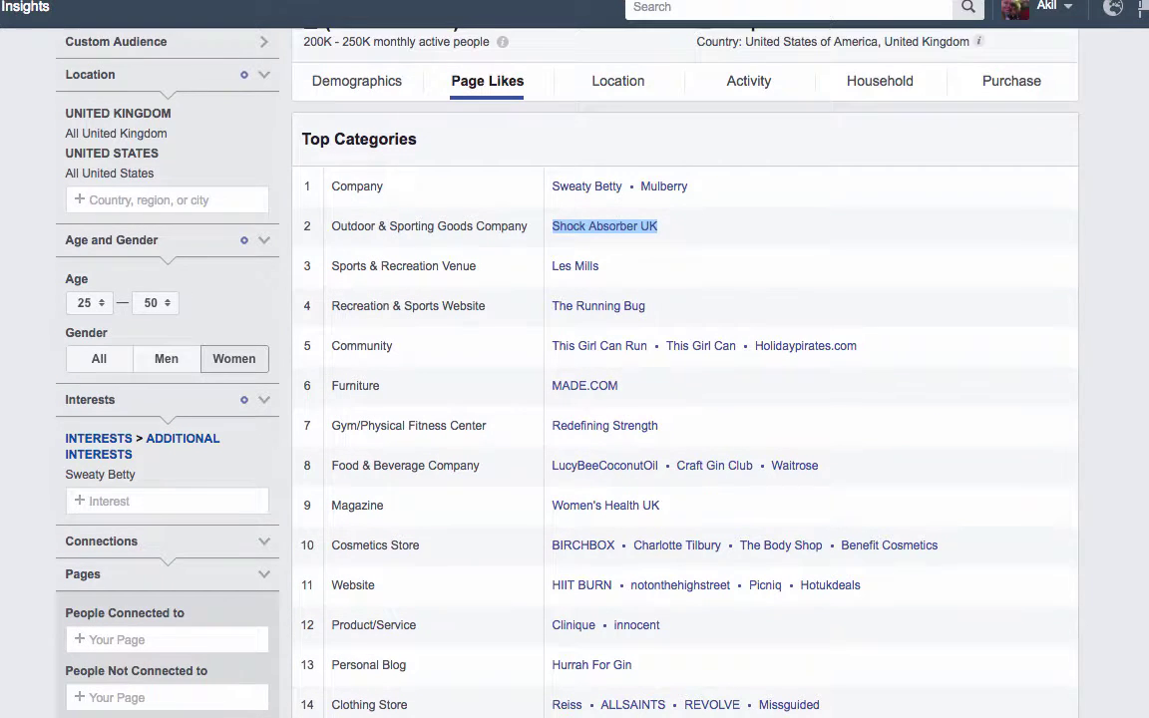
scroll(661, 231, down, 3)
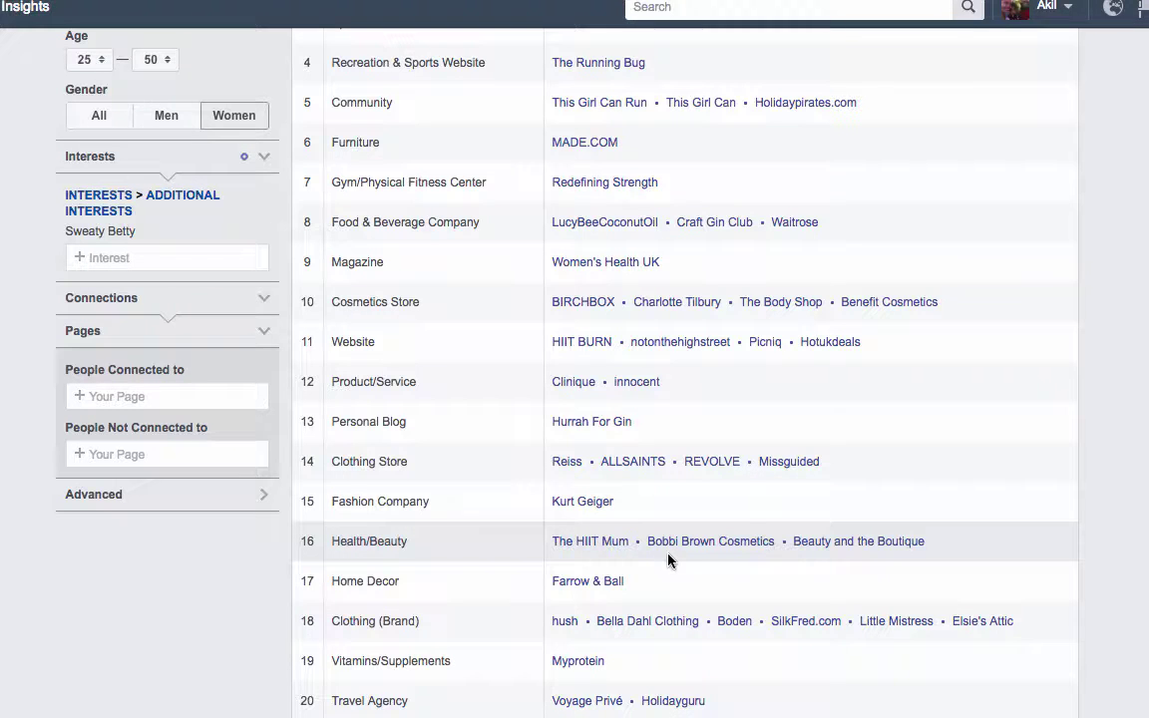
Step: View The HIIT Mum page from the Health/Beauty category in a new browser tab and copy its name
right_click(597, 548)
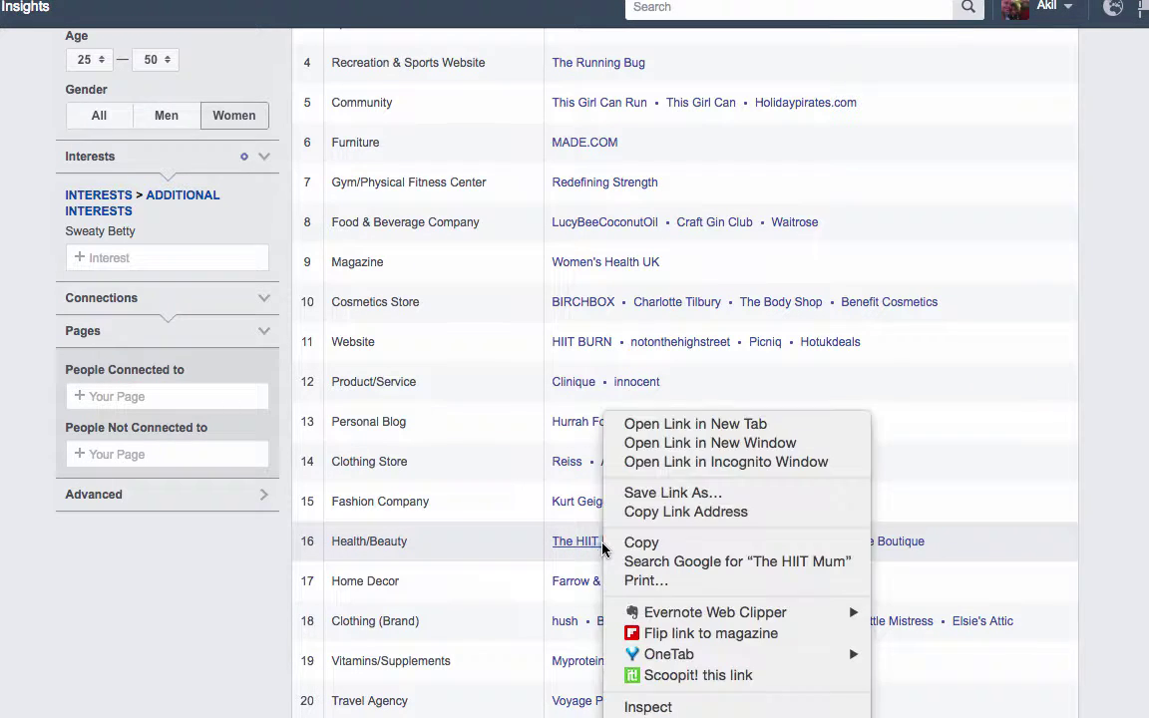
click(695, 424)
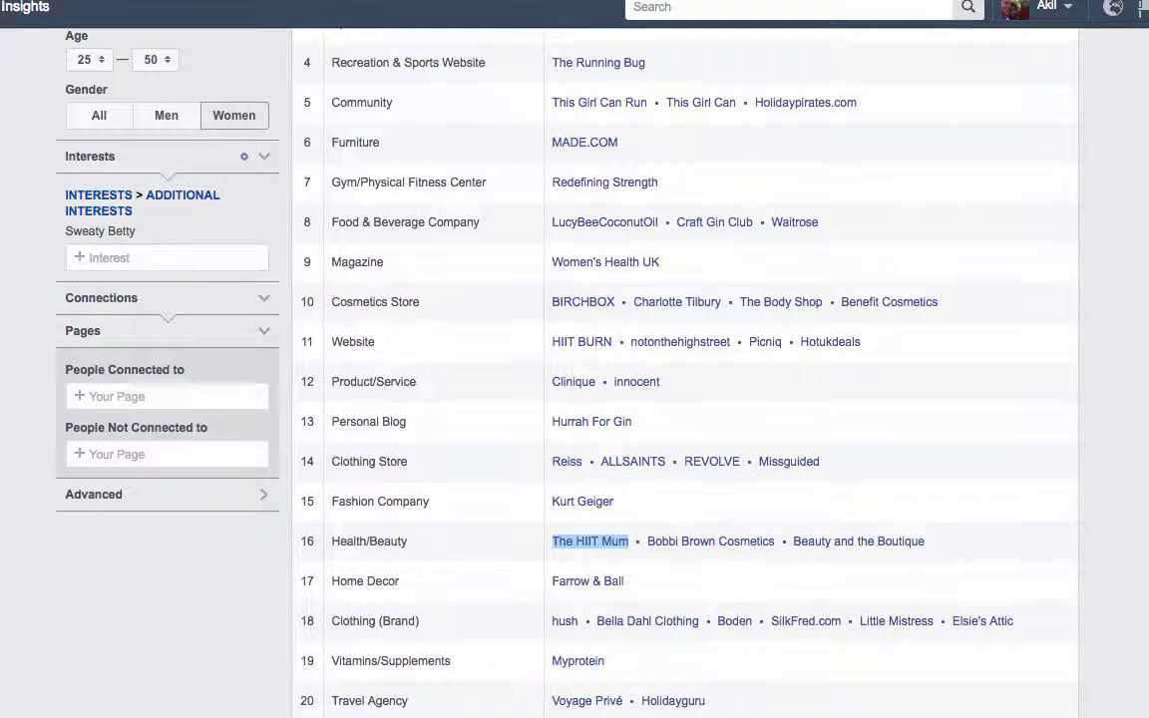
key(ctrl+Tab)
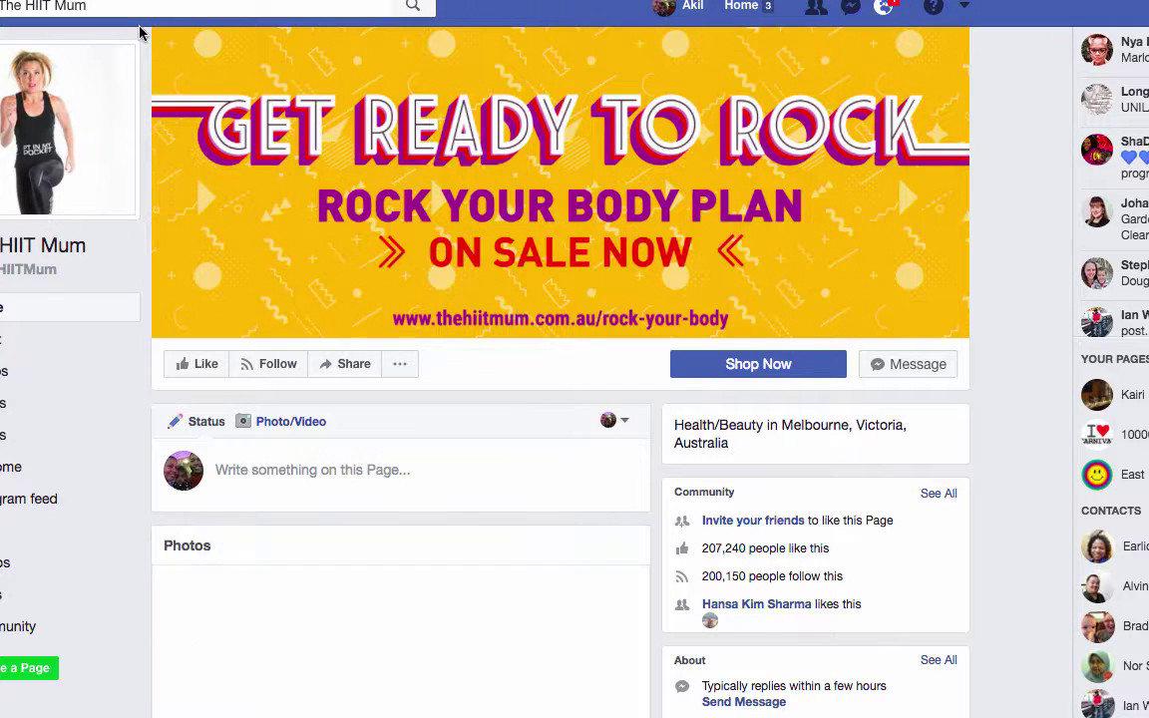
click(97, 6)
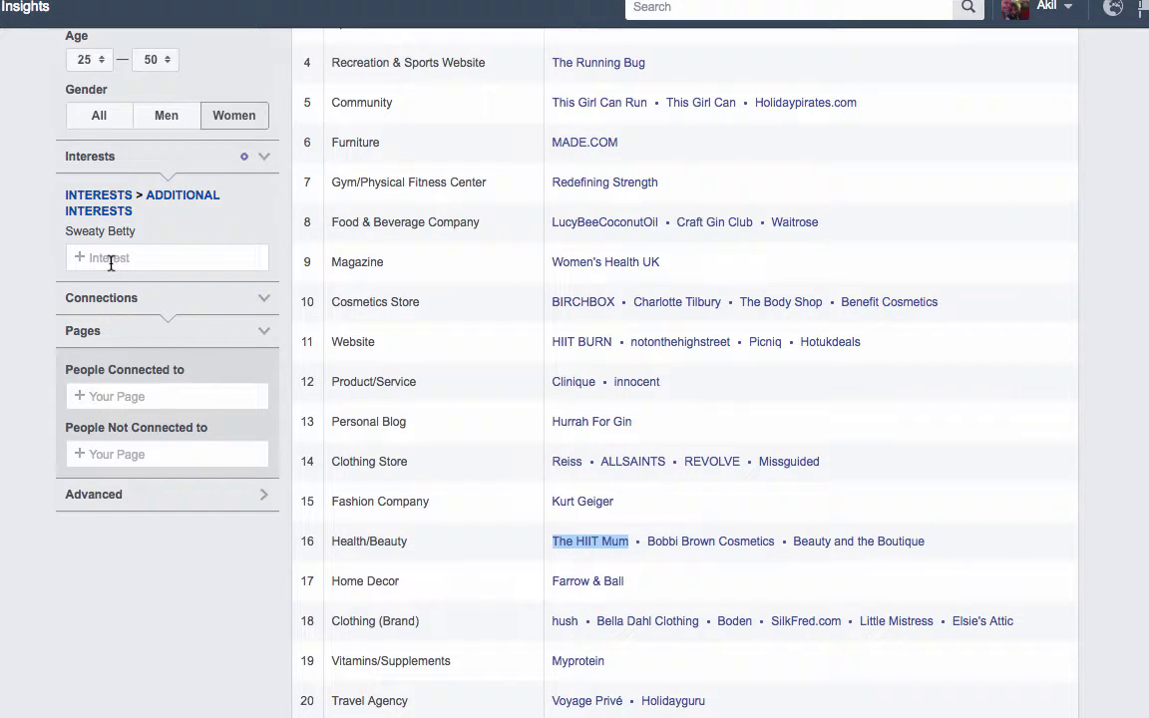
Step: Search the audience interests for "The HIIT Mum" and clear the search
click(111, 259)
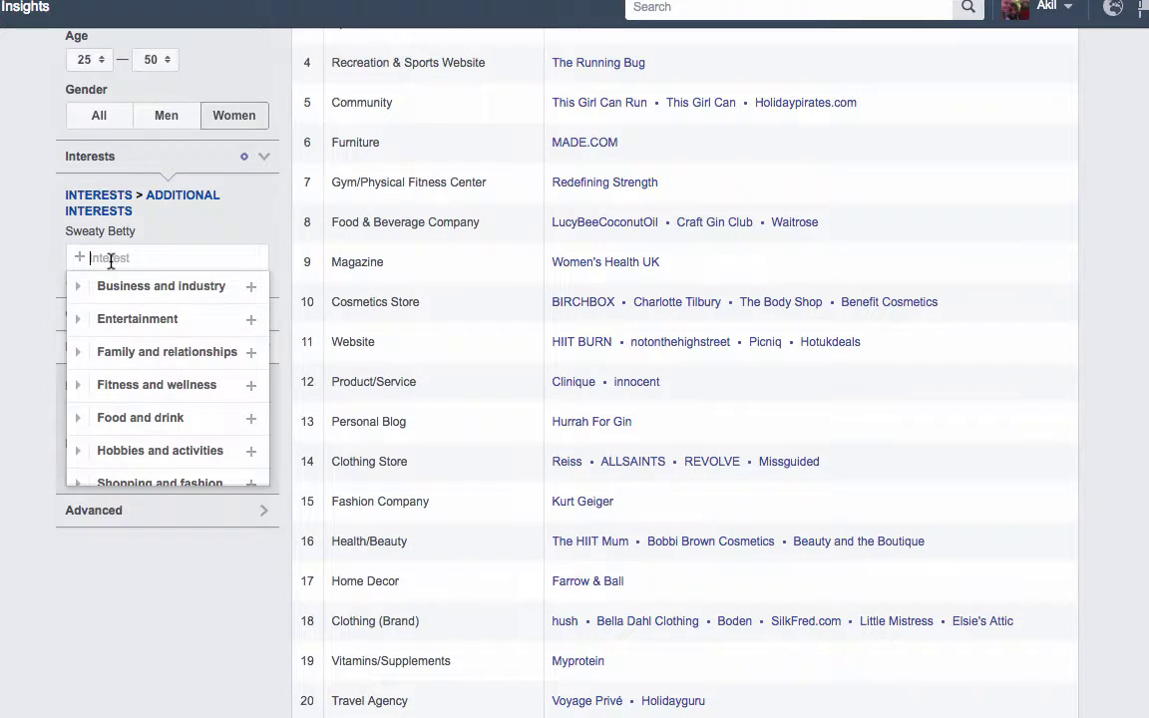
key(ctrl+v)
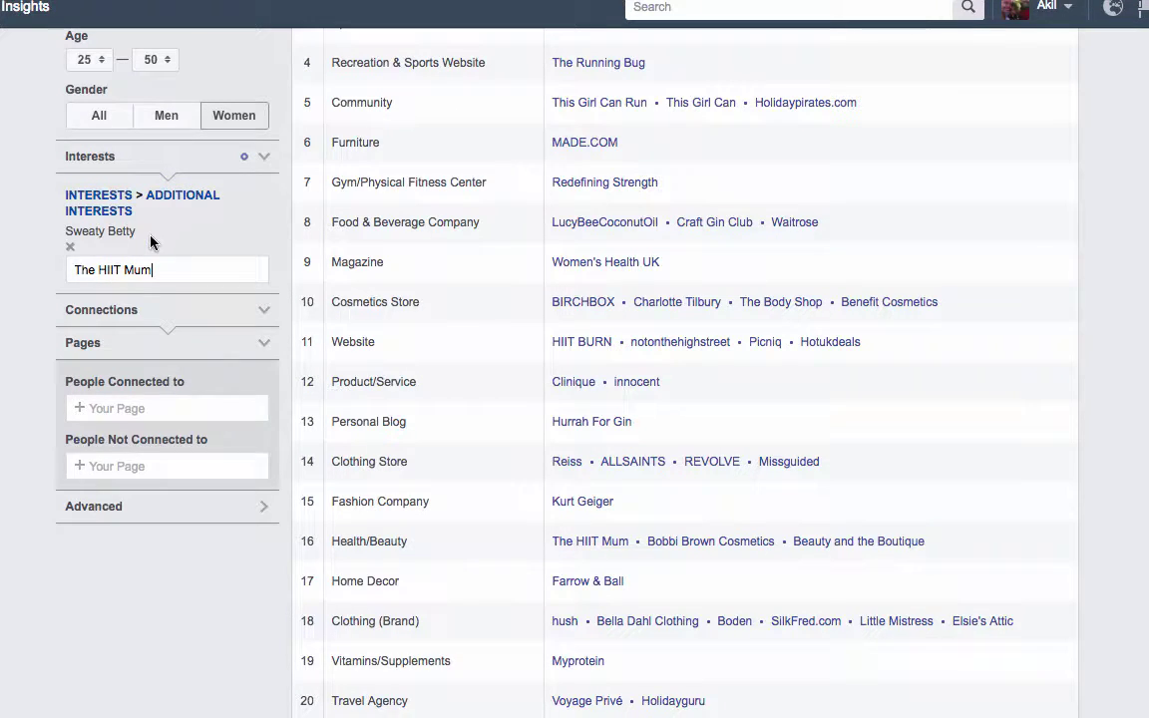
click(184, 266)
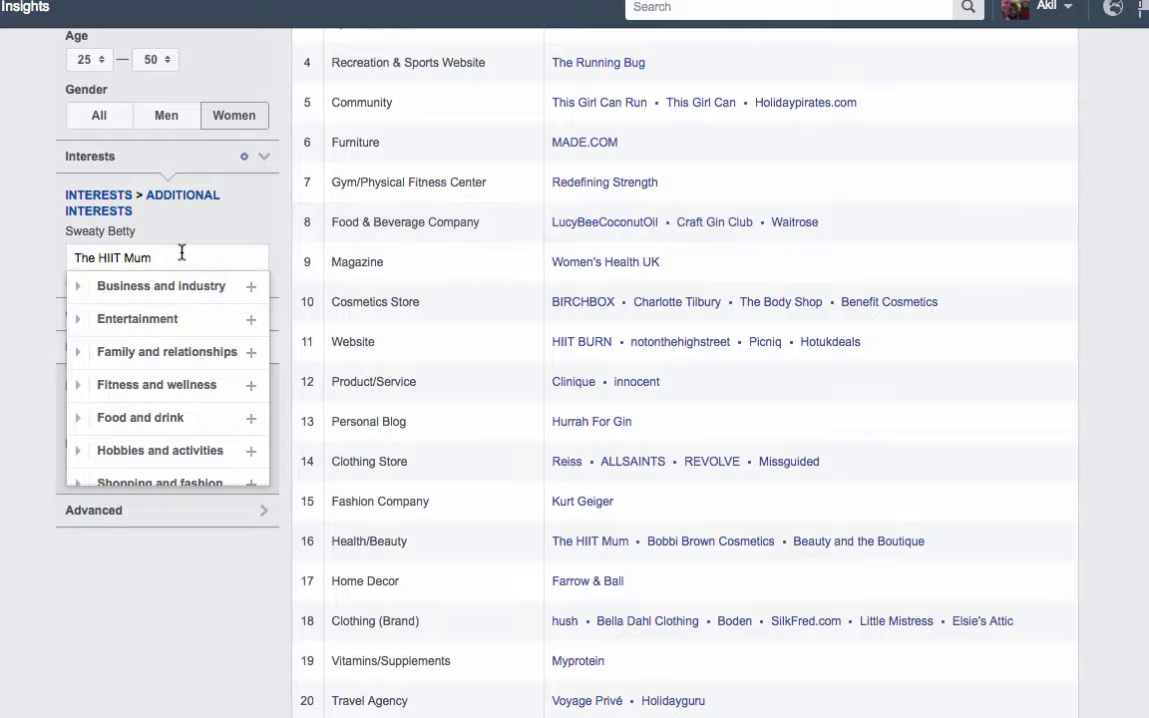
key(ctrl+a)
key(BackSpace)
Step: Search the audience interests for "women health u" and add Women's Health (magazine) to the audience
text(wo)
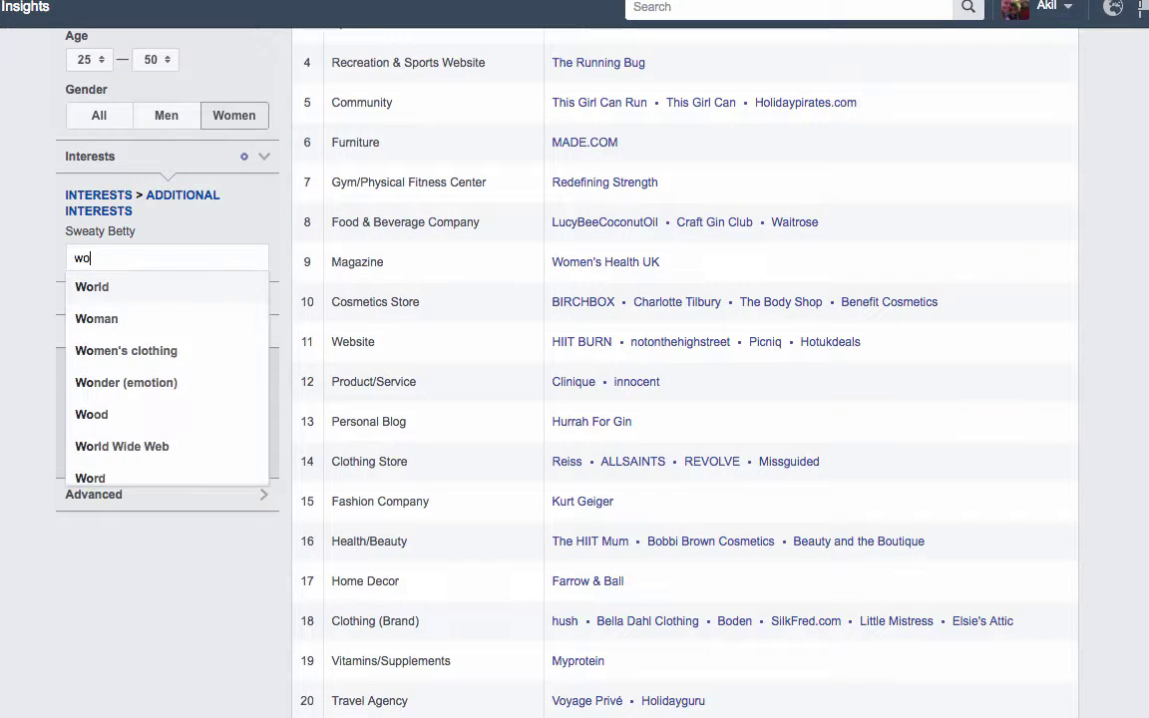
text(men)
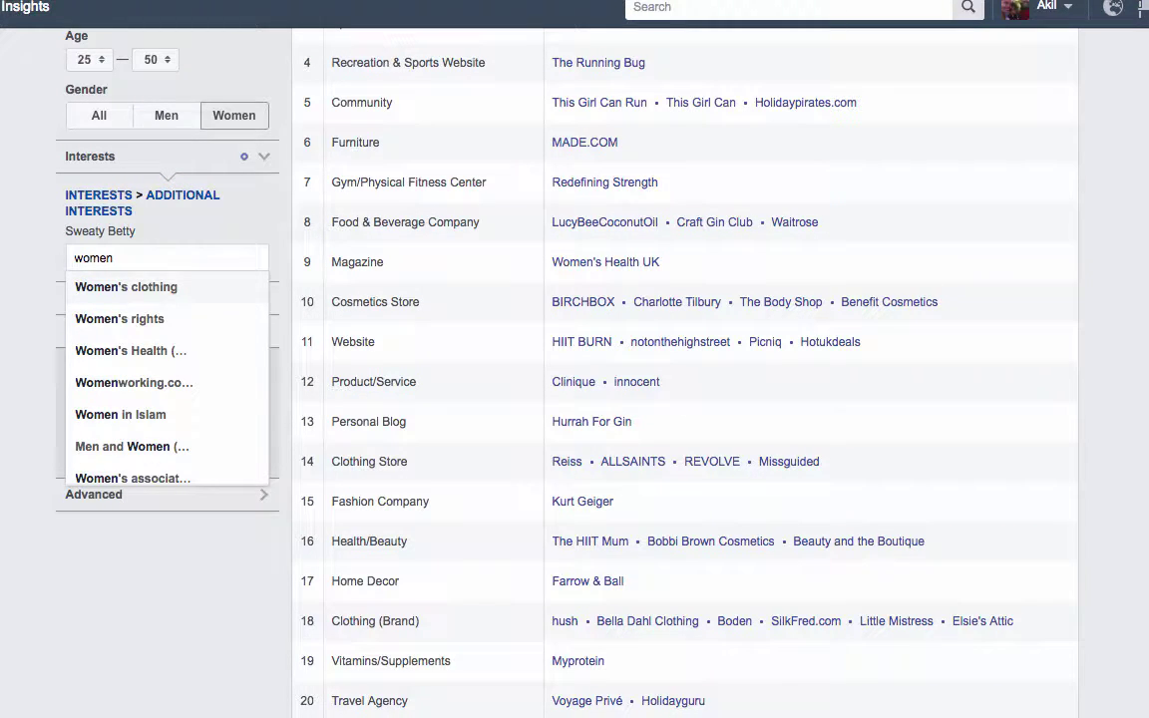
text( health u)
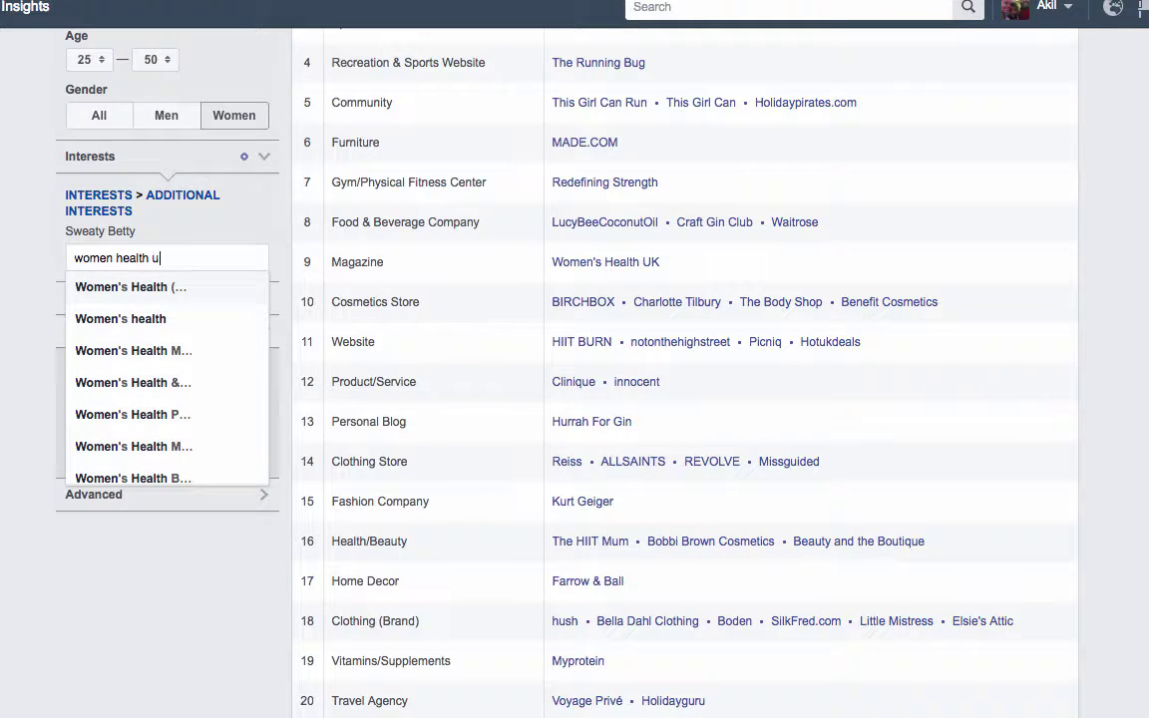
text(k)
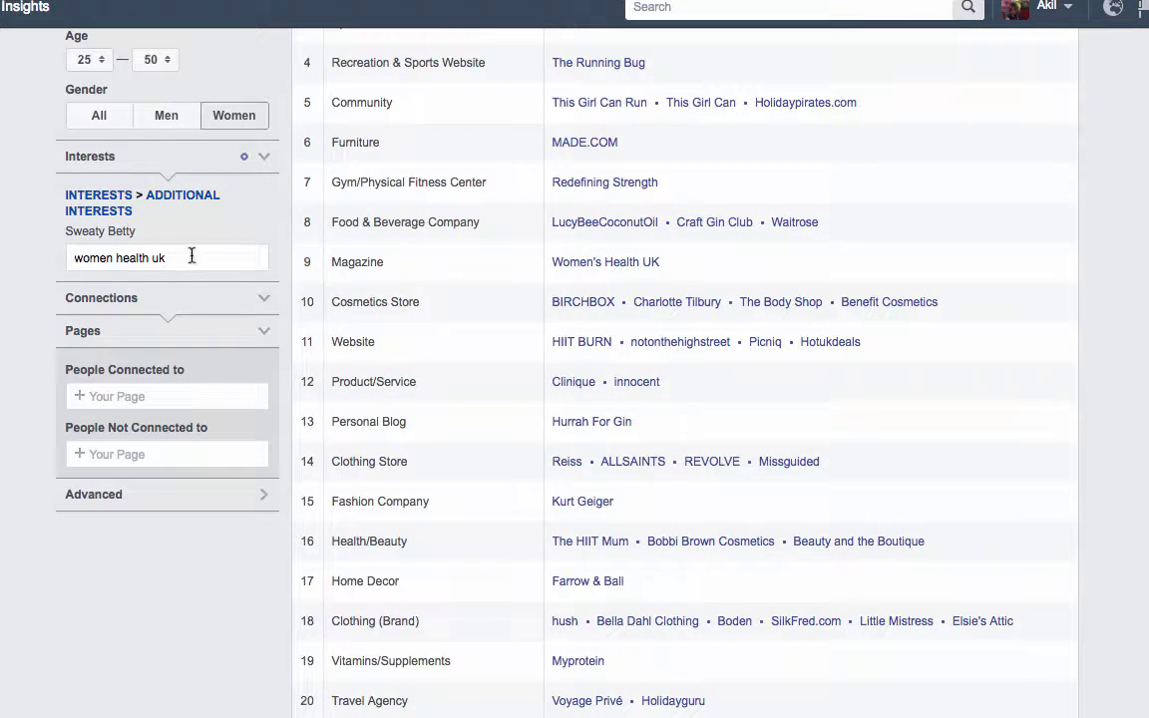
key(BackSpace)
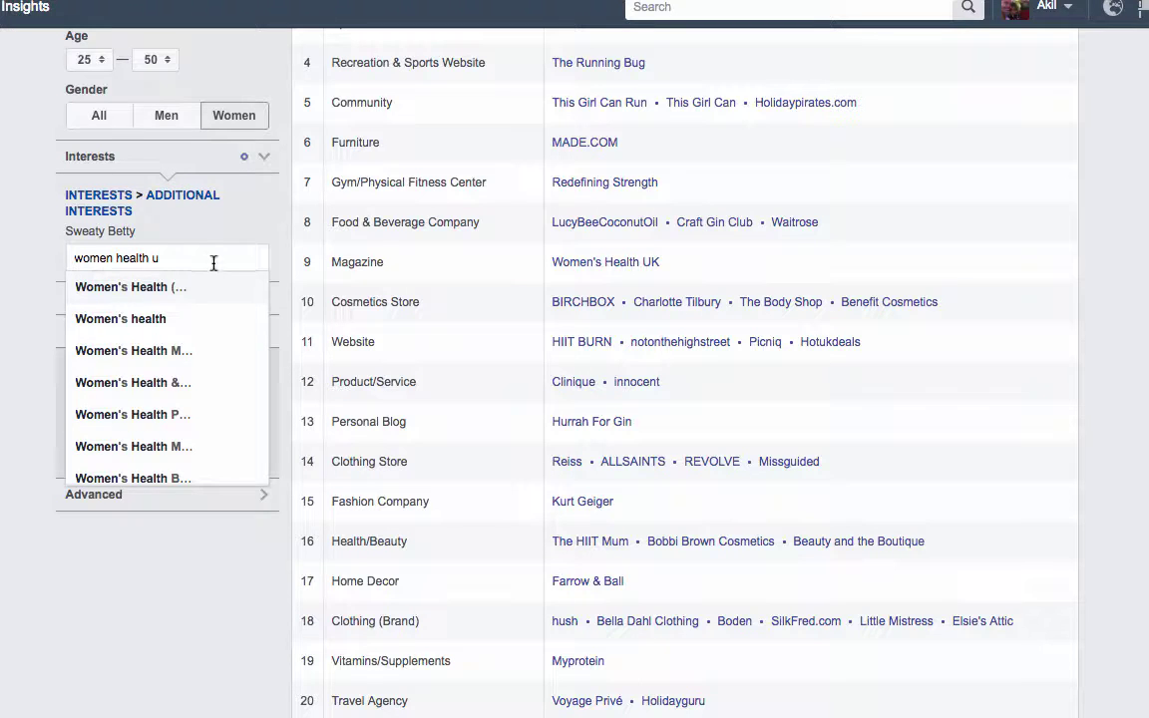
click(144, 292)
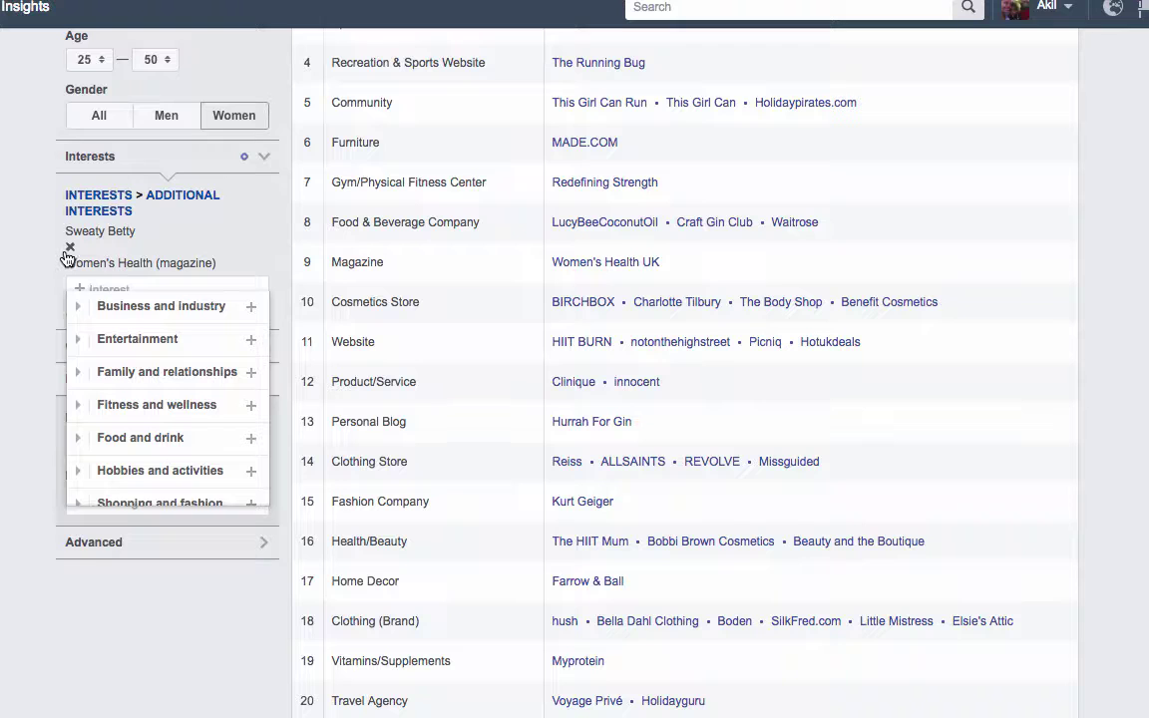
Step: Remove Sweaty Betty from the audience interests and show the audience's Demographics insights
click(69, 249)
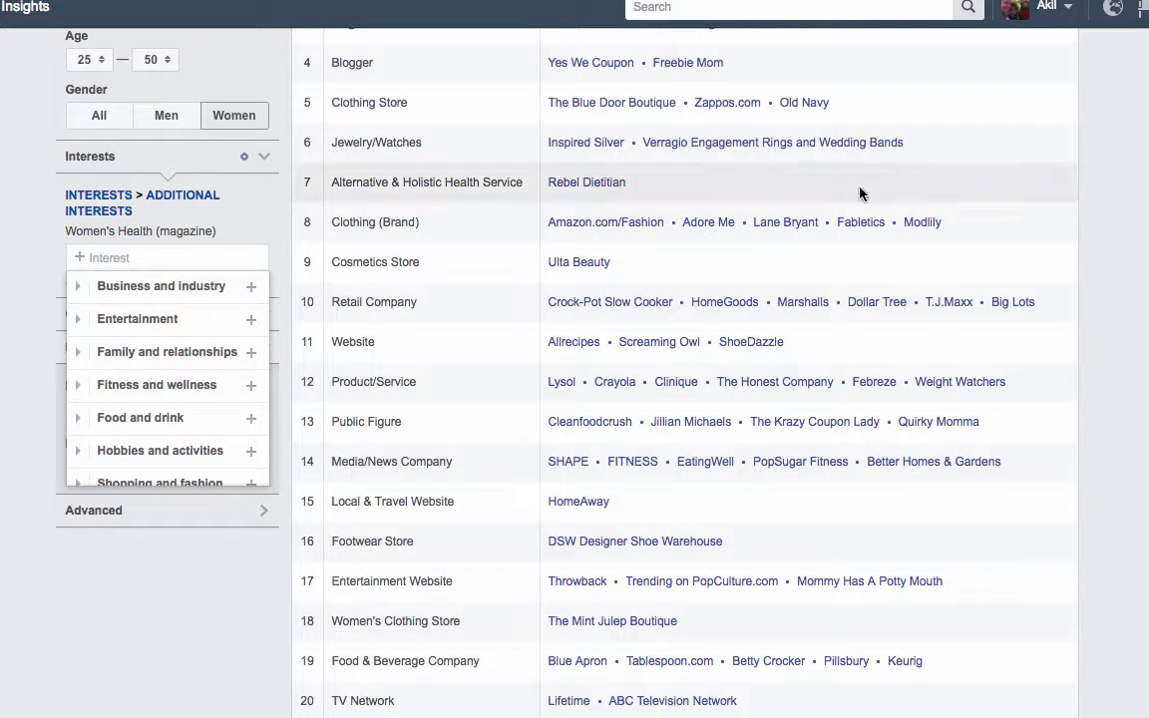
scroll(599, 299, up, 3)
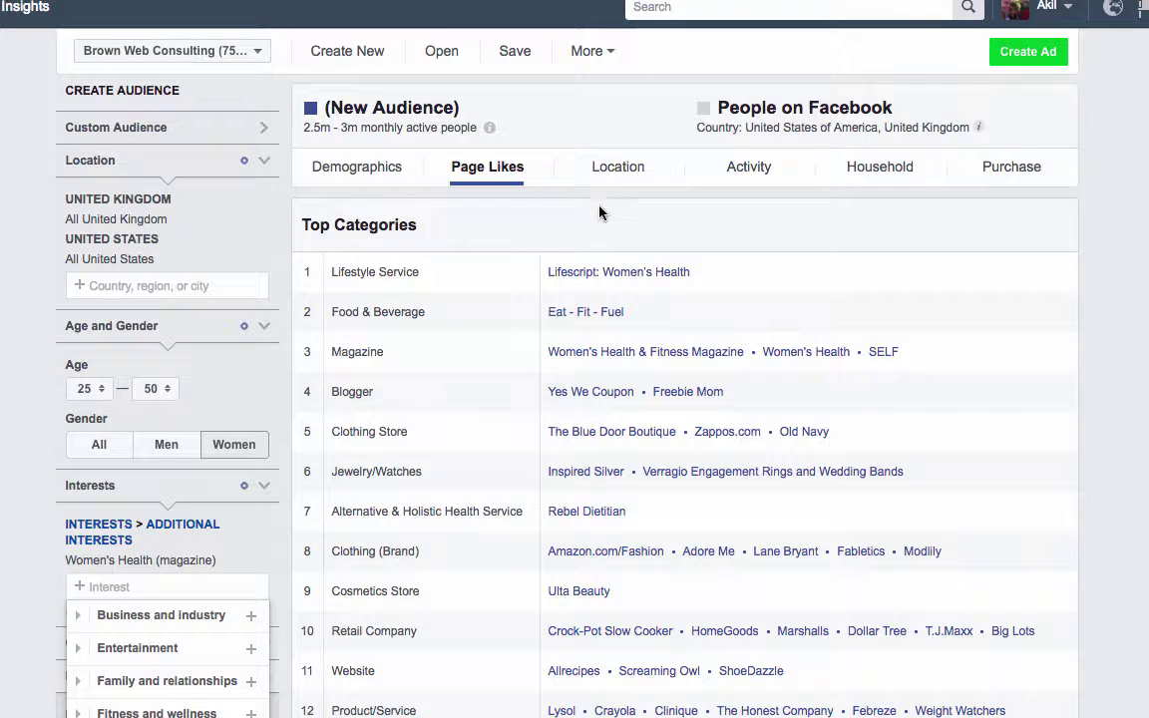
click(341, 169)
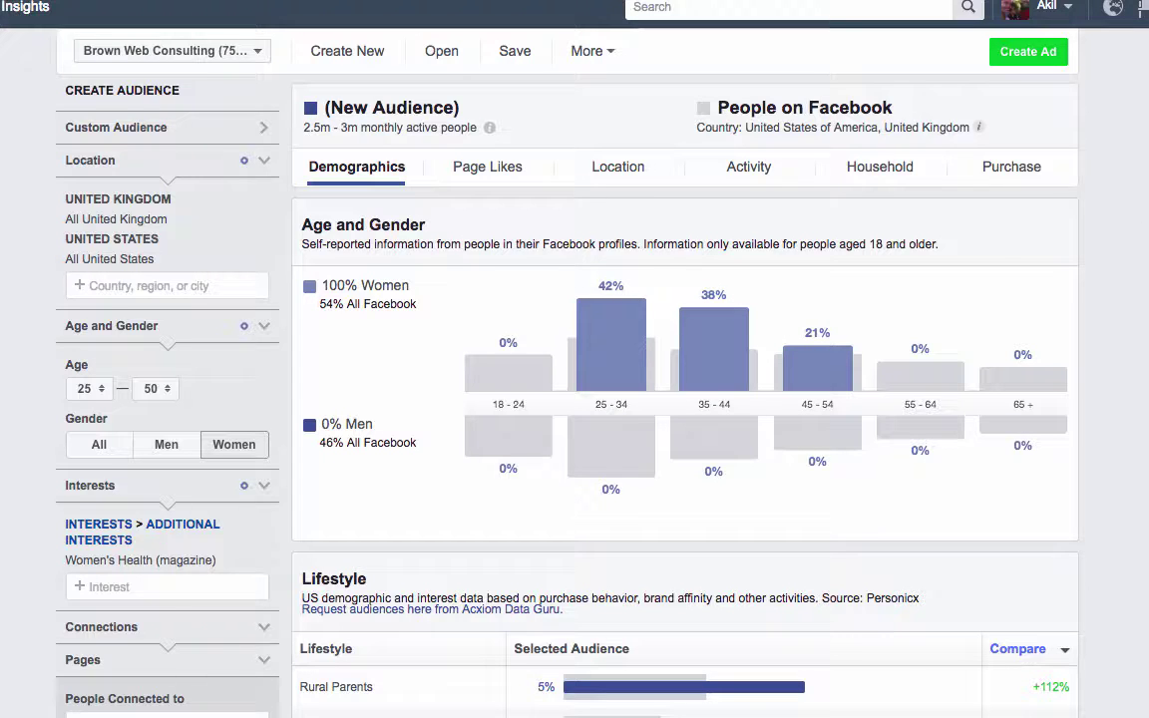
Step: Review the Lifestyle, Relationship Status and Education Level demographics, and sort the Job Title table by Selected Audience
scroll(684, 369, down, 5)
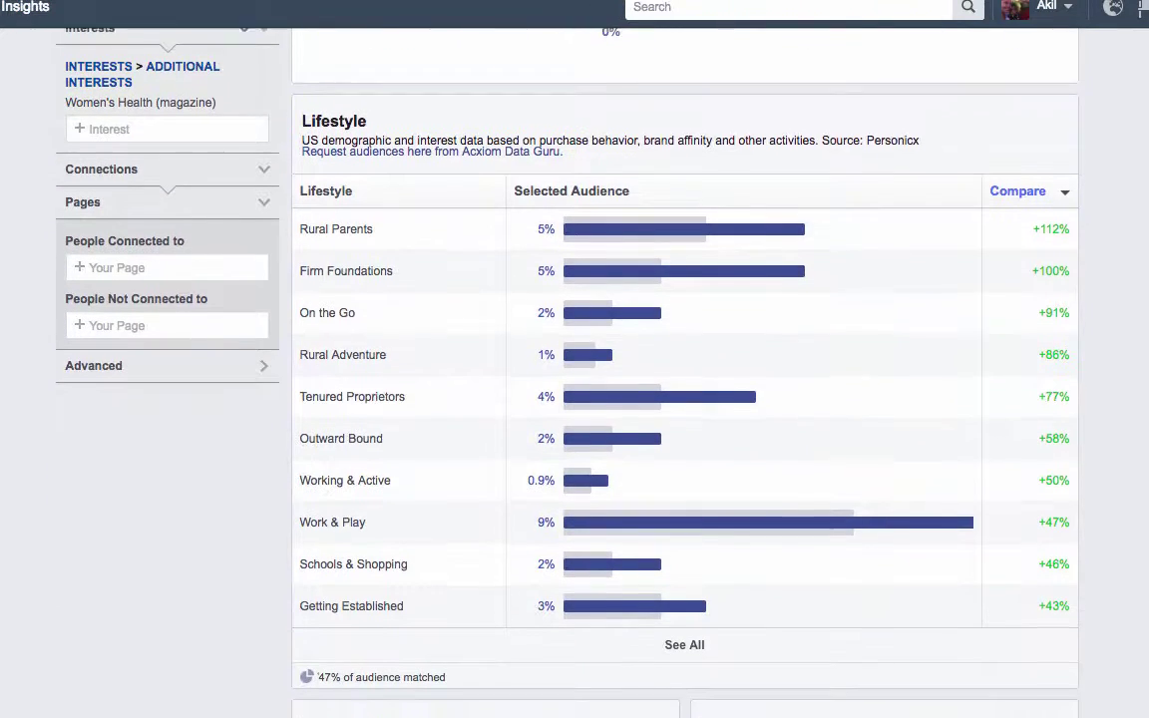
scroll(868, 488, down, 7)
scroll(867, 488, up, 2)
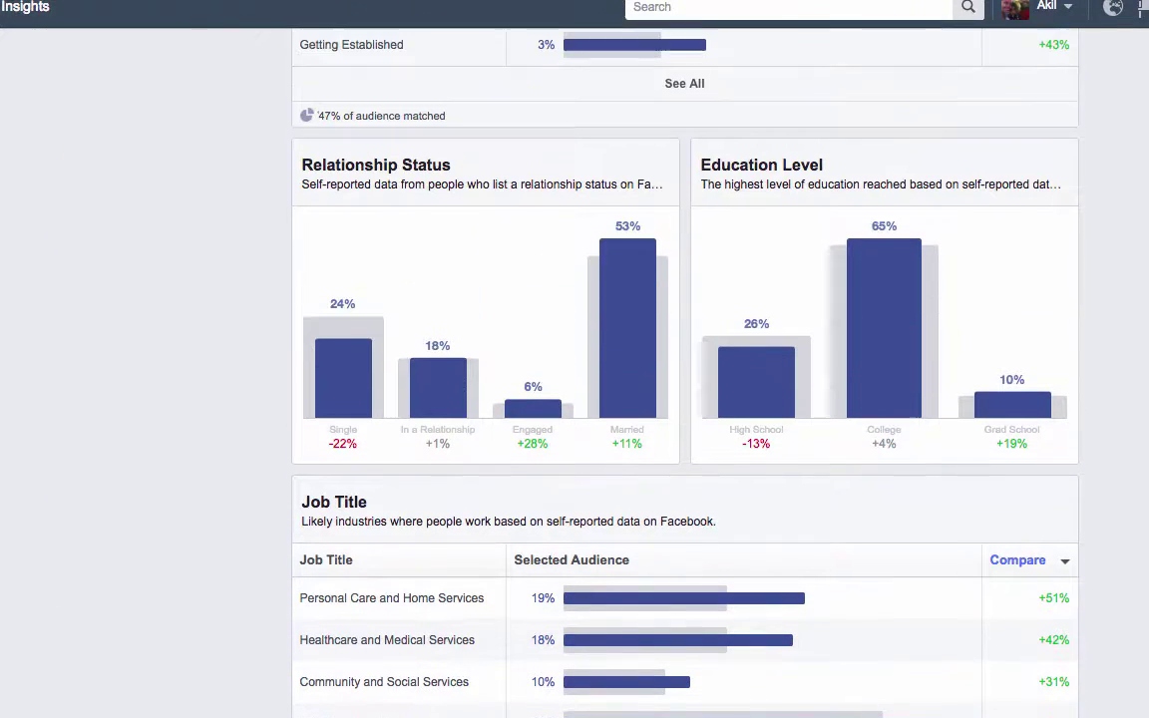
mouse_move(650, 437)
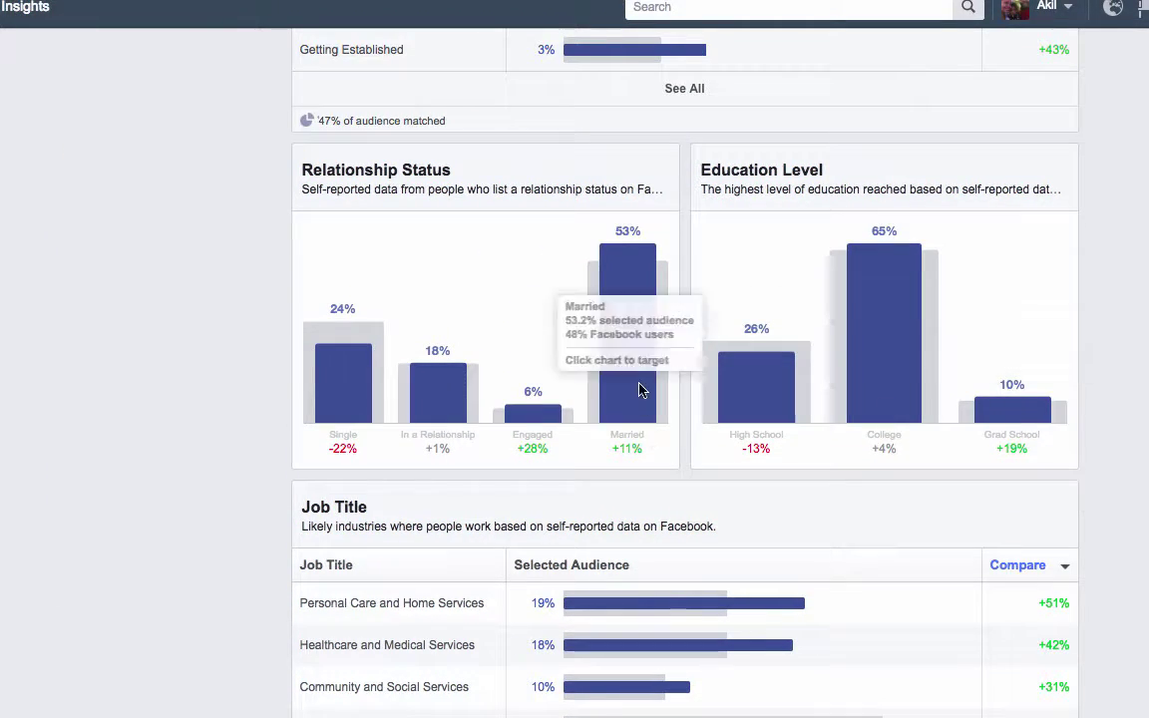
scroll(1013, 444, down, 3)
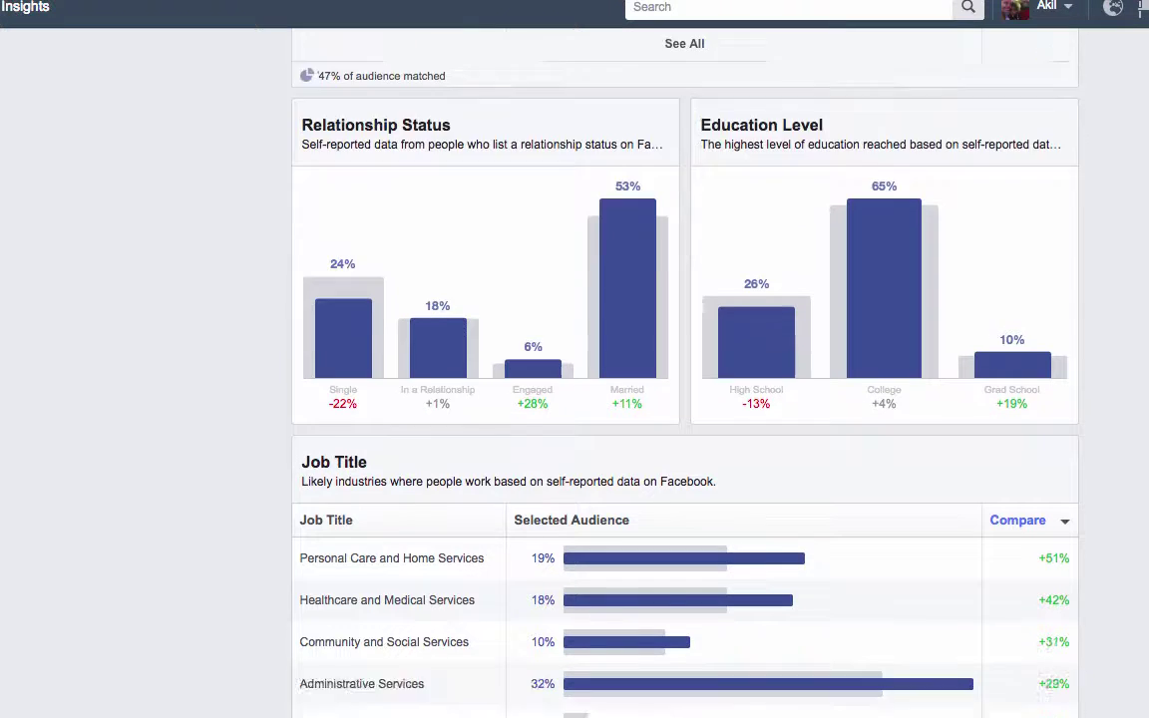
click(836, 351)
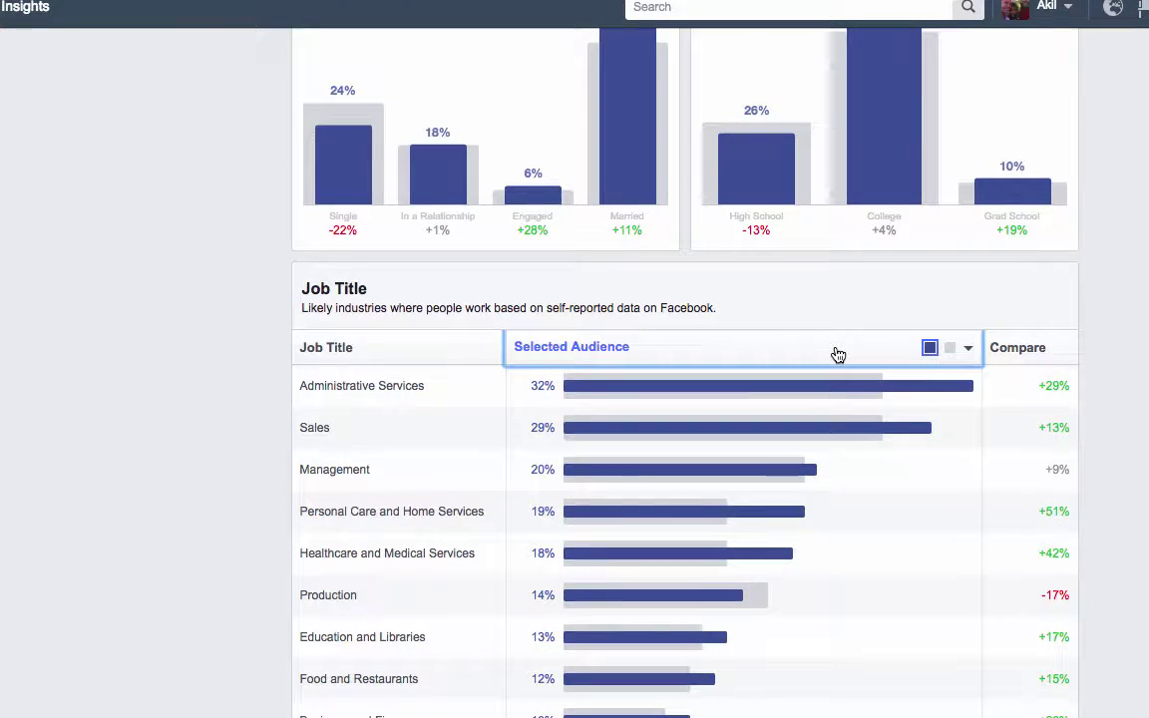
mouse_move(628, 401)
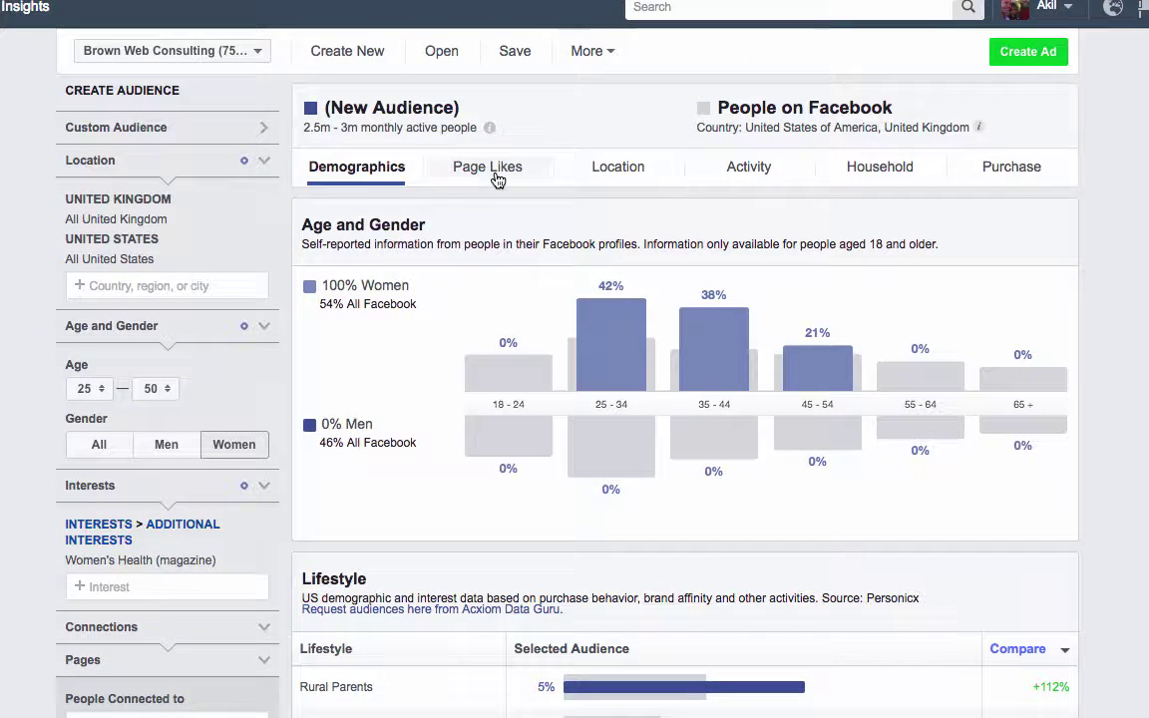
Step: Show the audience's Page Likes insights and view the Eat - Fit - Fuel page in a new browser tab
click(497, 172)
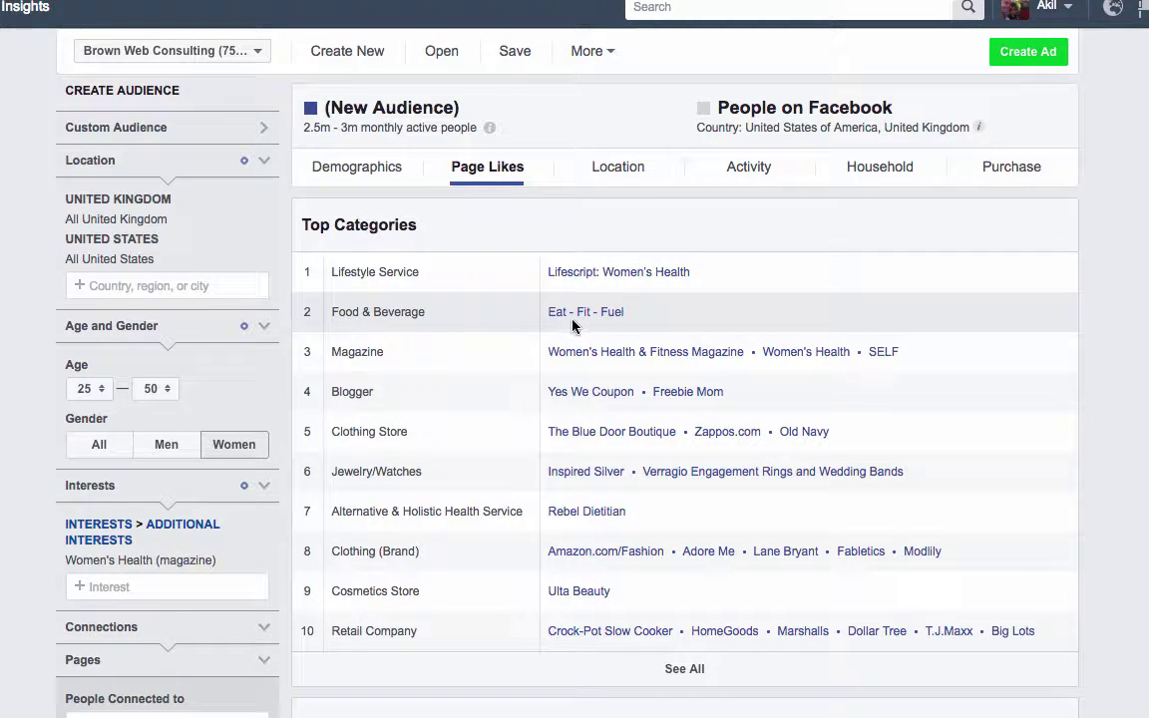
right_click(605, 312)
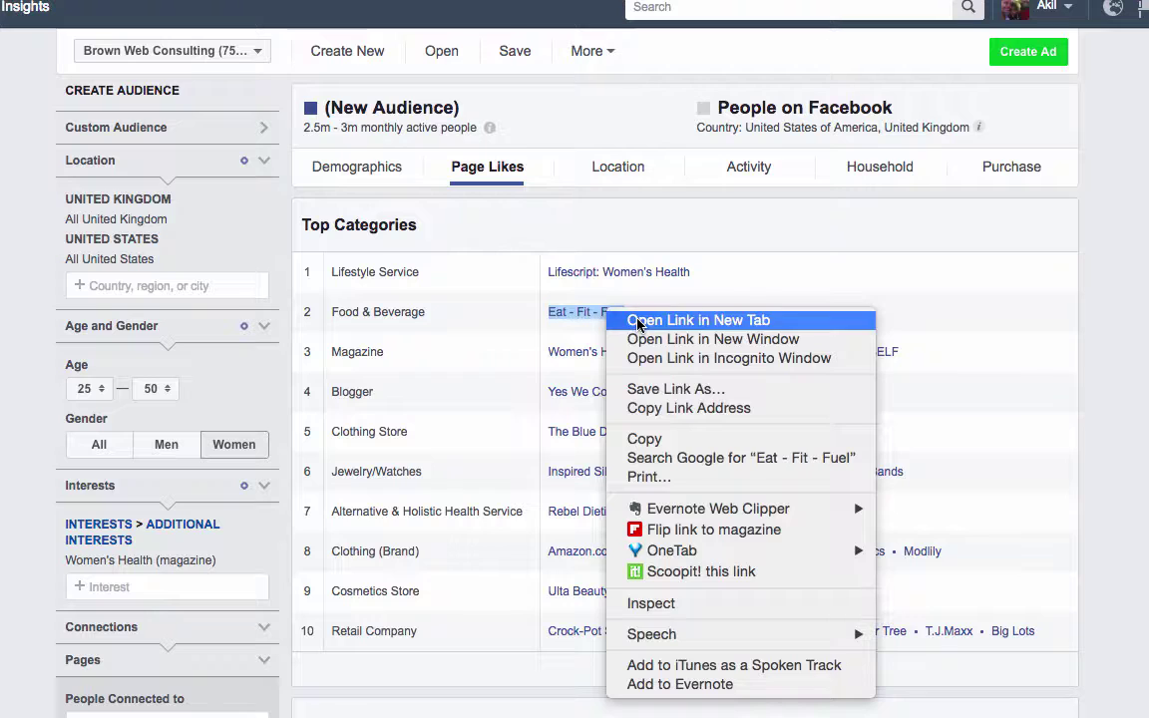
click(636, 320)
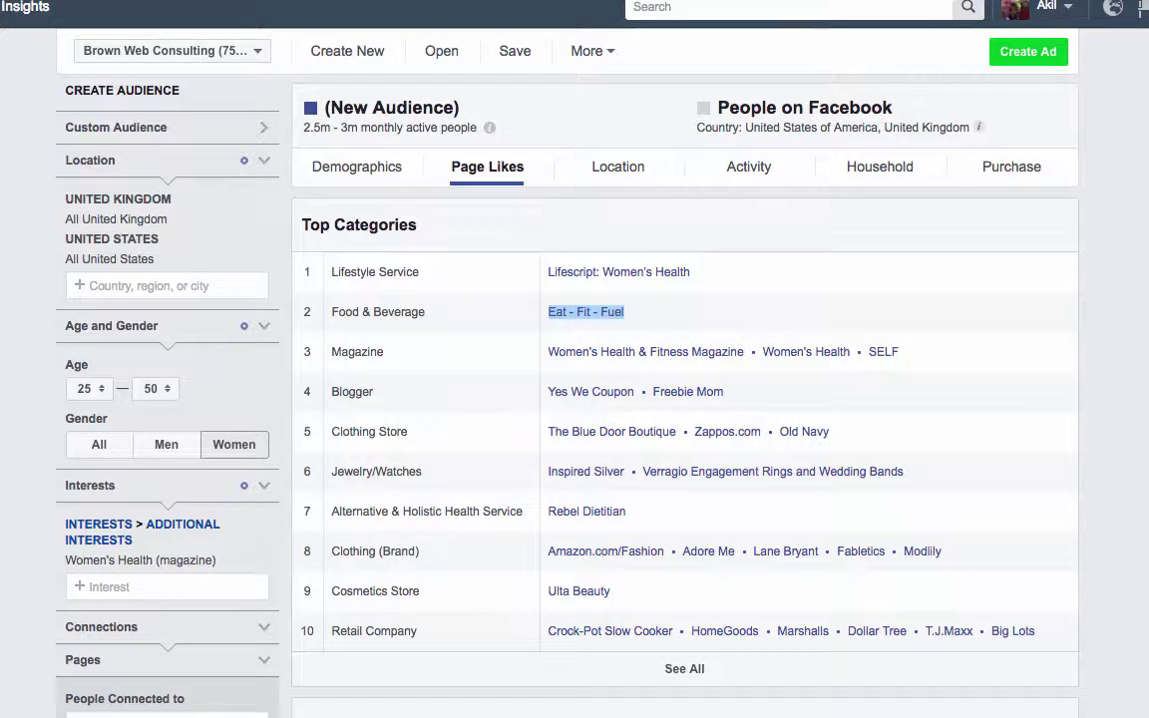
key(ctrl+Tab)
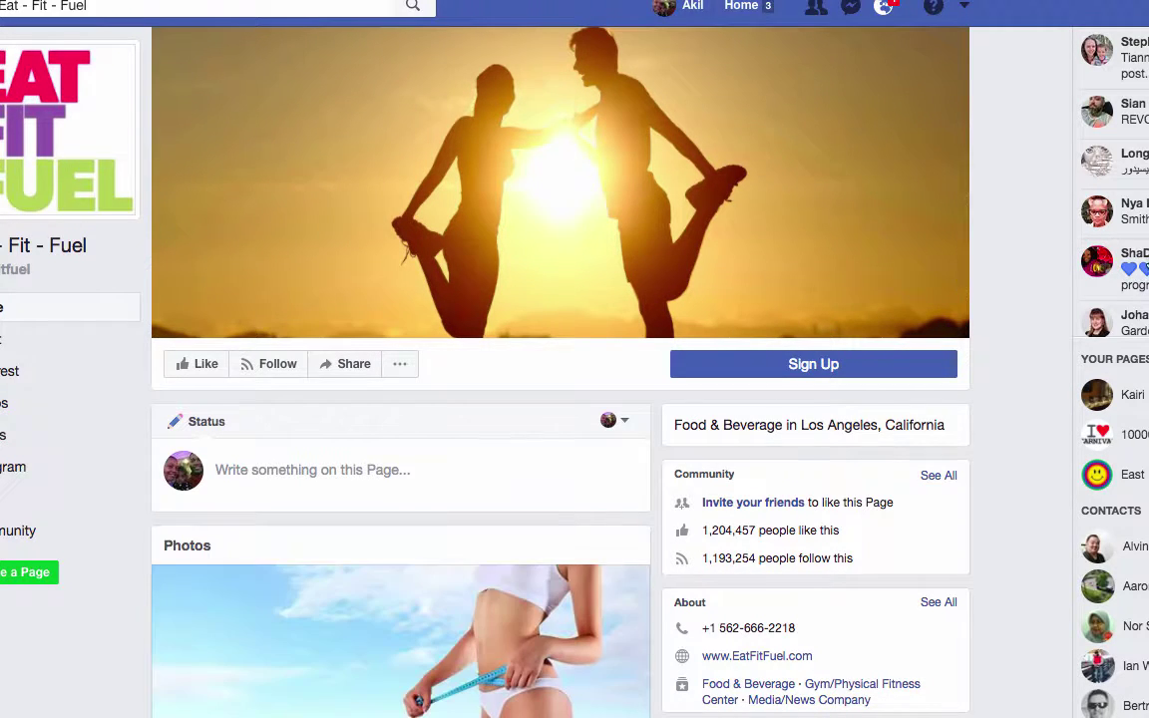
click(638, 1)
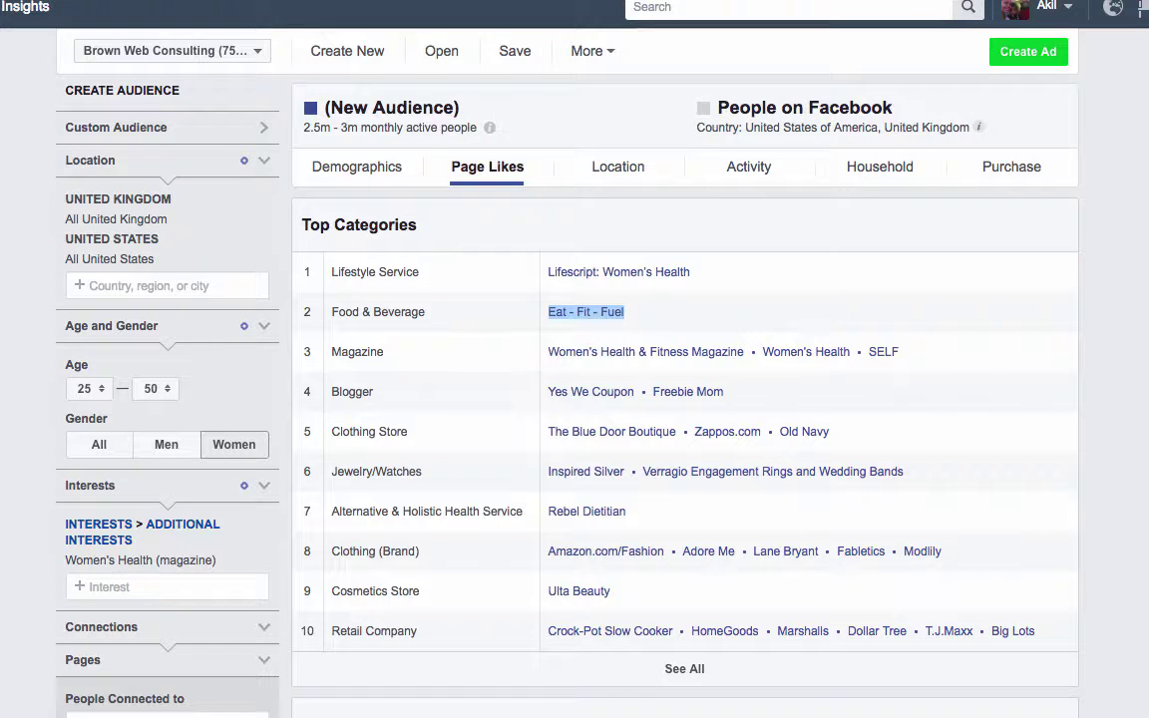
Step: Examine the Page Likes table for the pages most relevant to the Women's Health (magazine) audience
scroll(574, 359, down, 1)
scroll(574, 359, down, 3)
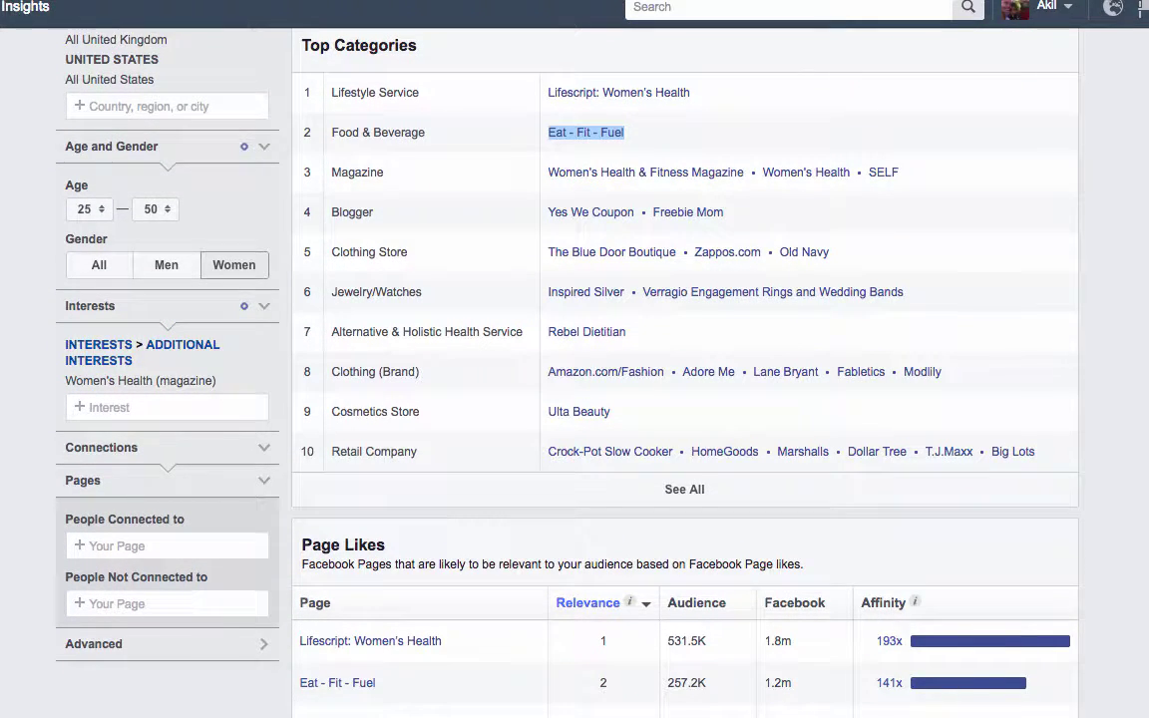
scroll(371, 544, down, 5)
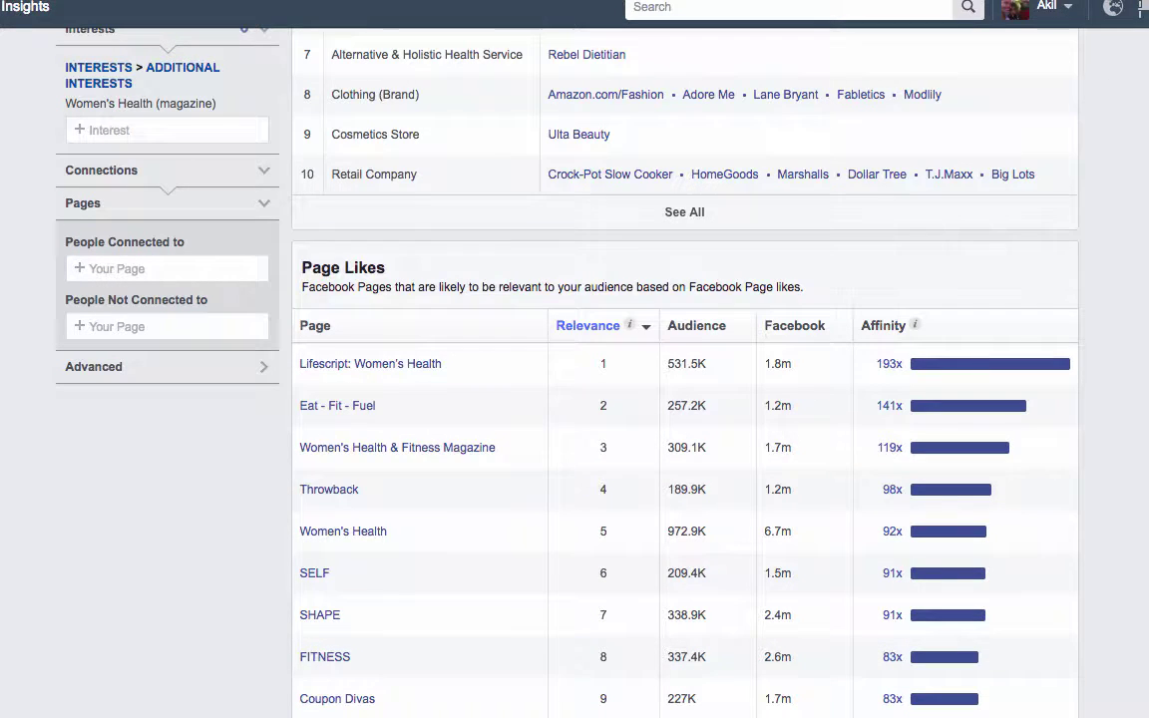
scroll(684, 379, up, 5)
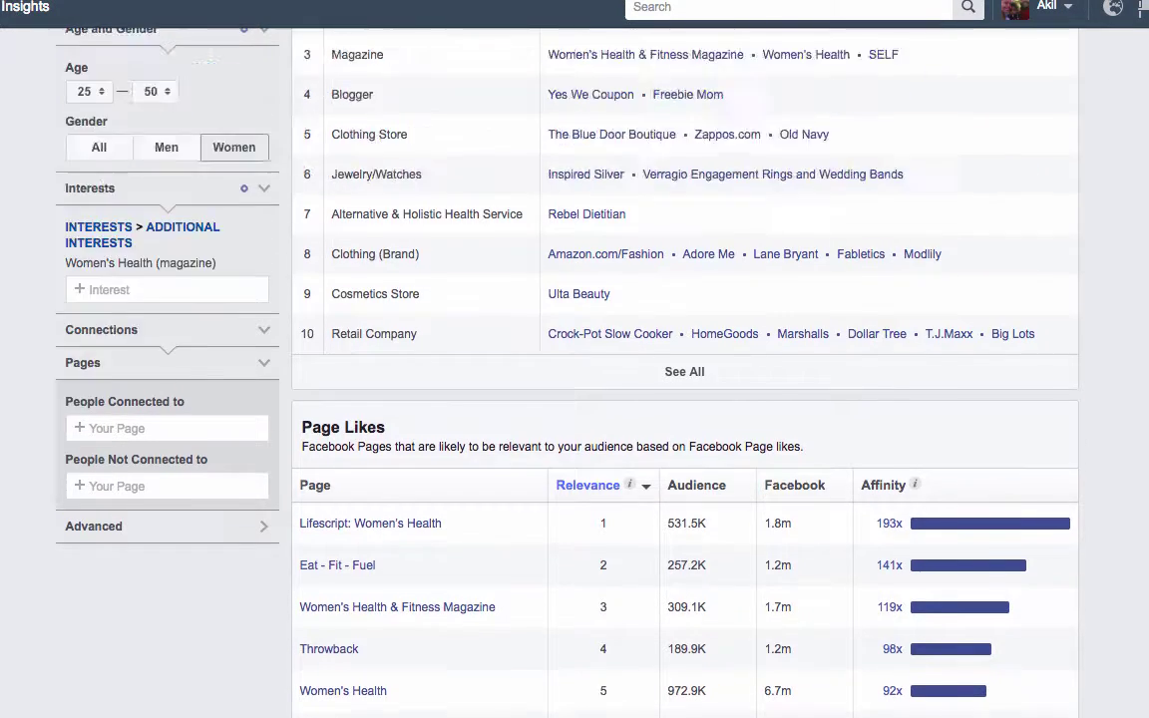
Step: Sort the audience's top cities by Selected Audience in the Location insights, and view the Activity insights
click(631, 173)
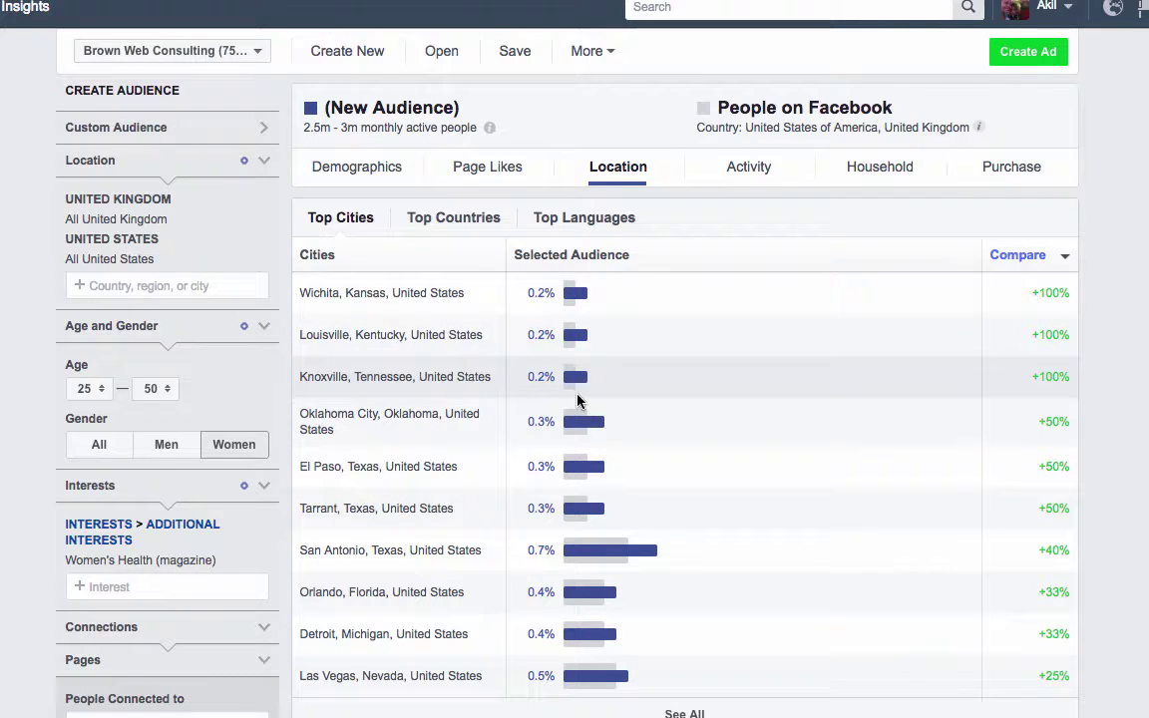
click(674, 261)
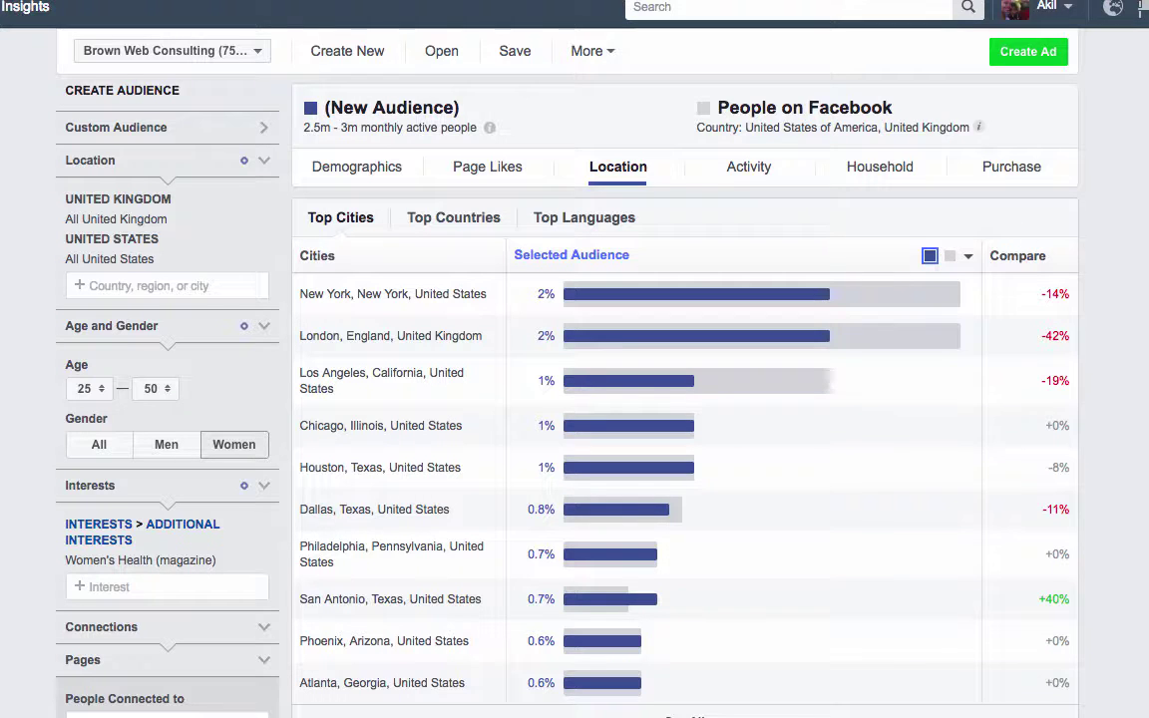
scroll(684, 399, down, 1)
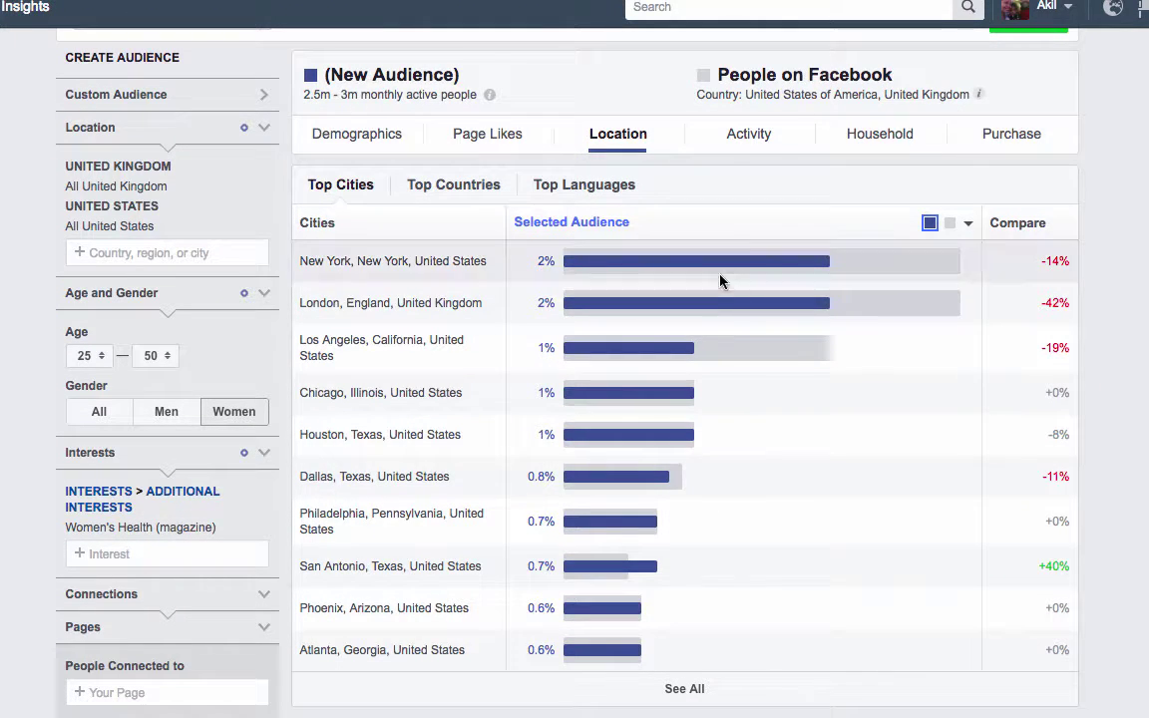
click(763, 141)
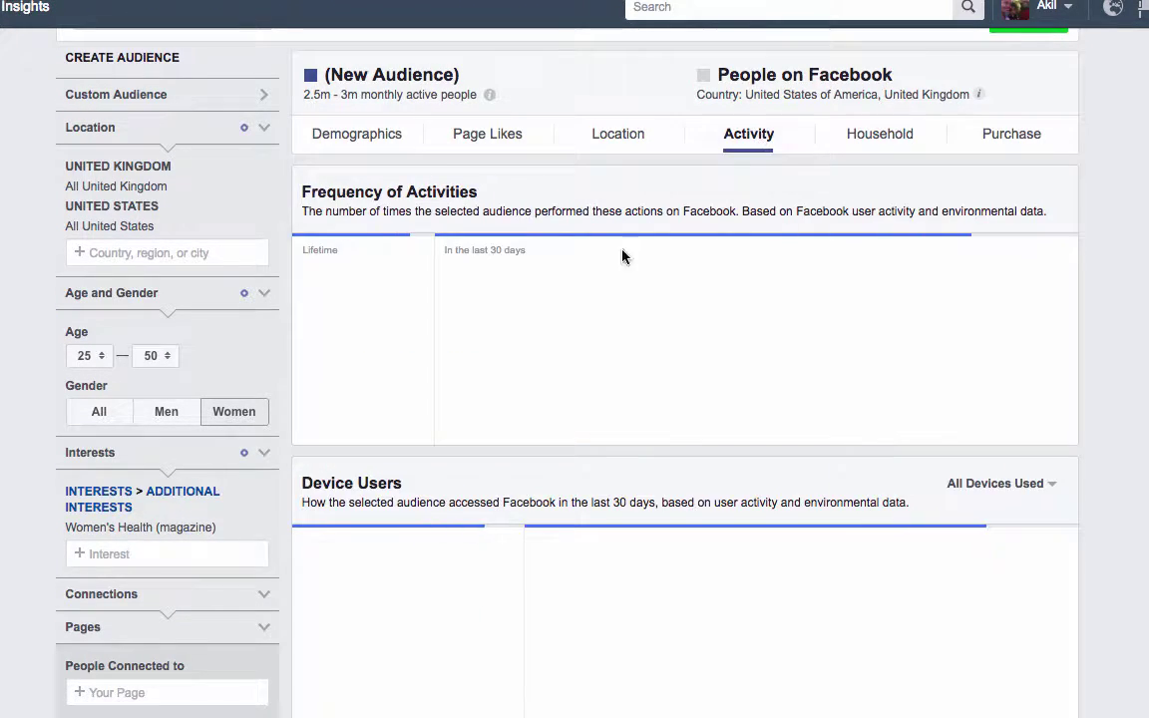
mouse_move(339, 334)
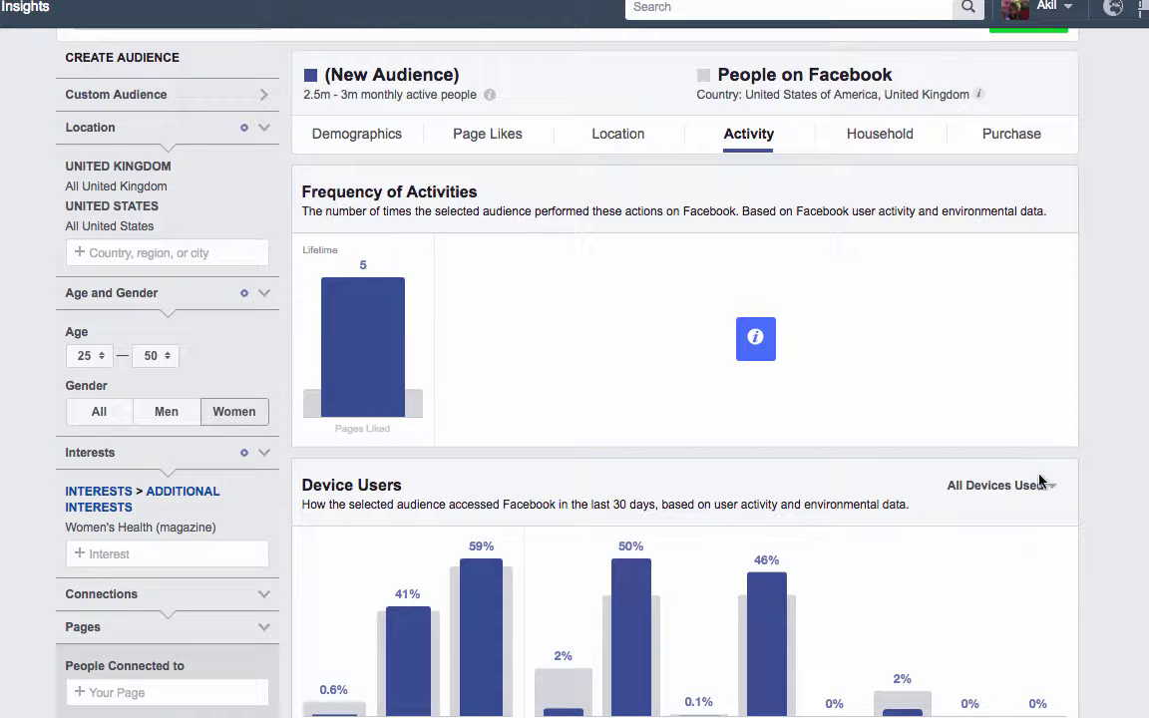
Step: Examine the Household insights: household income, home ownership, household size, home market value and spending methods
click(887, 142)
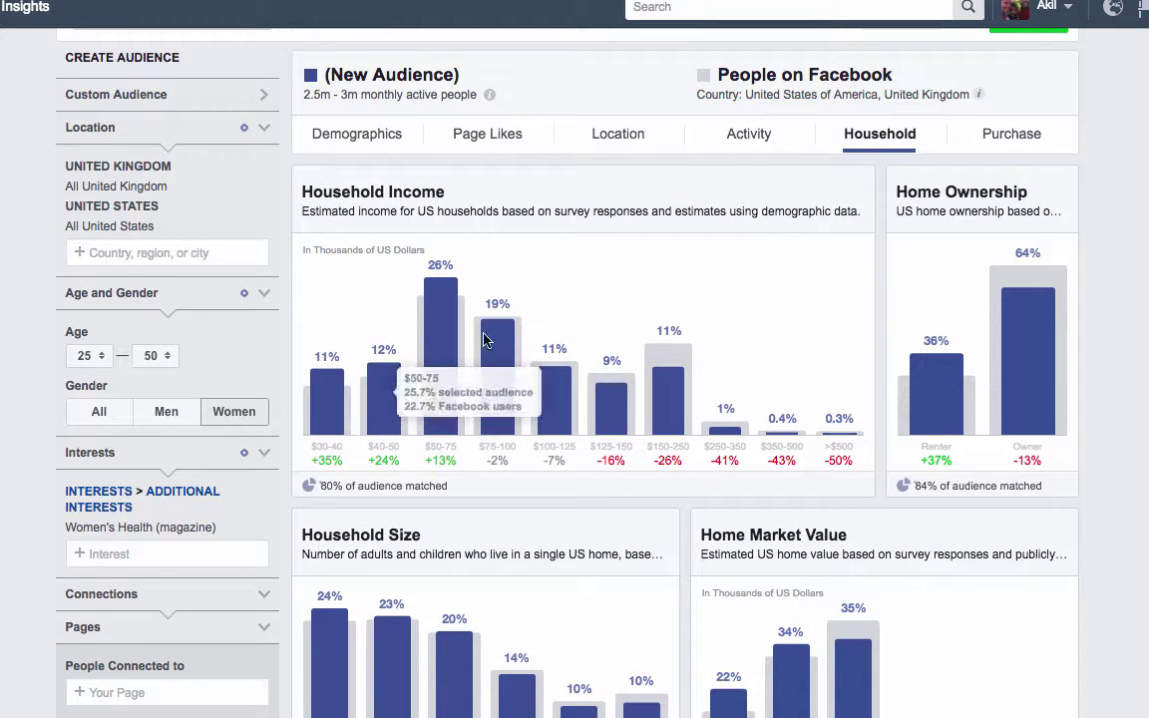
mouse_move(452, 457)
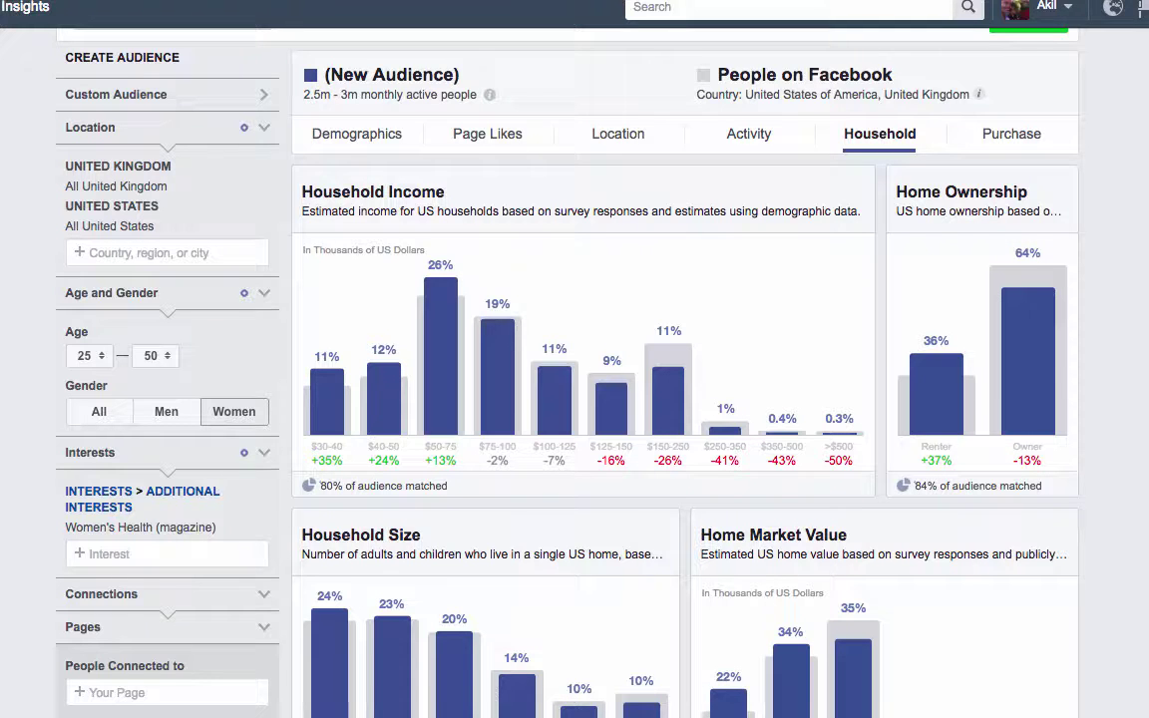
scroll(684, 399, down, 1)
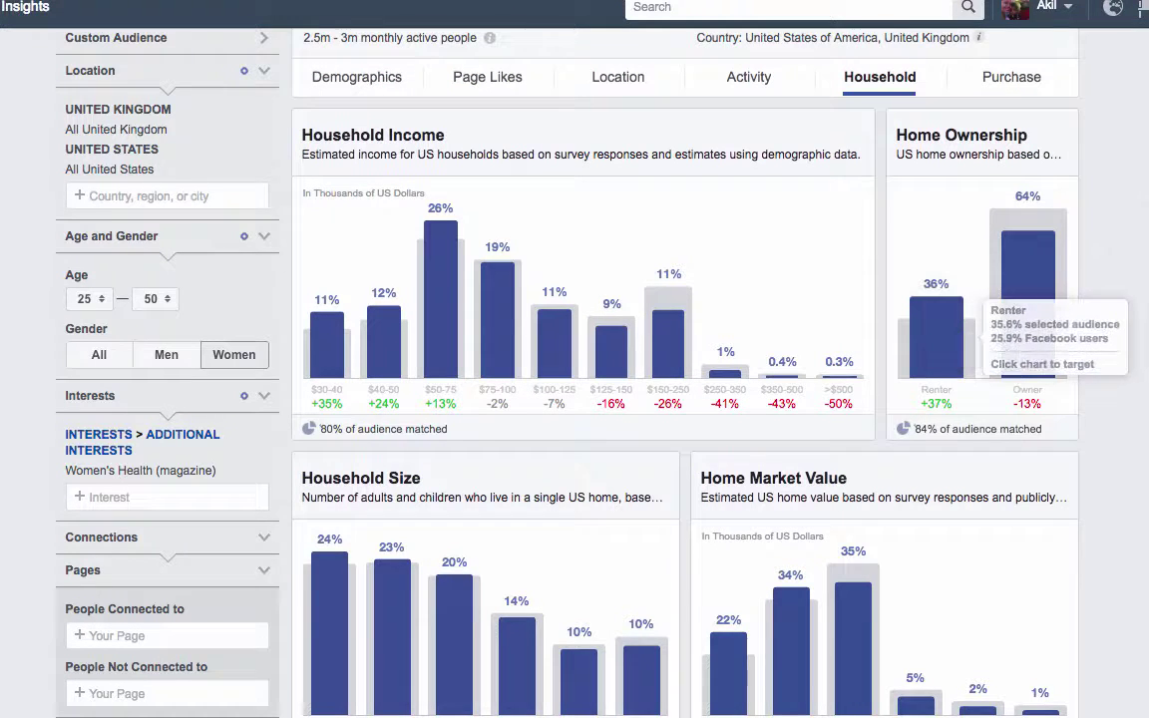
scroll(684, 398, down, 3)
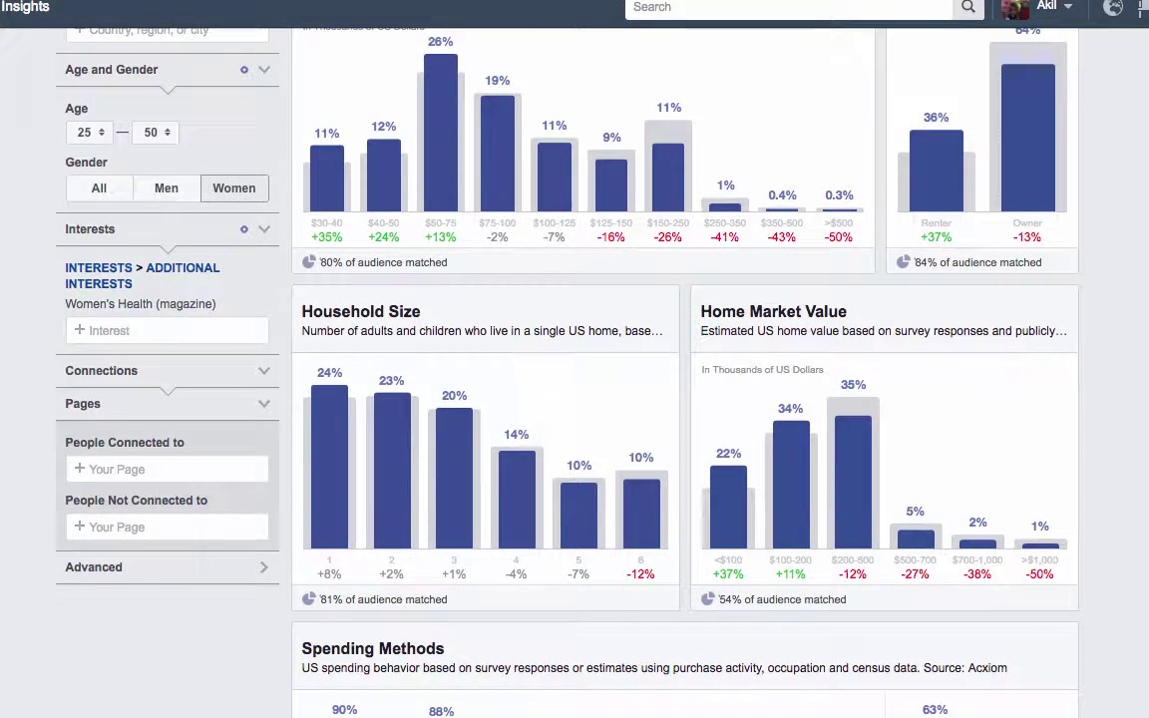
scroll(684, 399, up, 1)
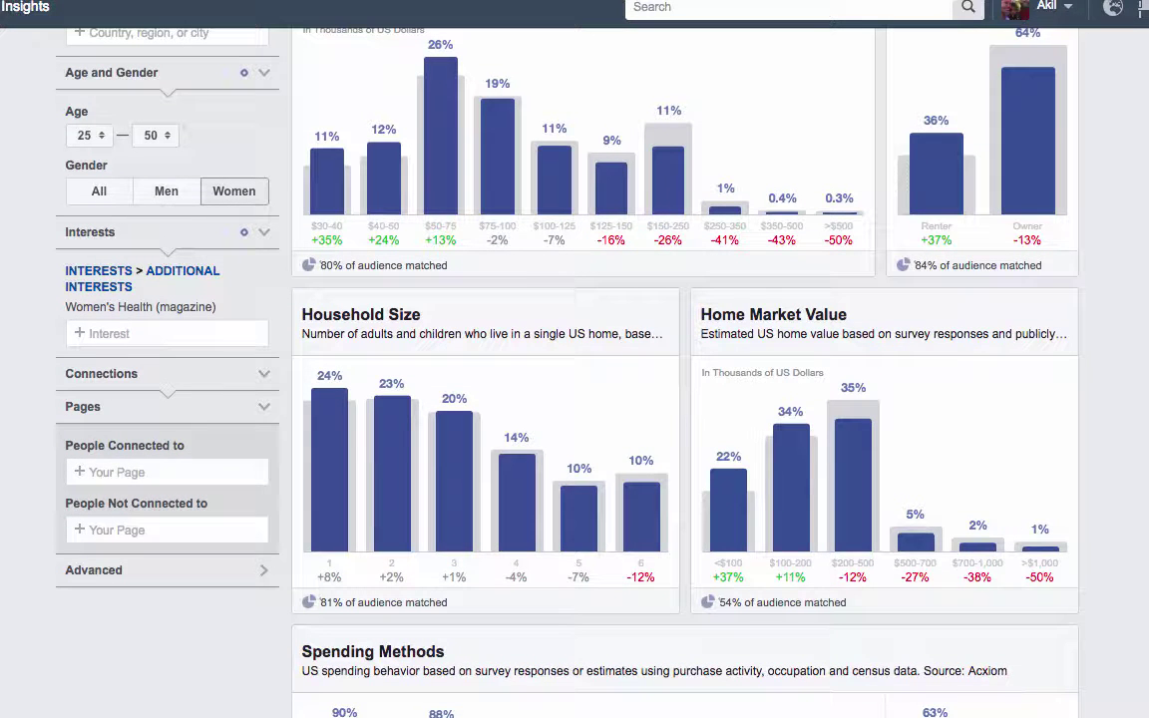
scroll(684, 399, down, 3)
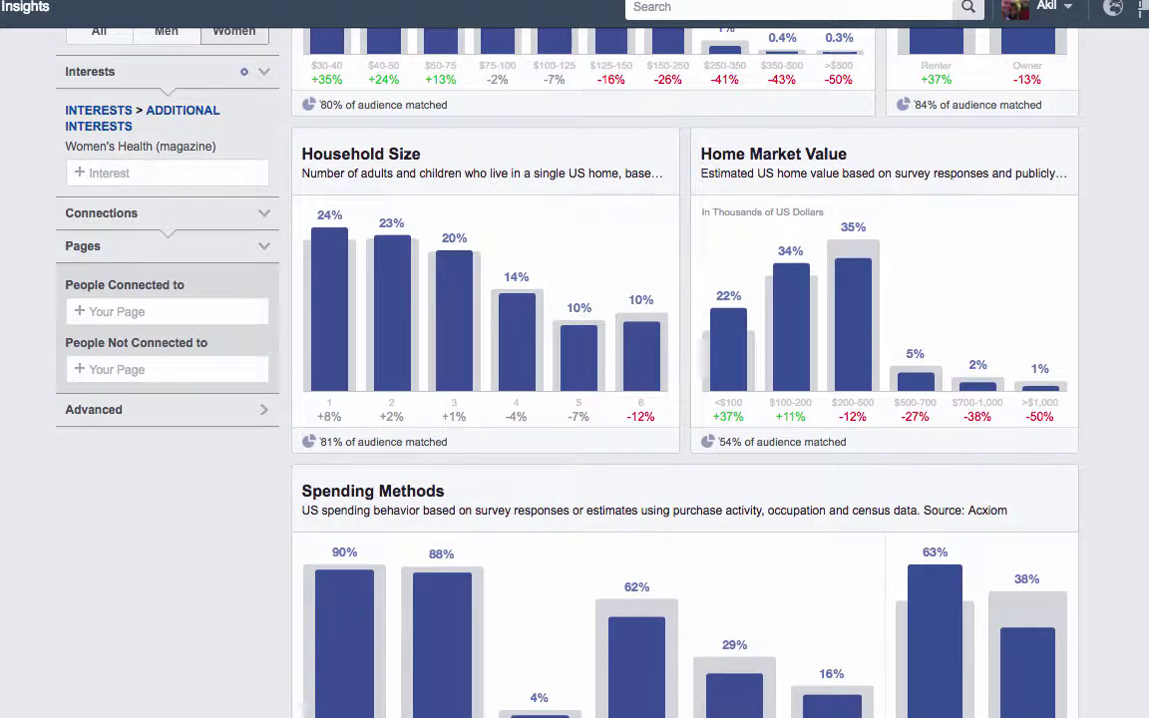
scroll(684, 399, up, 8)
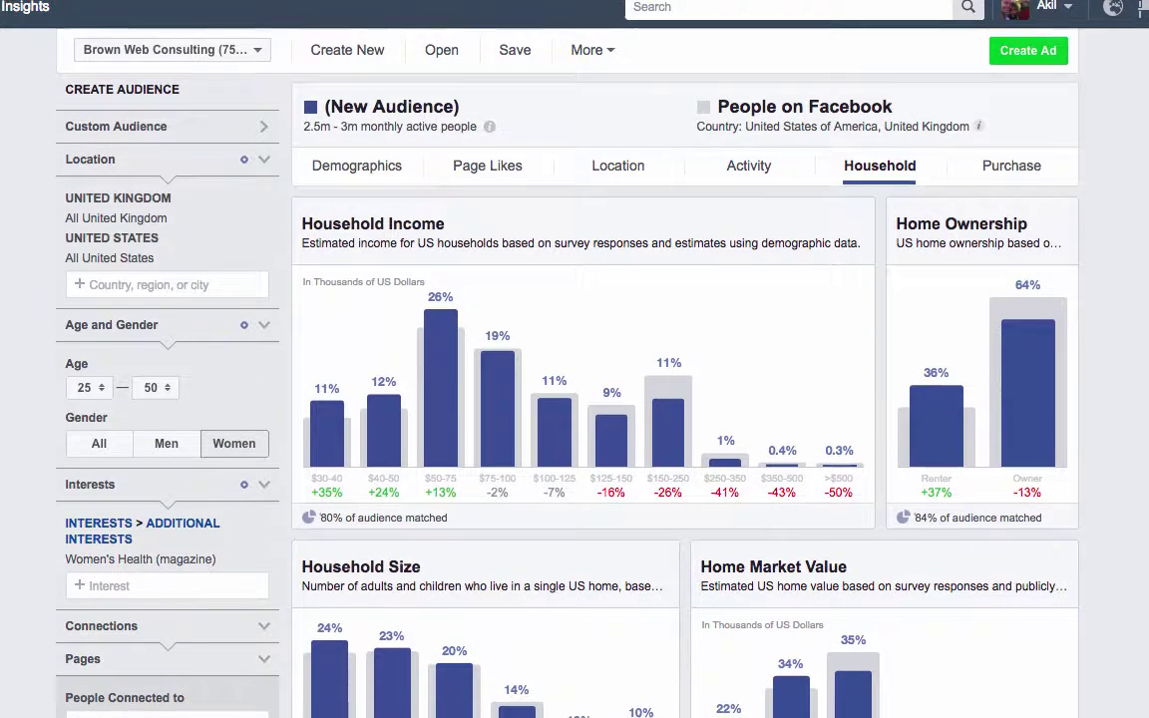
scroll(1054, 181, down, 5)
scroll(1054, 180, up, 5)
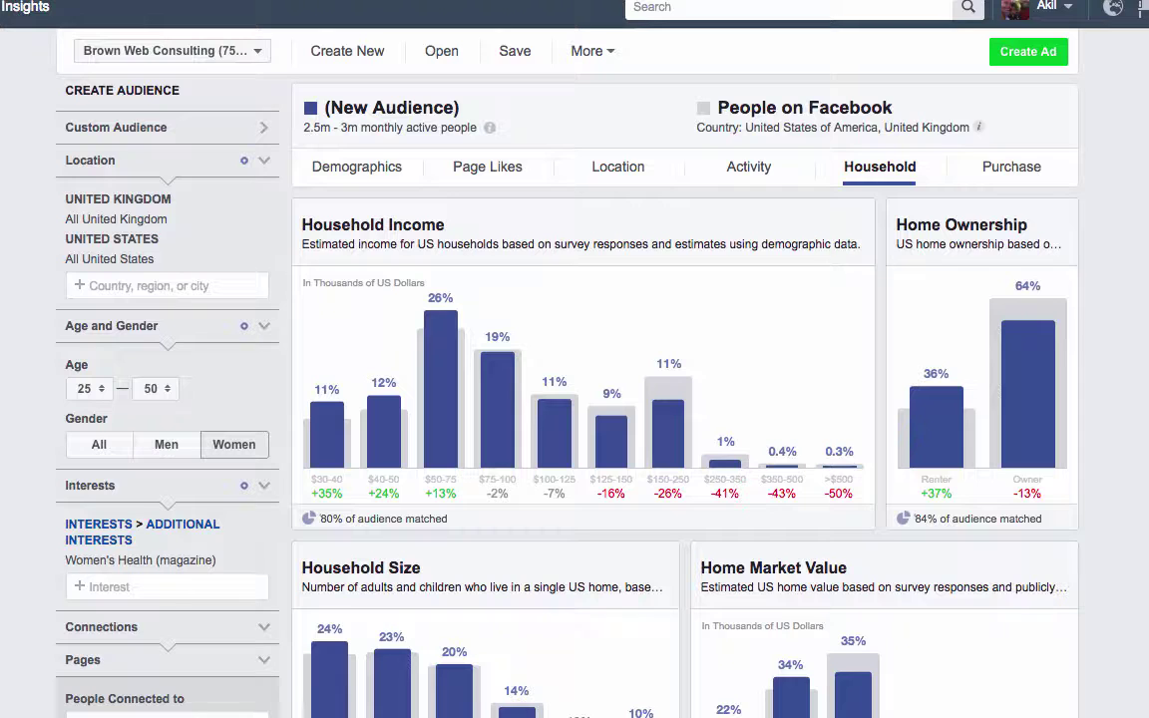
Step: Review the audience's Purchase insights and sort the Purchase Behavior table by Selected Audience
click(1022, 178)
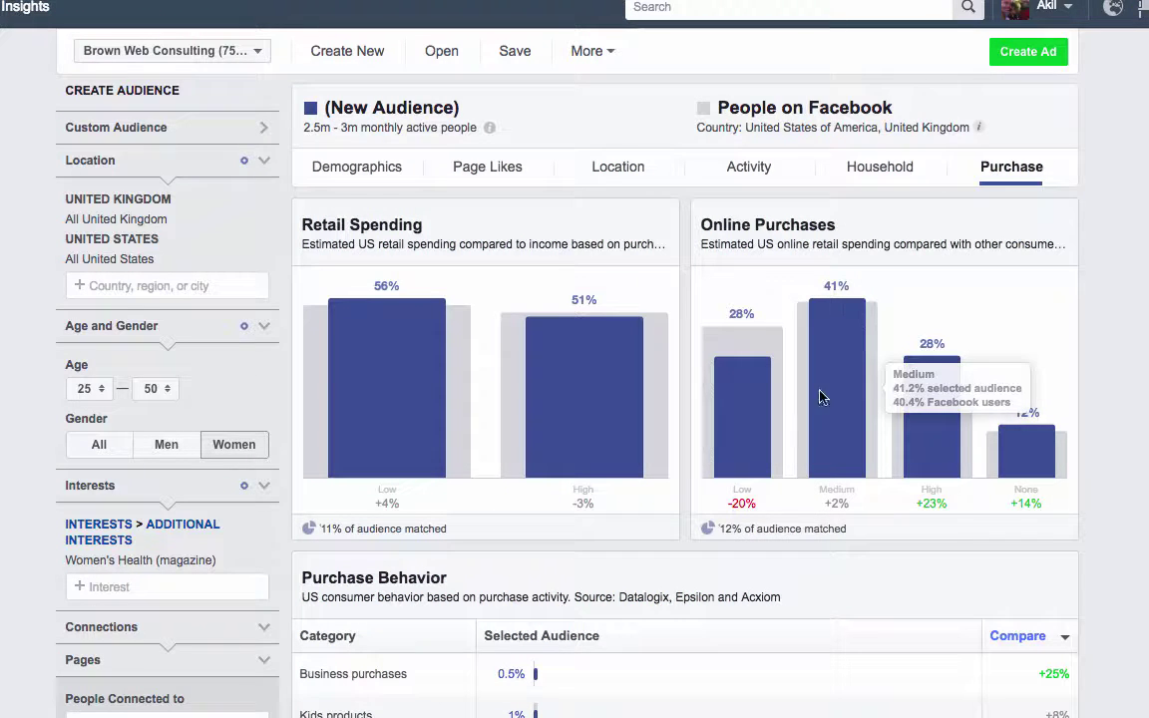
scroll(684, 399, down, 5)
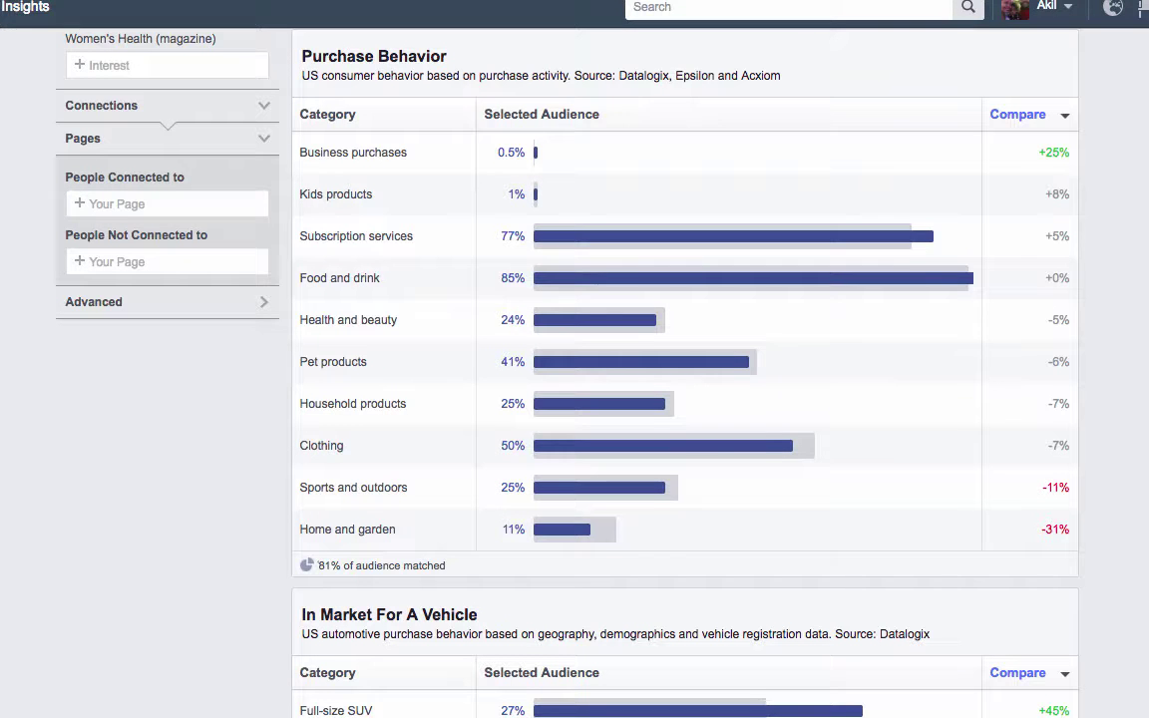
click(657, 120)
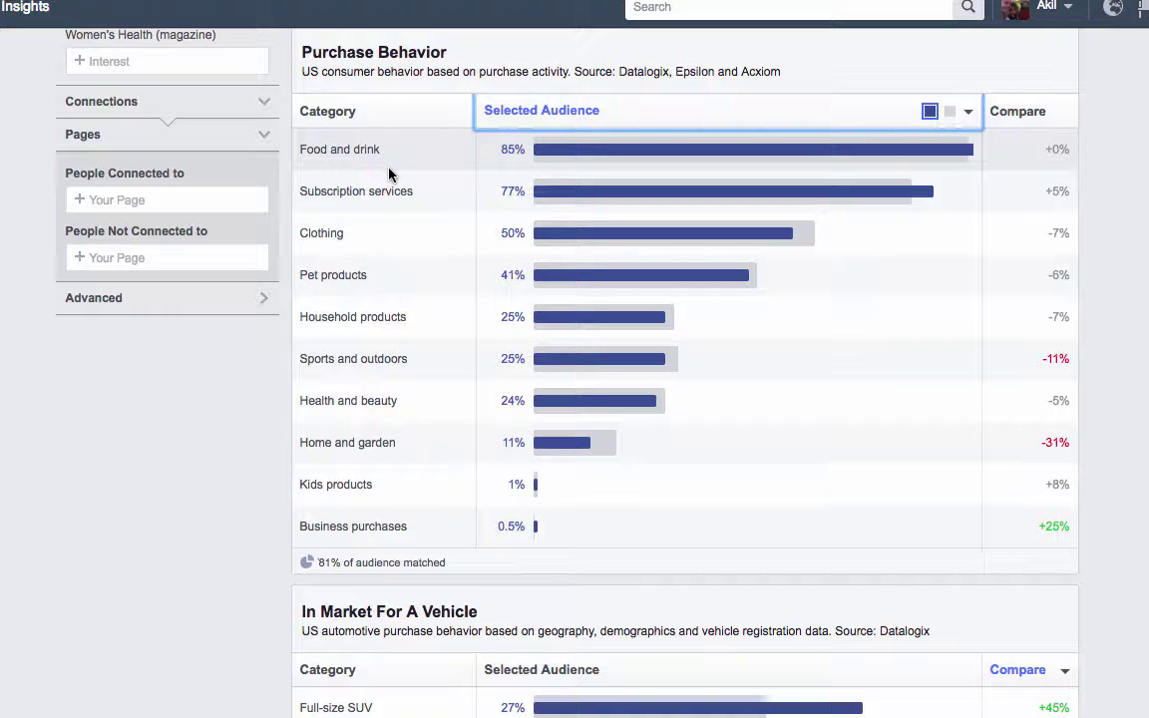
mouse_move(656, 203)
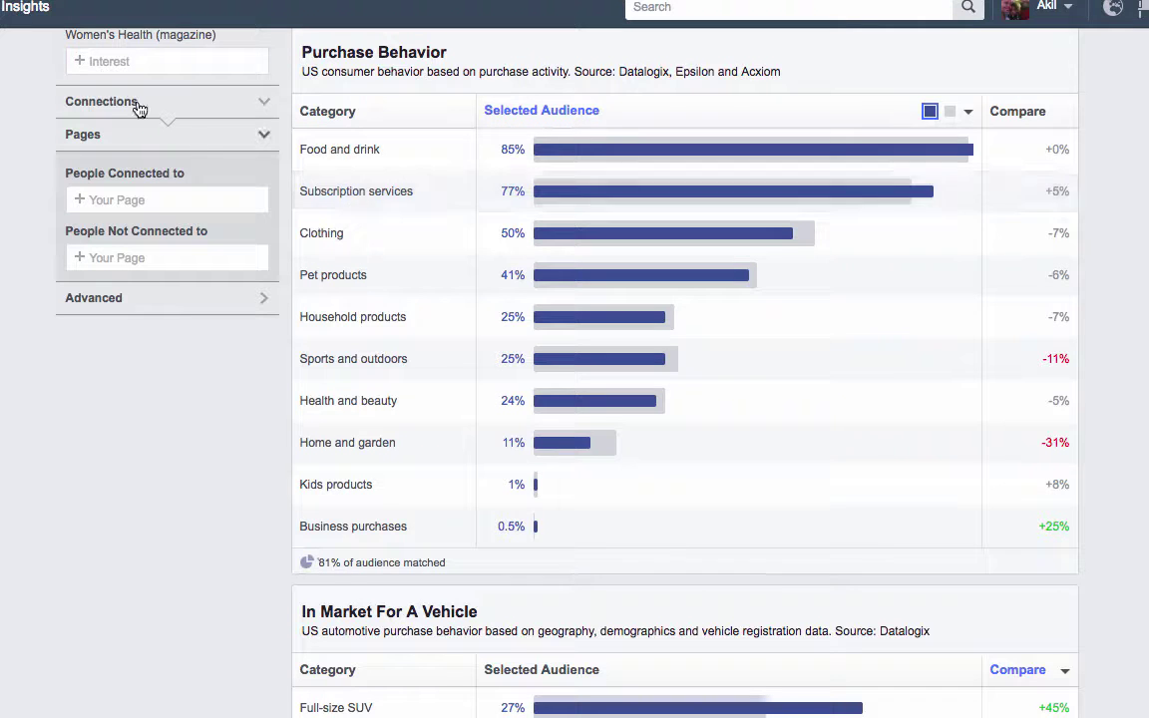
Step: Search the audience interests for "gofresh"
scroll(122, 195, up, 5)
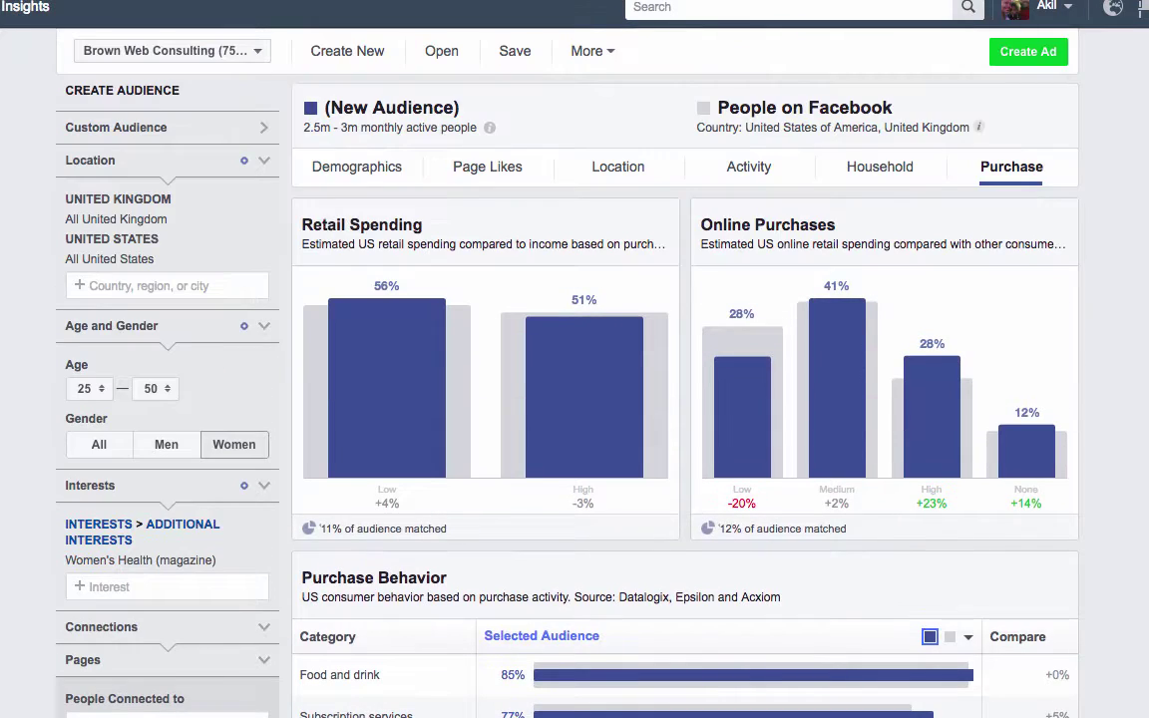
click(116, 588)
text(go)
text(fre)
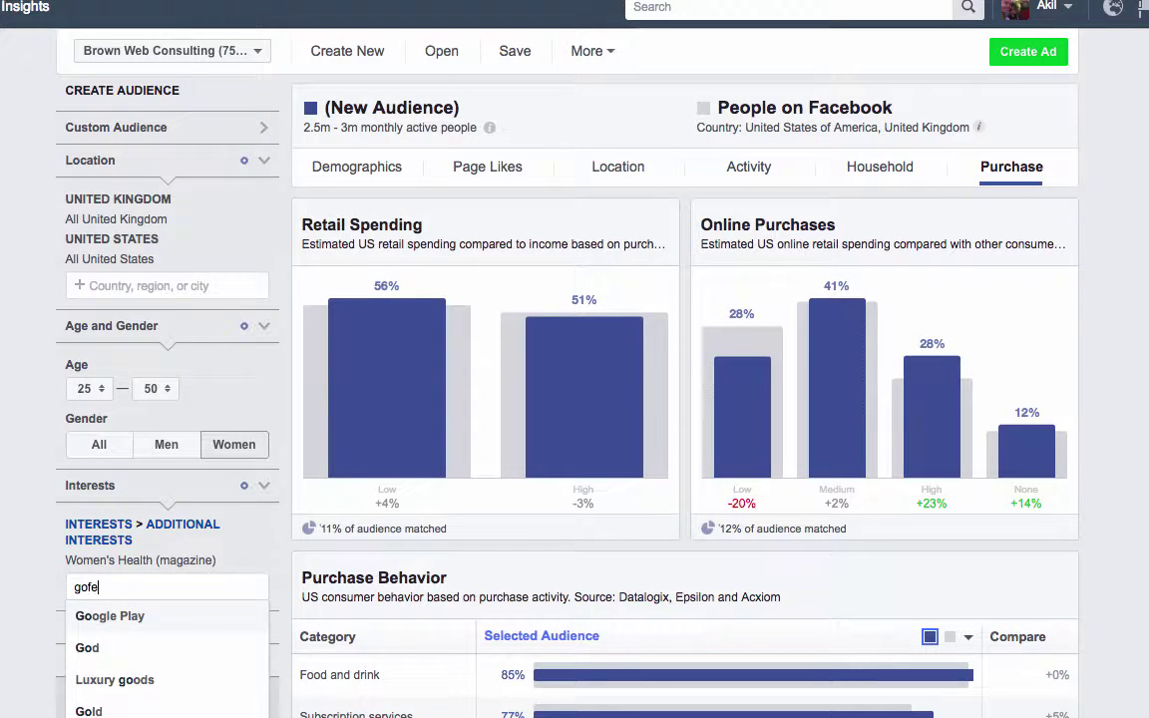
key(BackSpace)
text(resh)
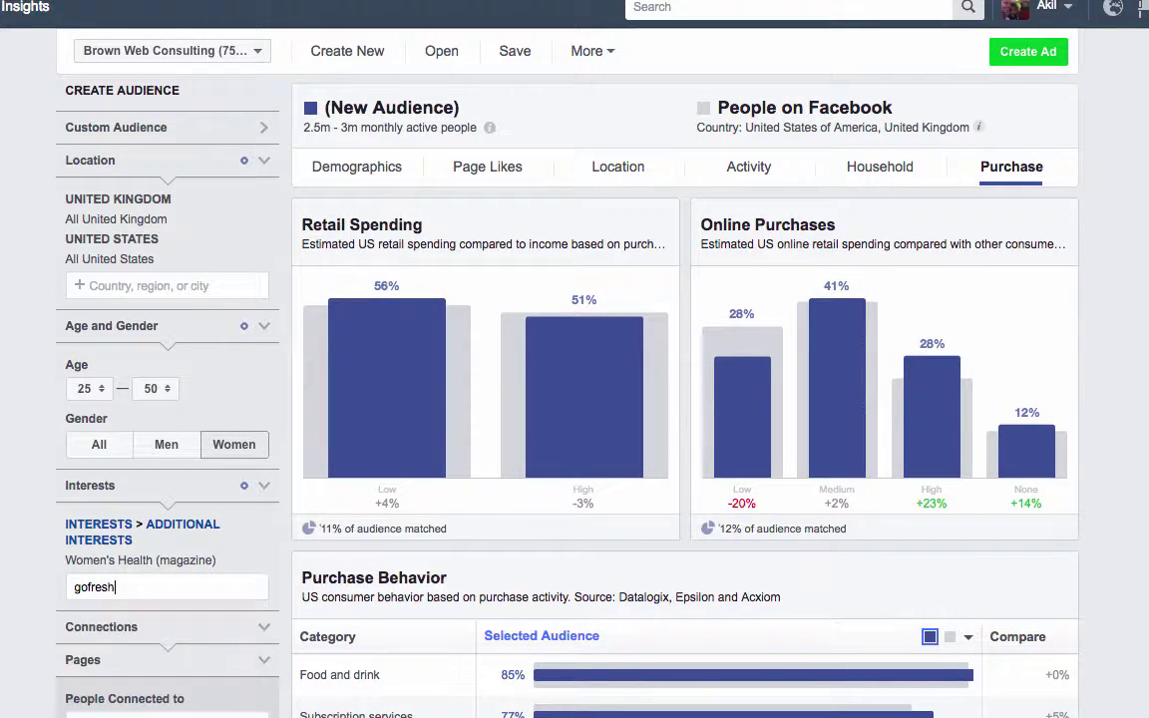
click(88, 588)
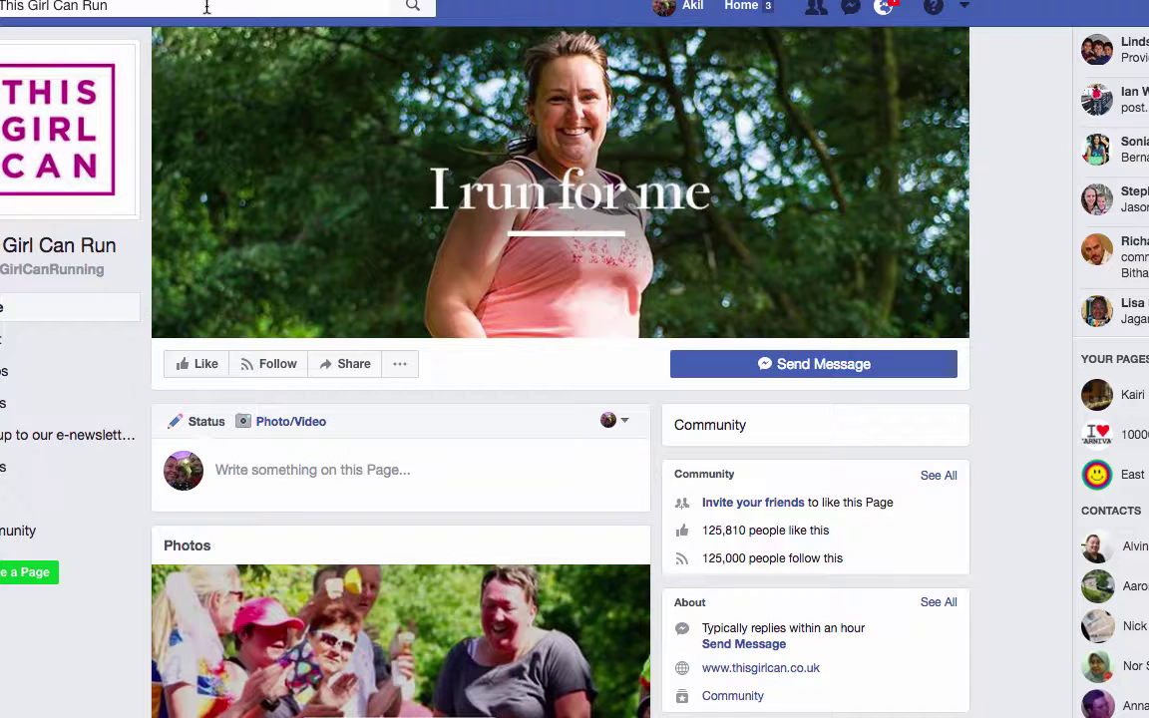
Step: Switch to Facebook, search for "gofresh" and open the page of the GoFresh restaurant in Modesto, California
click(207, 7)
text(go)
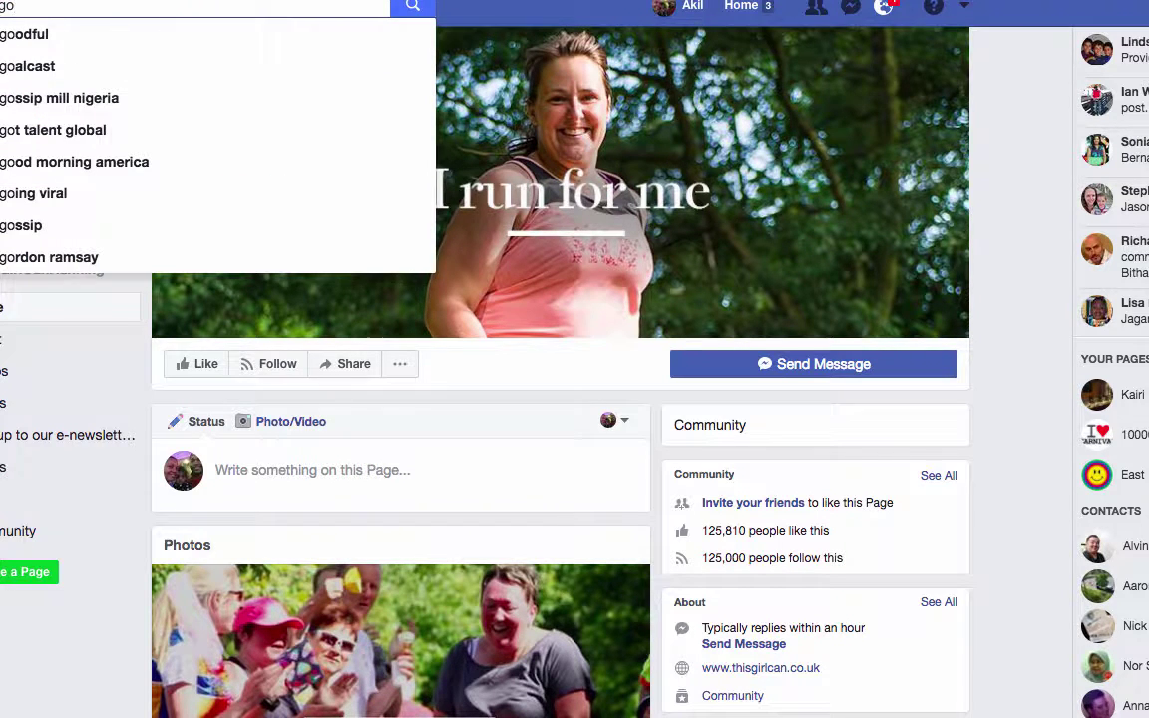
text(fresh)
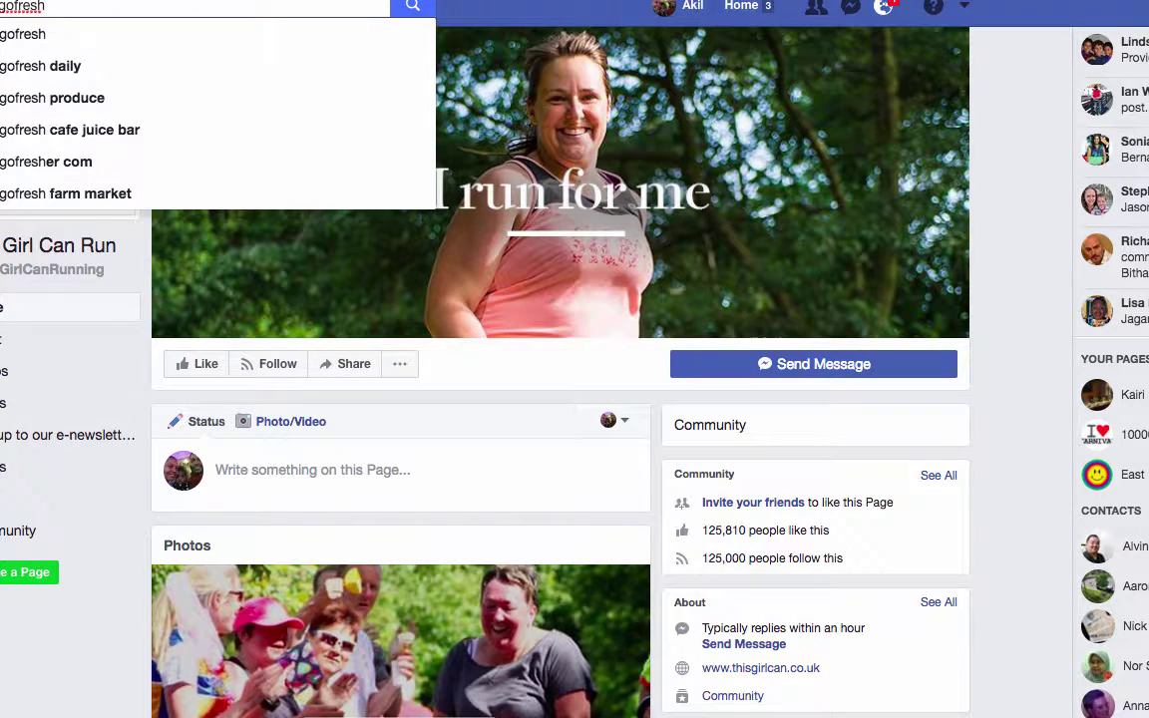
click(14, 34)
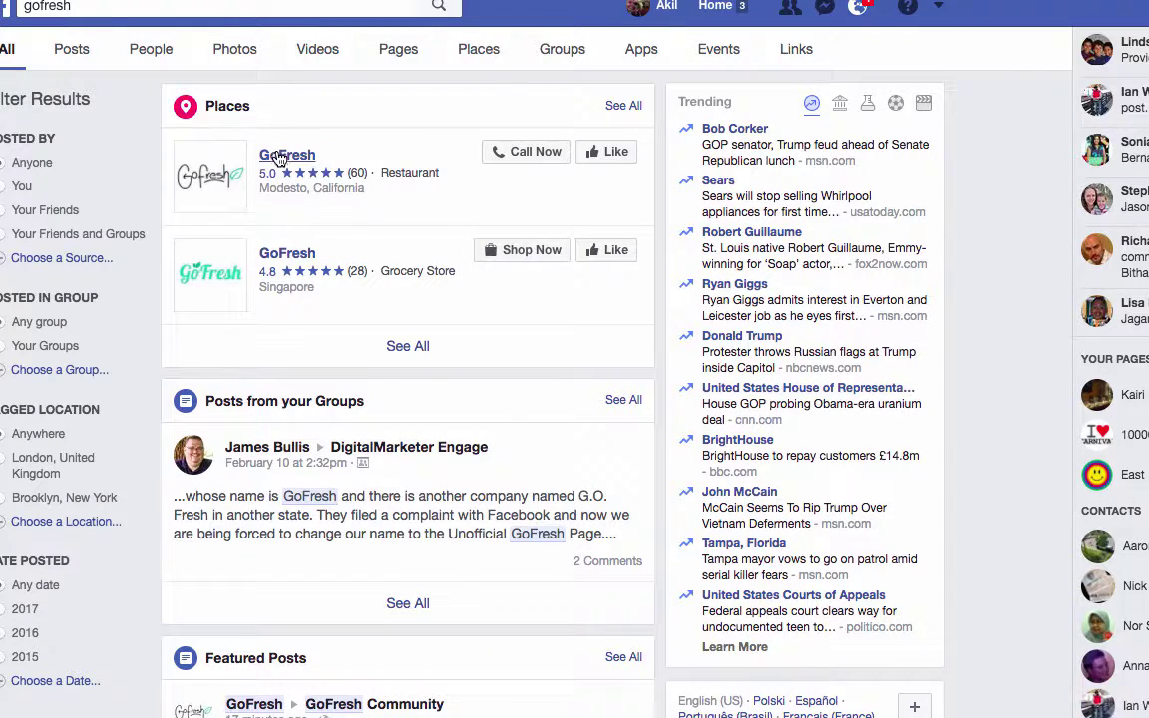
click(282, 160)
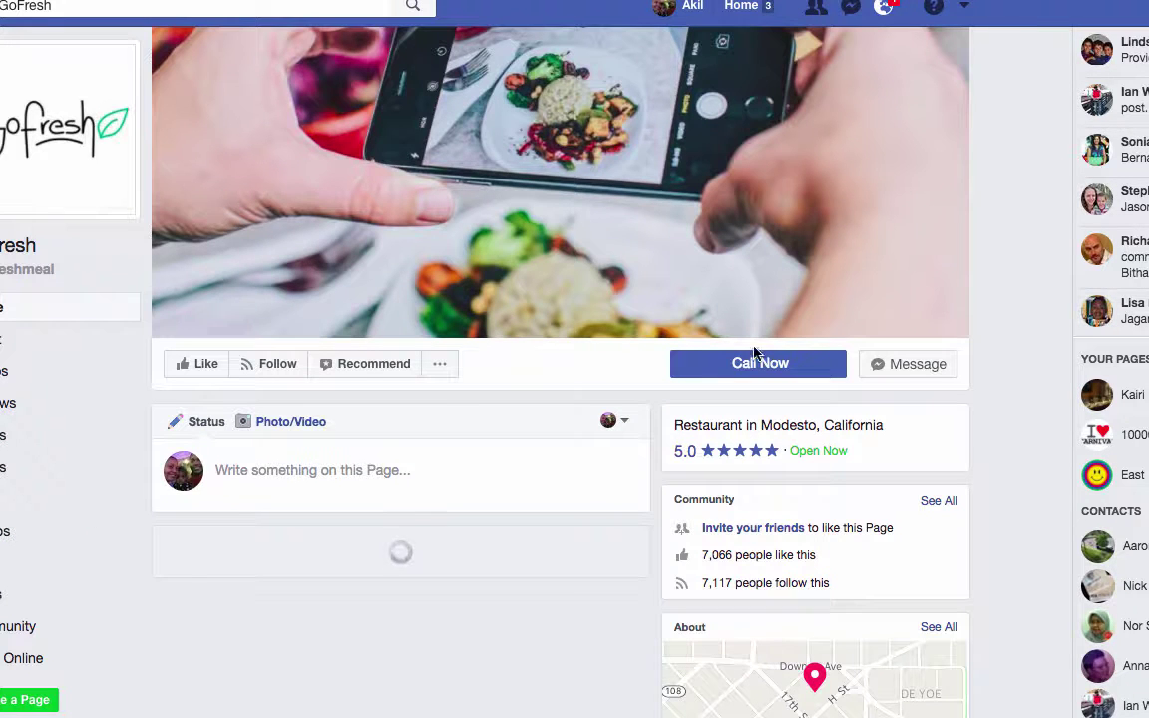
Step: Review the GoFresh page's contact and About details, close its chat, and return to Audience Insights to view the audience's Page Likes
click(764, 361)
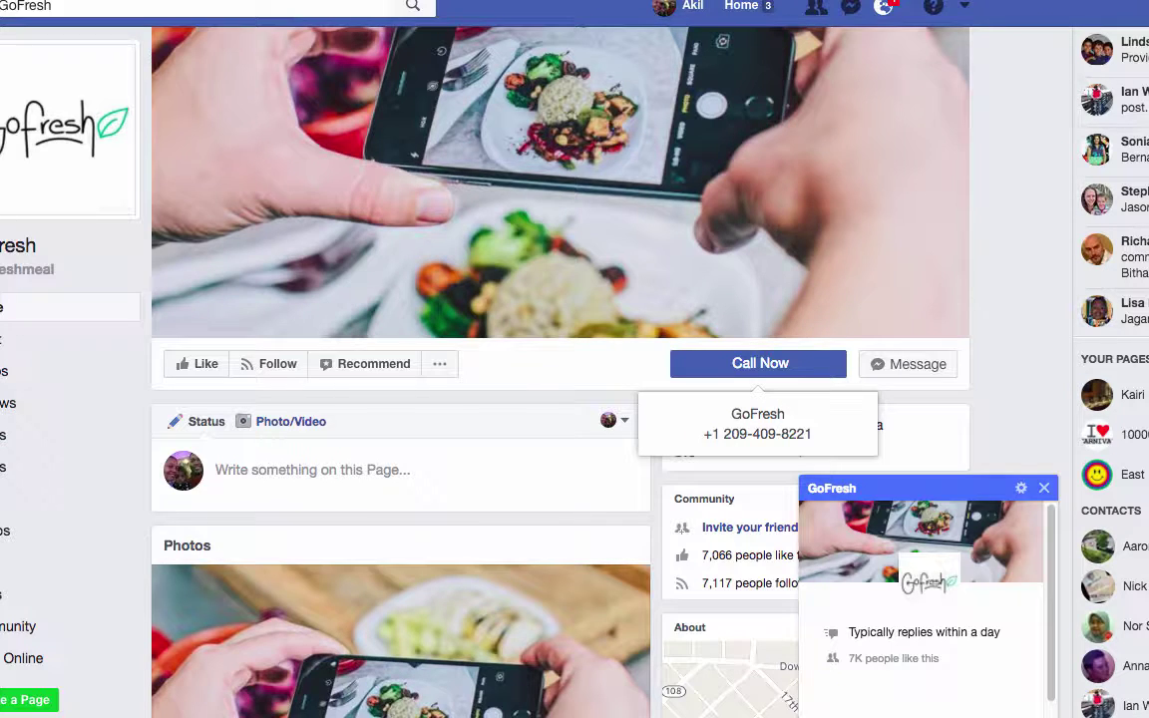
scroll(504, 334, down, 3)
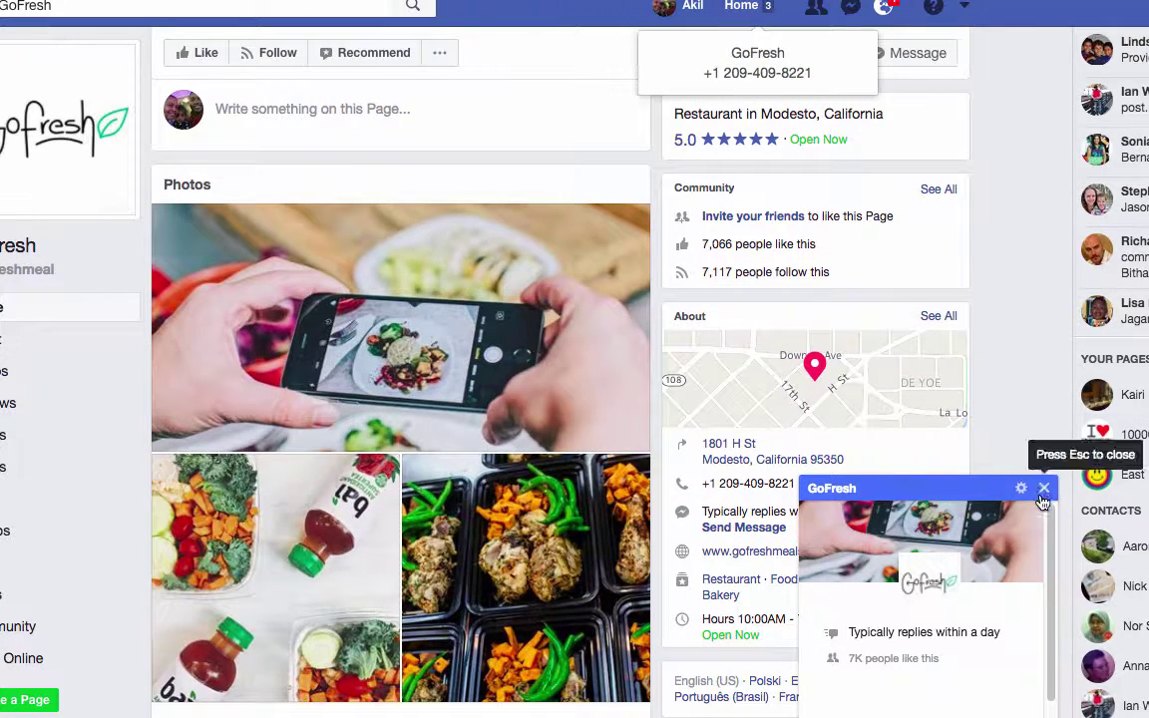
click(1043, 490)
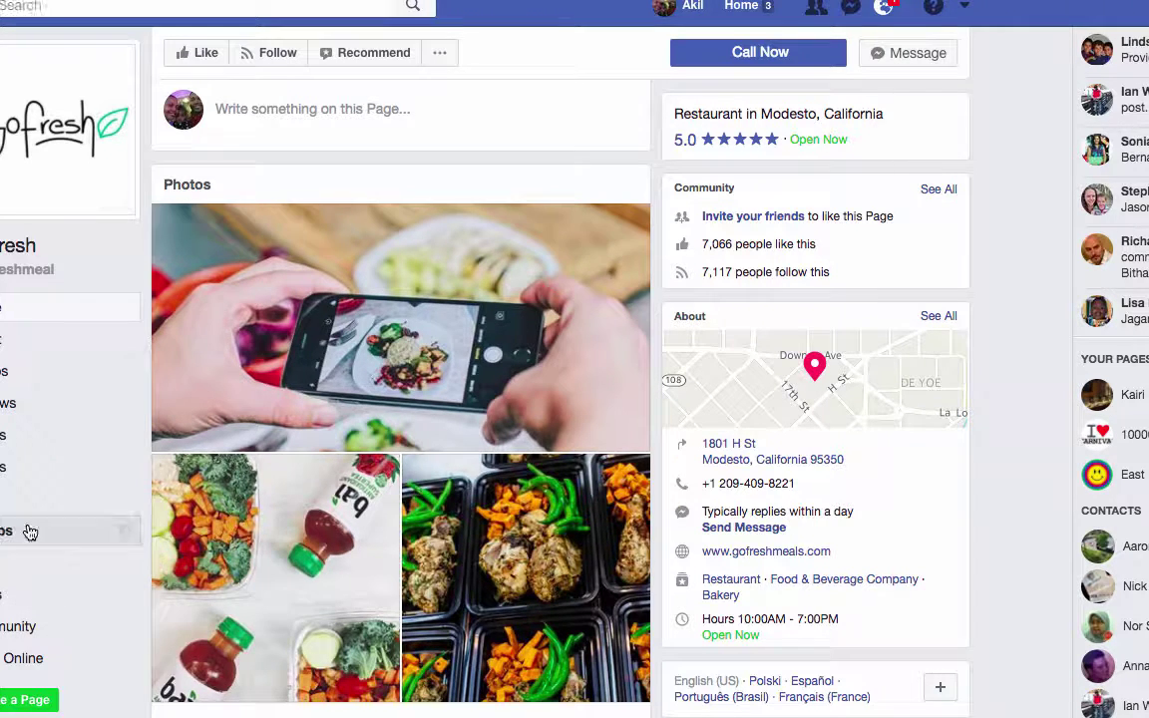
click(5, 531)
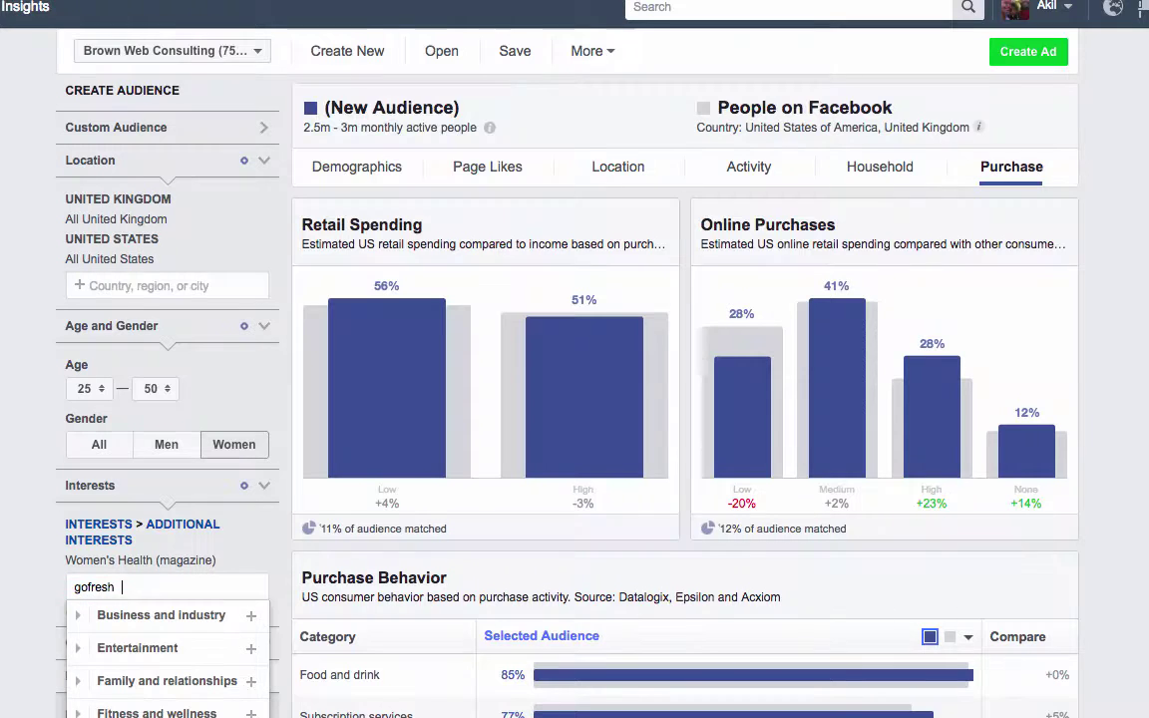
click(489, 172)
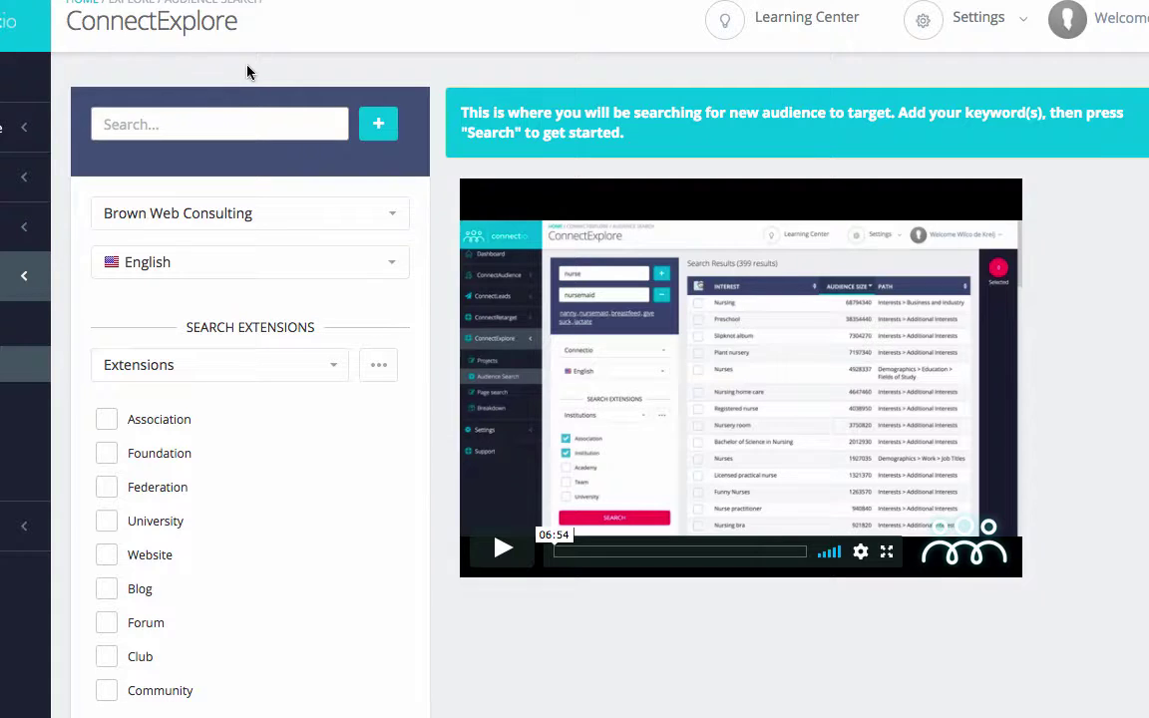
Step: Switch to ConnectExplore's Audience Search, search for "eat fit fuel" and select the Eating and Drinking Out interest
text(eat fitfuel)
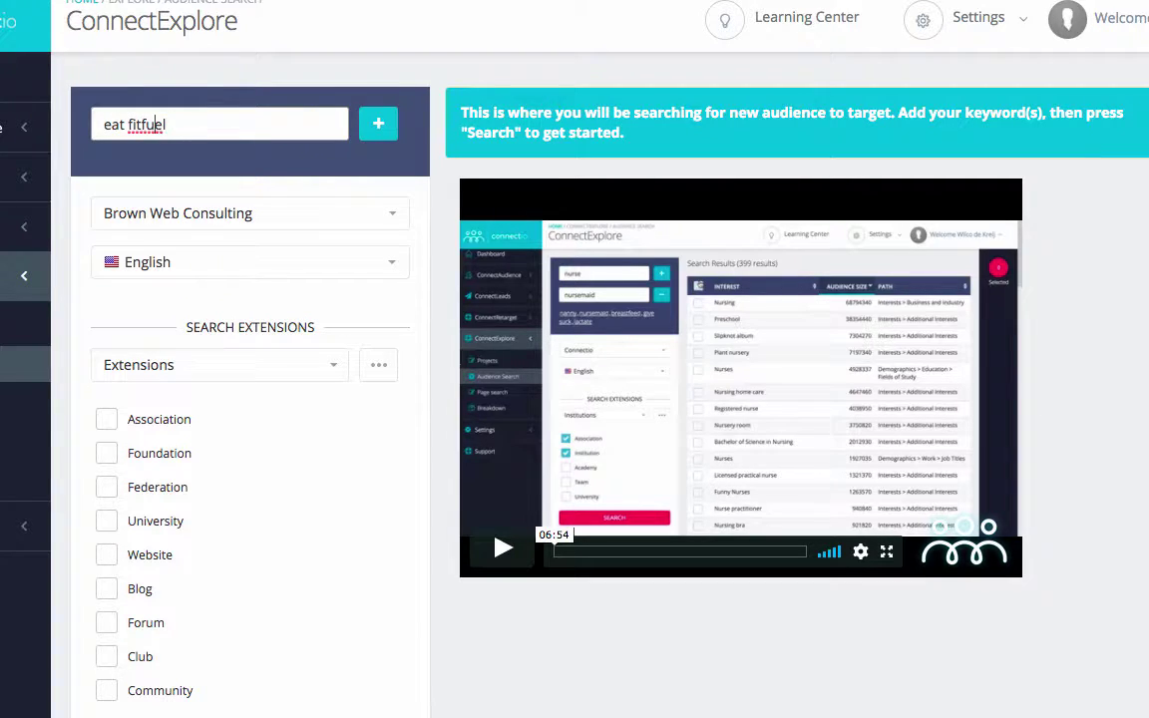
click(141, 124)
key(Return)
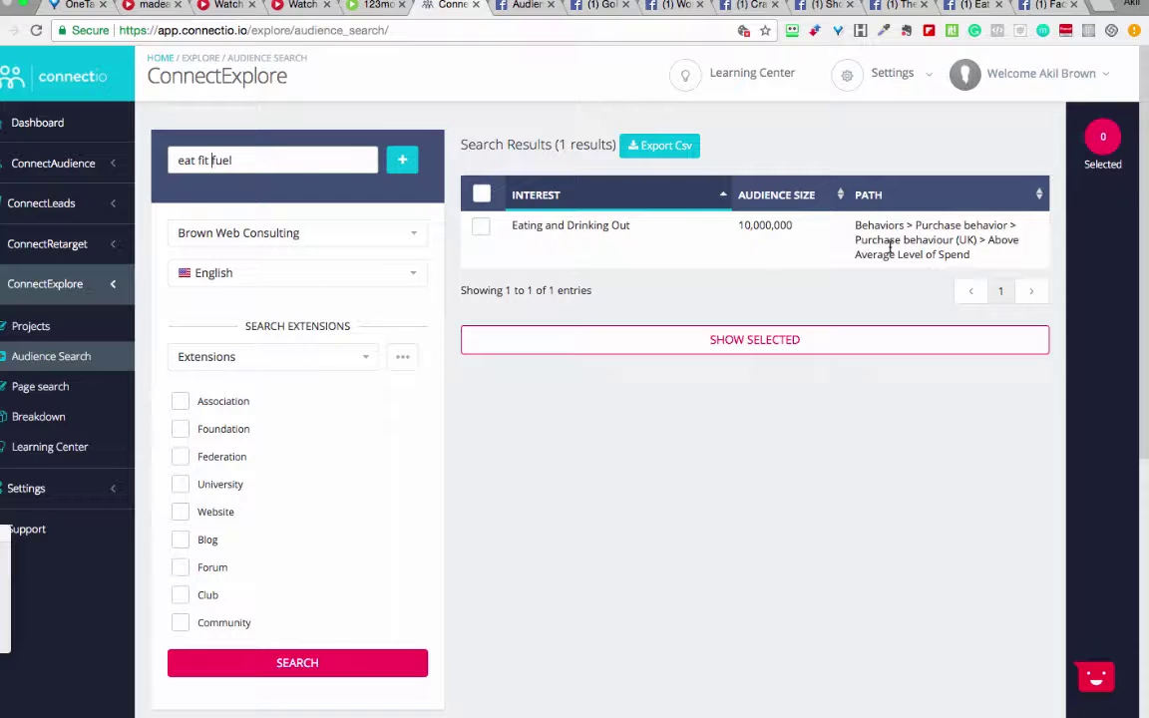
click(480, 229)
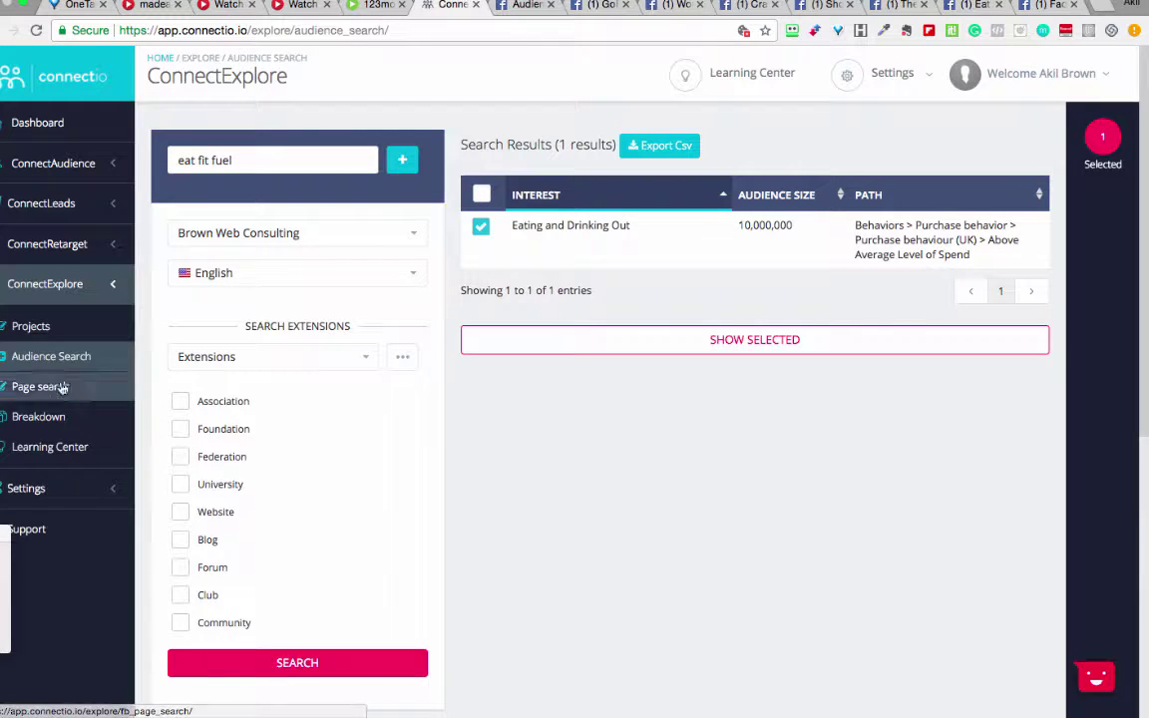
click(790, 8)
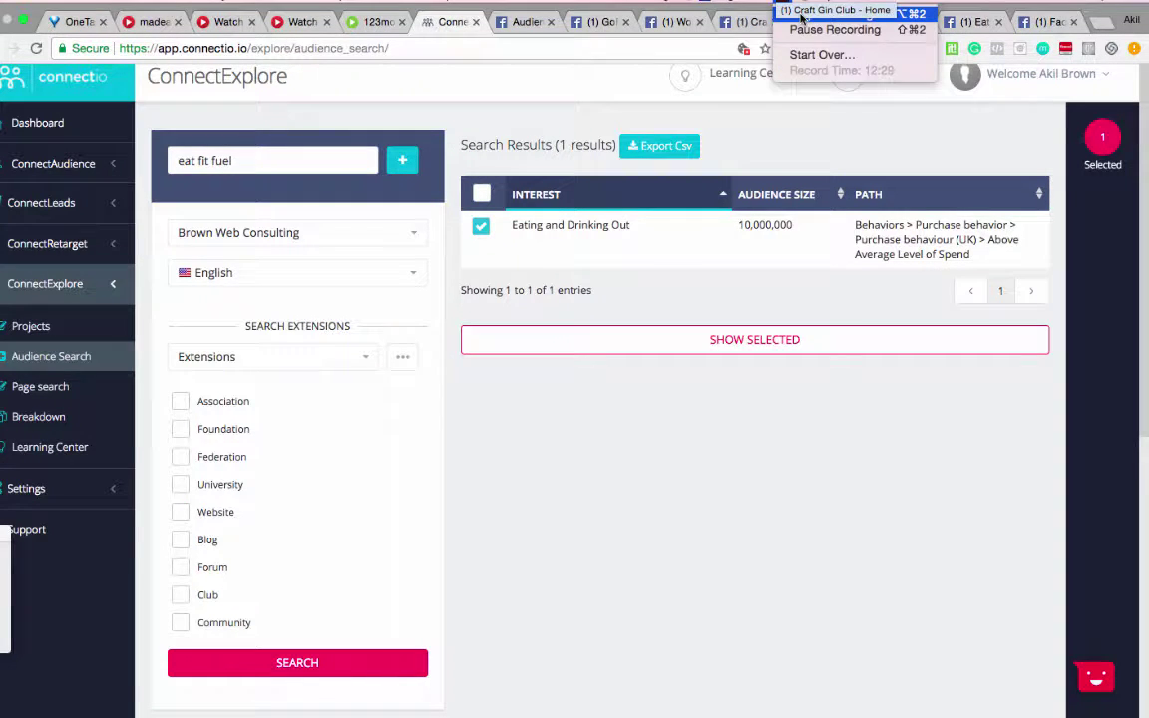
click(805, 31)
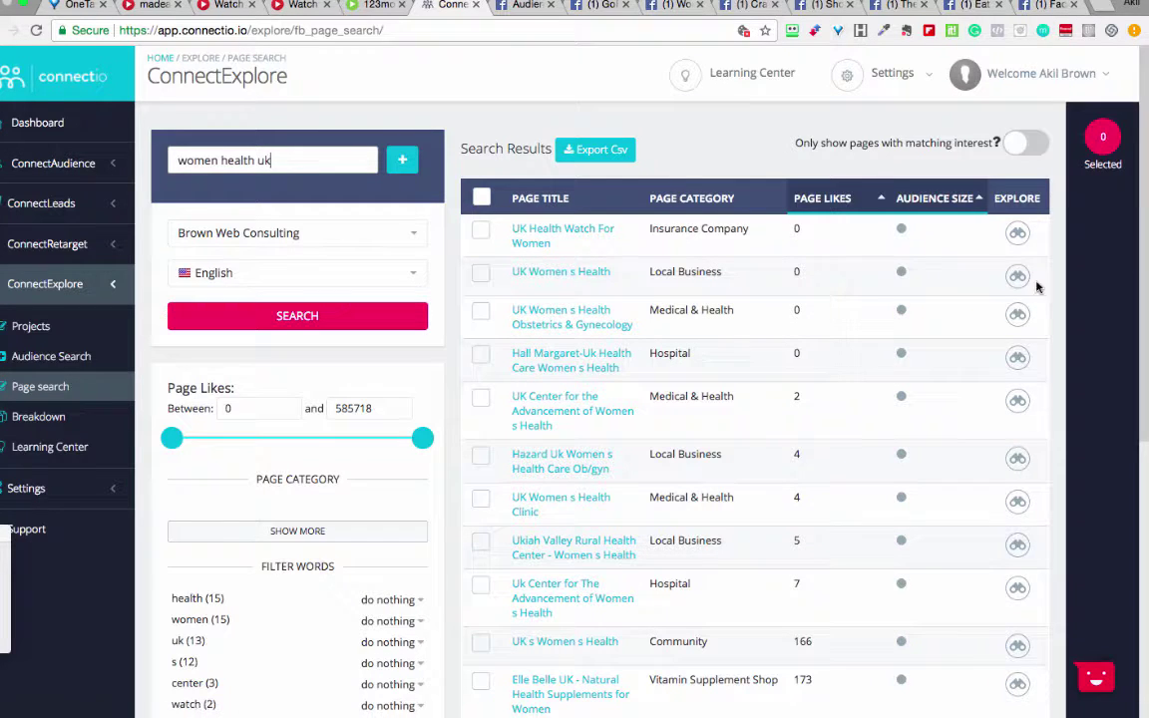
Step: Sort the Page Search results for "women health uk" by page likes in descending order
click(827, 198)
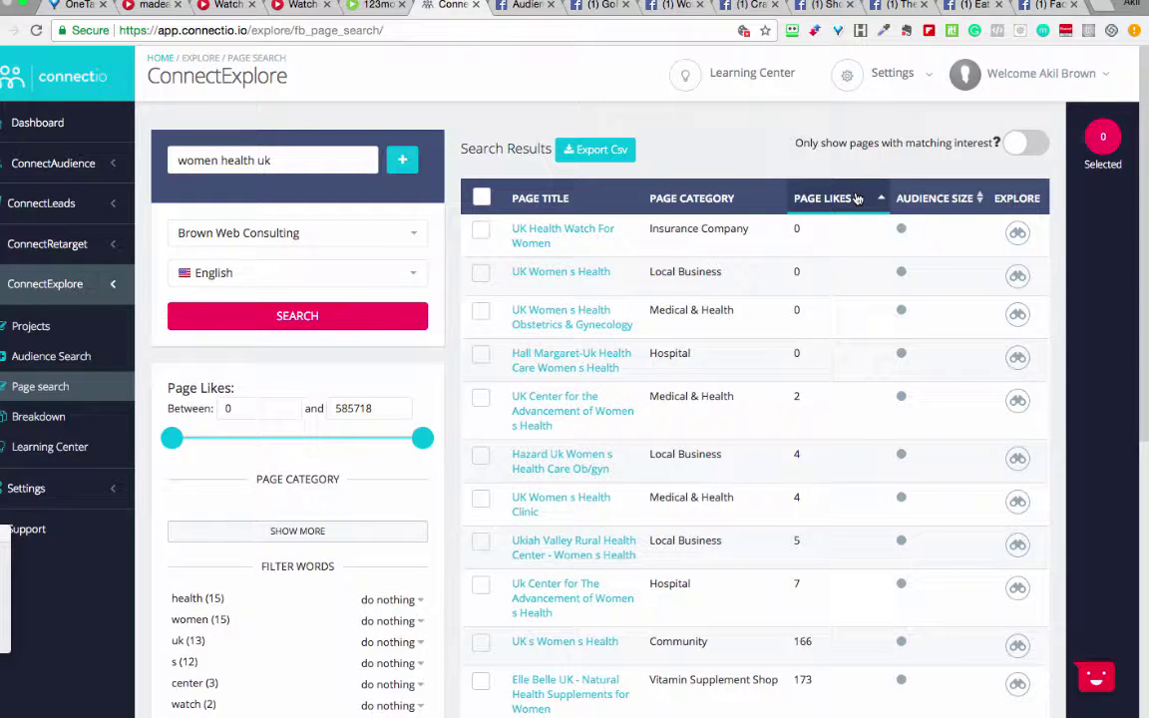
click(850, 199)
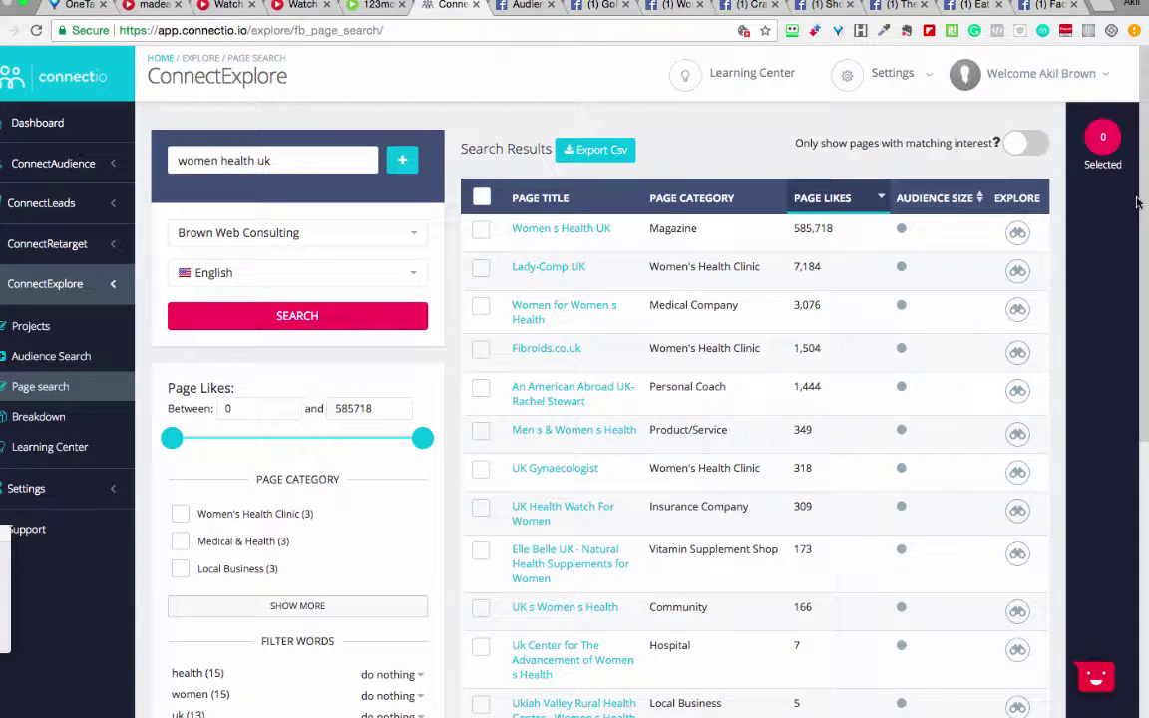
mouse_move(1145, 220)
mouse_down()
mouse_move(1147, 352)
mouse_move(1144, 215)
mouse_up()
Step: Change the page search keyword to "women fitness" and run the search
drag(219, 160, 346, 159)
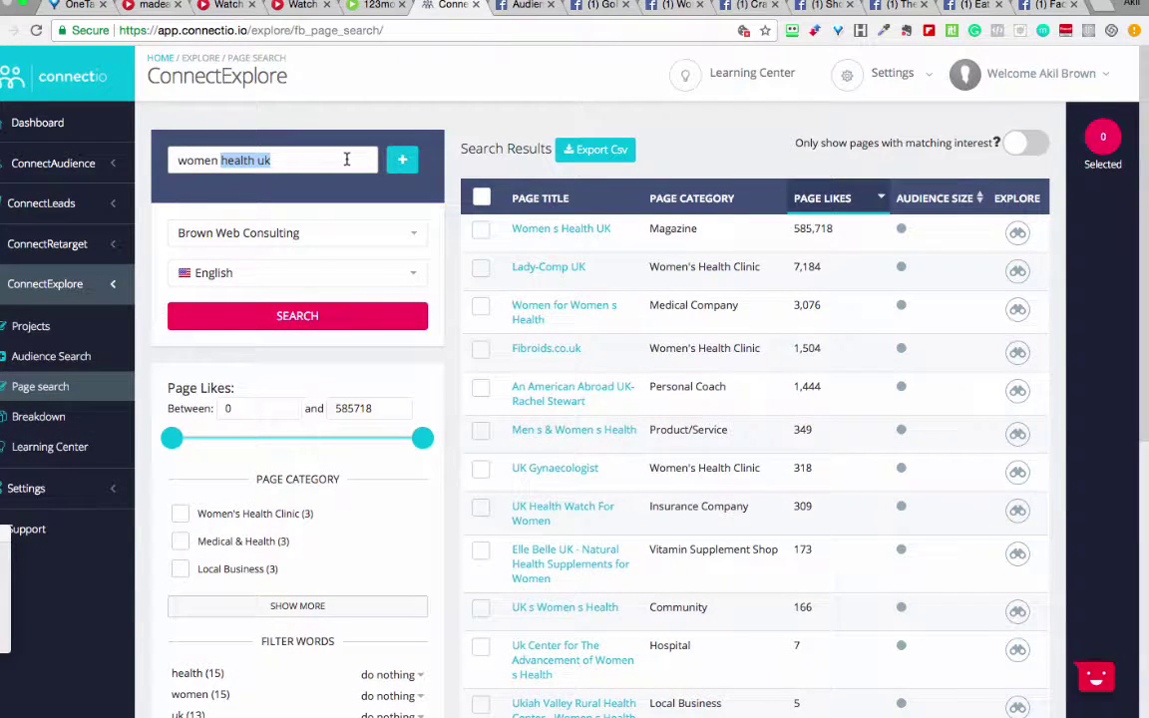
text(fin)
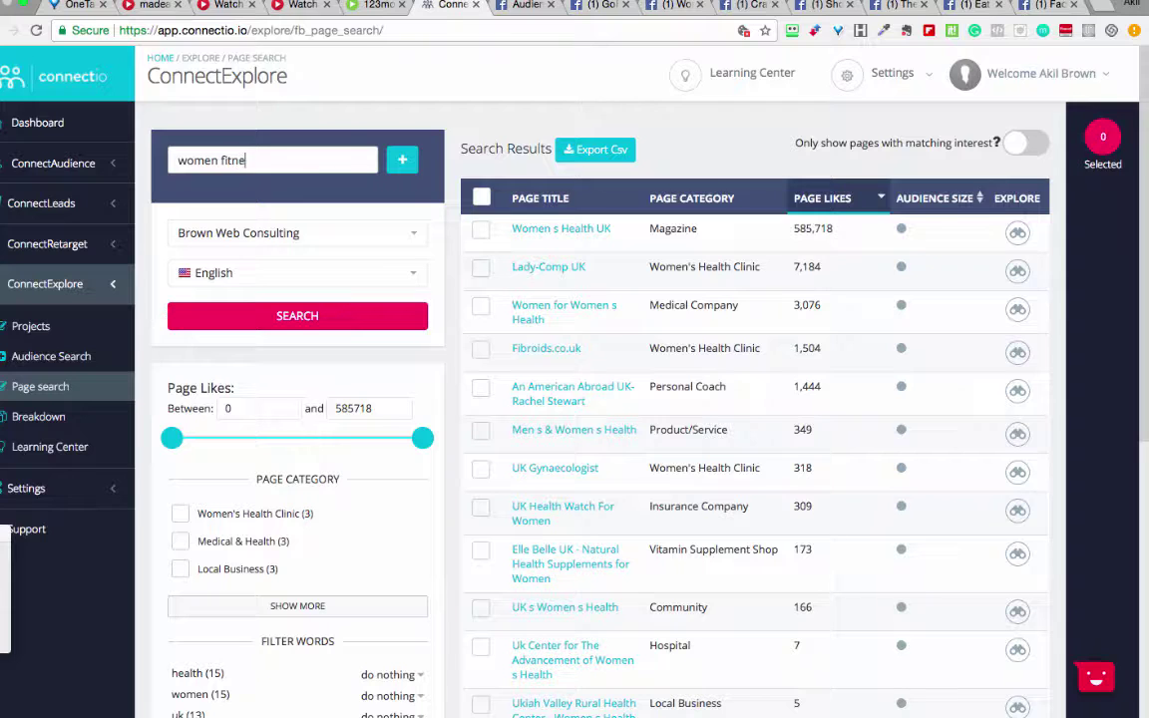
text(ness)
key(Return)
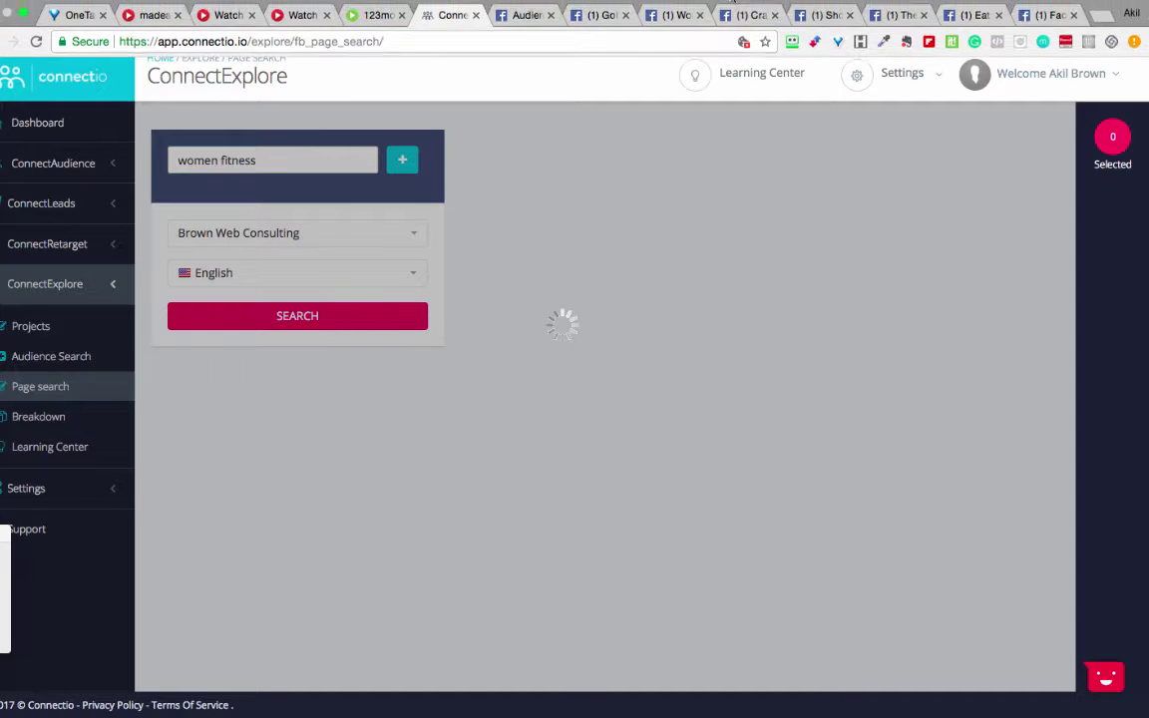
click(782, 4)
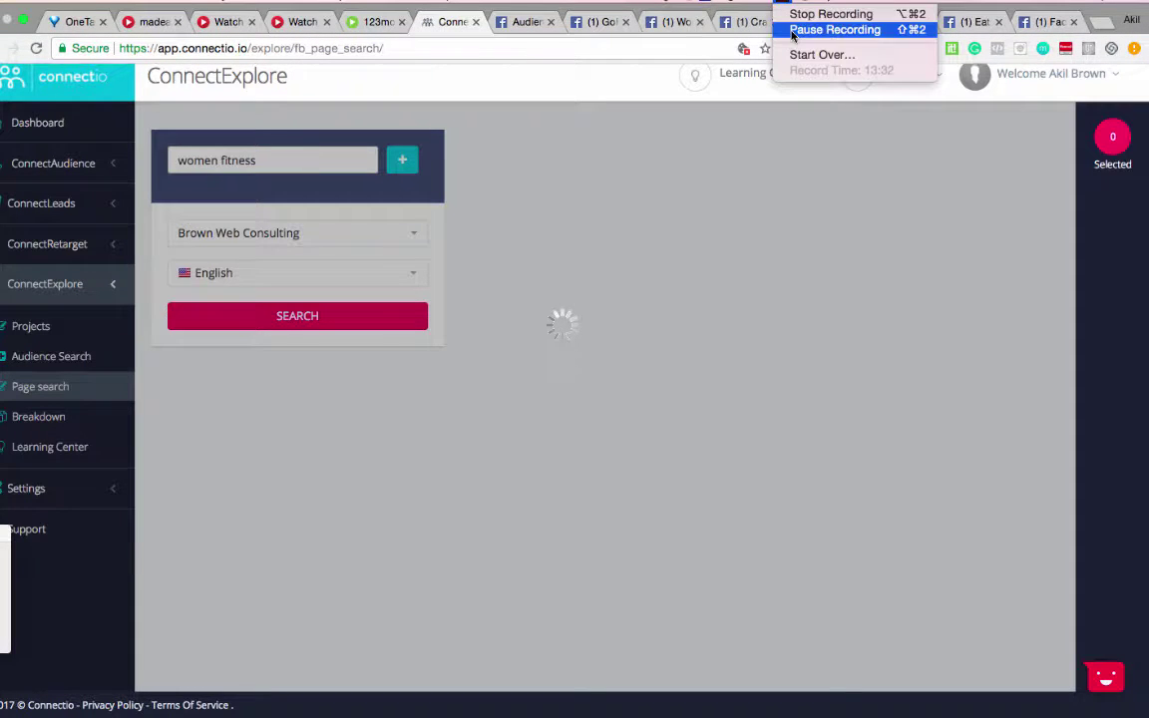
click(834, 29)
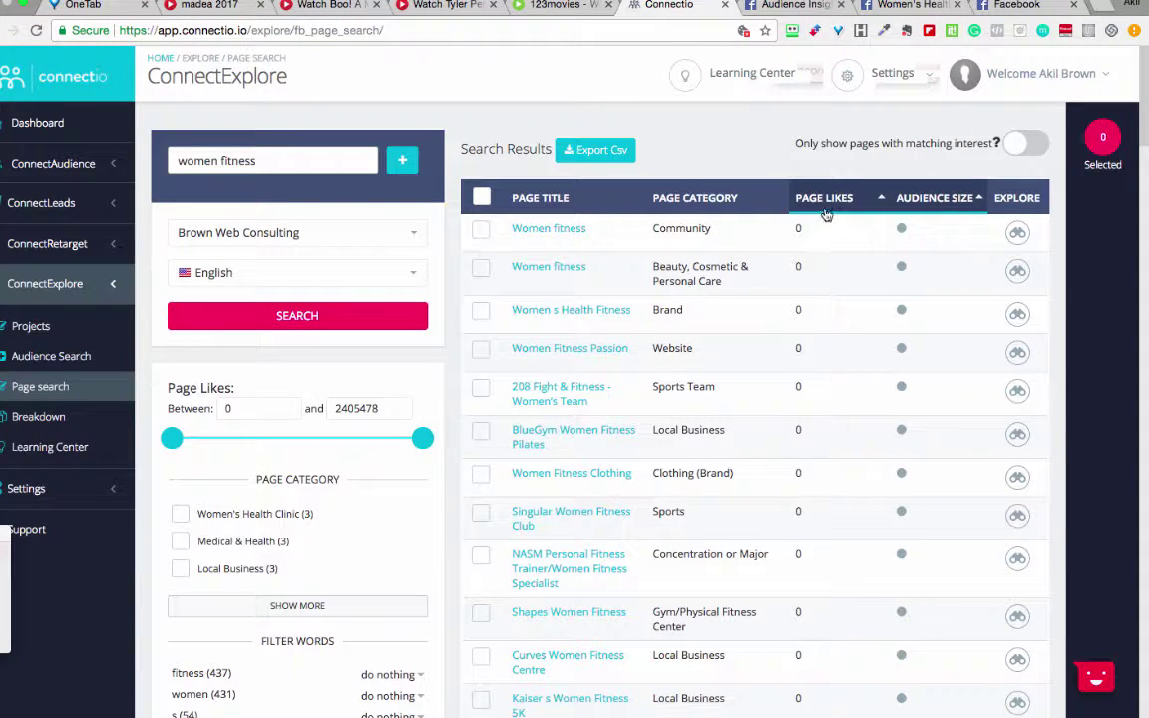
Step: Sort the "women fitness" page results by page likes, highest first, and restrict the list to pages with a matching interest
click(830, 198)
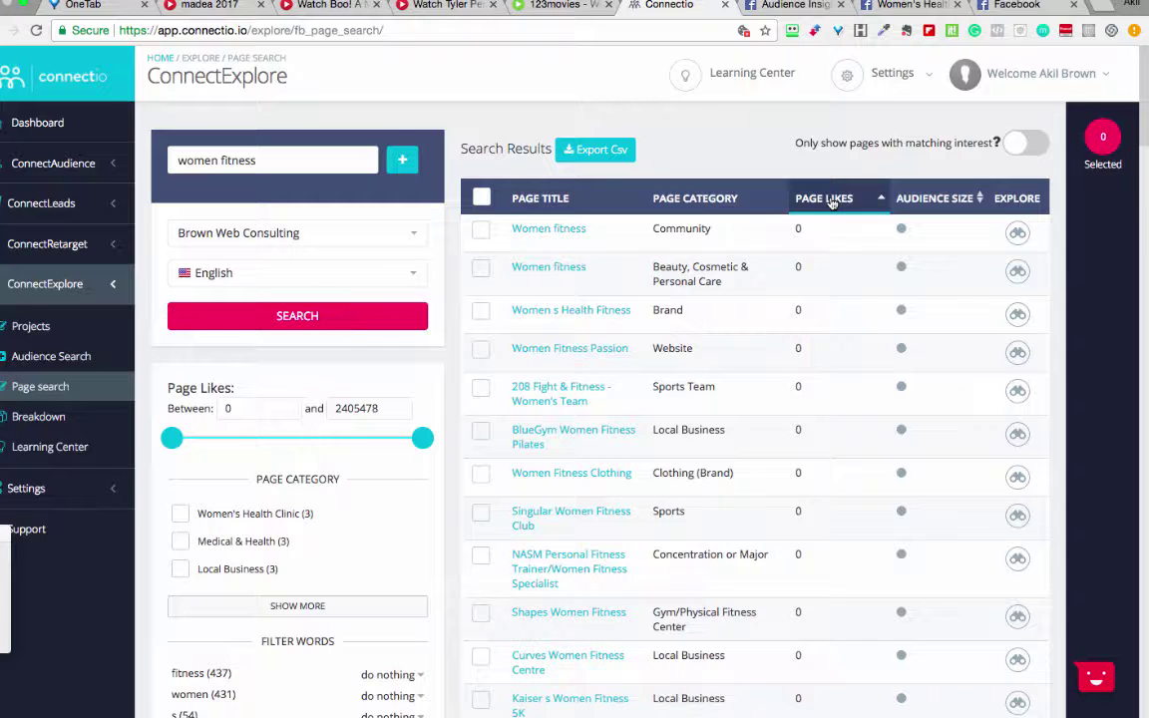
click(831, 199)
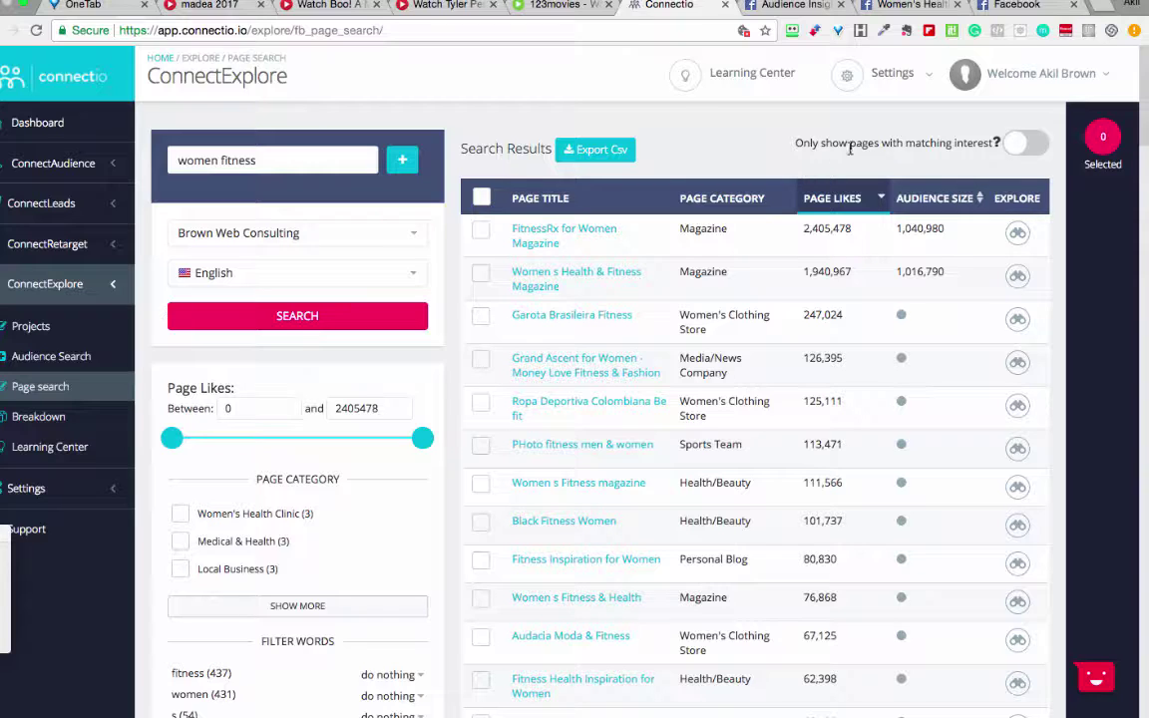
click(1018, 149)
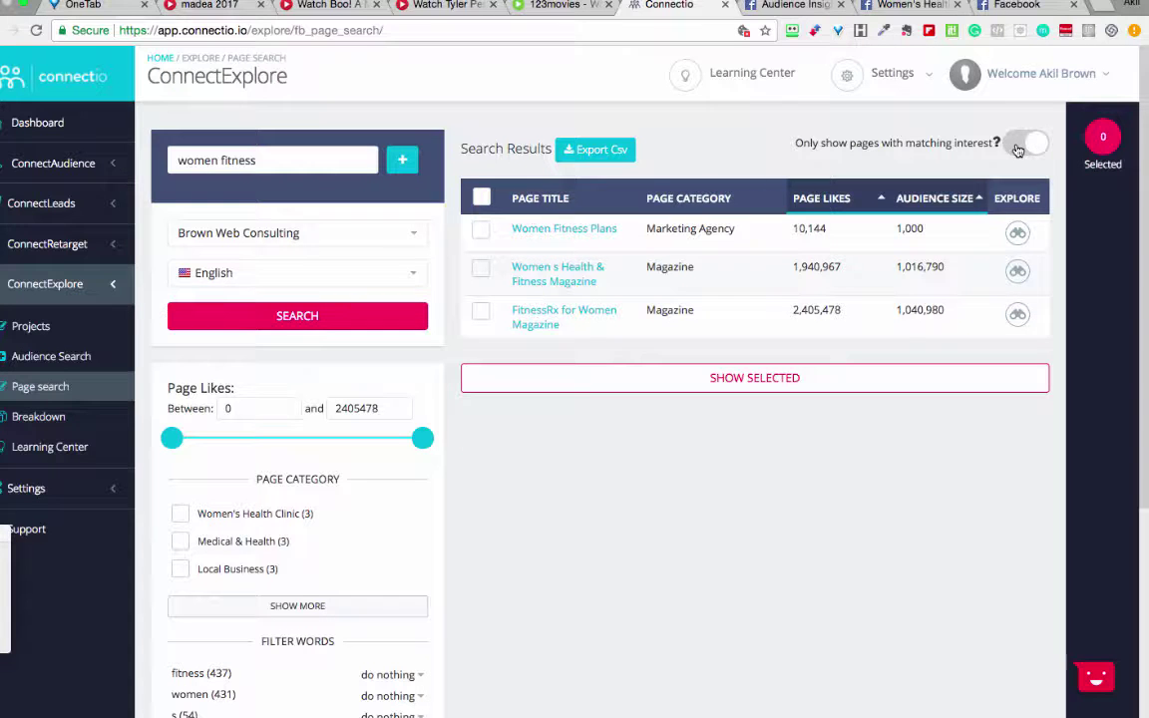
click(1018, 149)
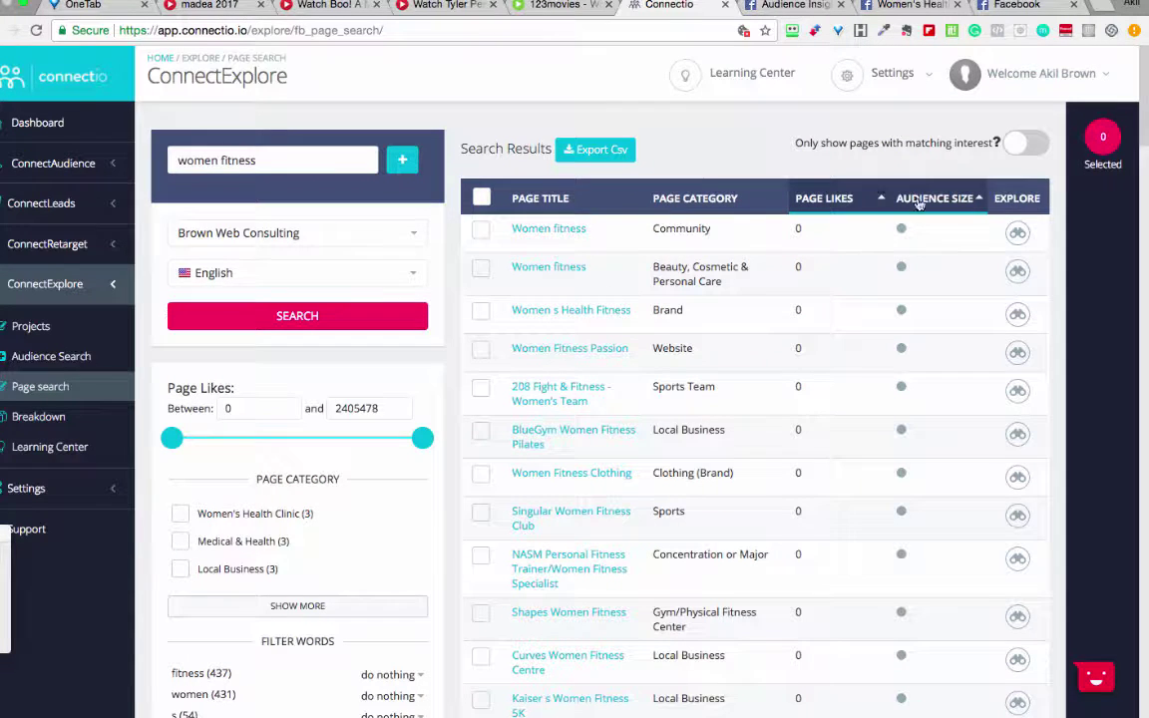
click(836, 199)
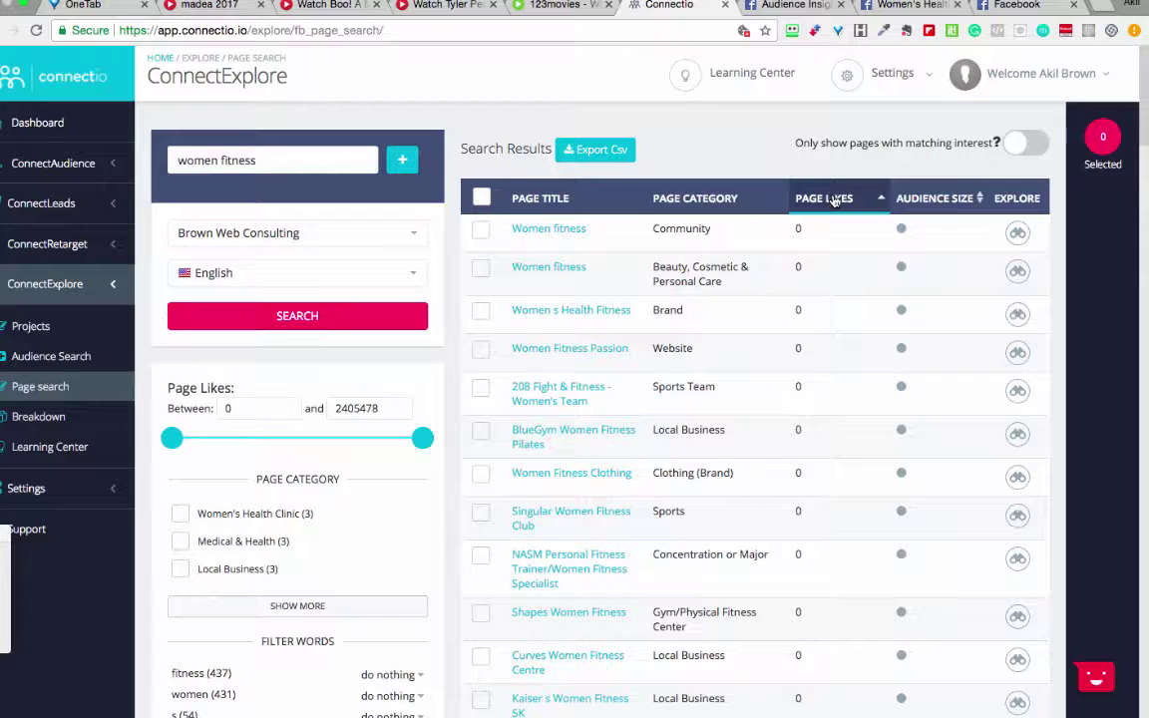
click(1031, 145)
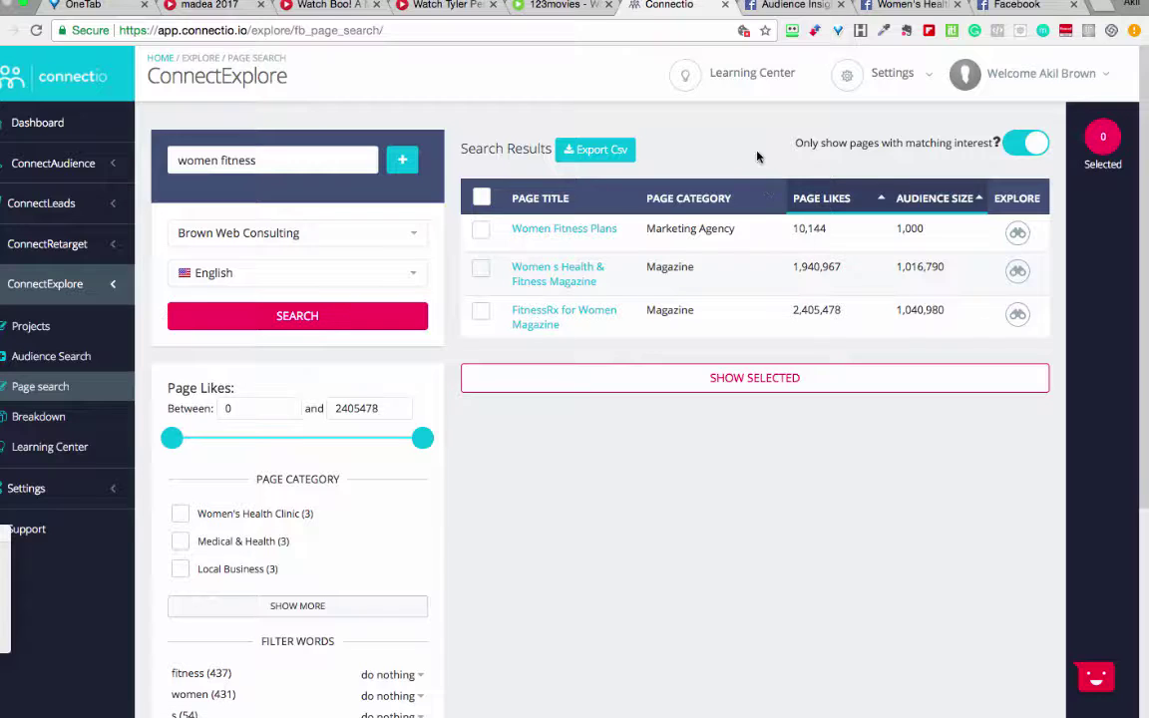
Step: Switch back to Facebook Audience Insights and review the audience's top categories and relevant pages under Page Likes
click(788, 21)
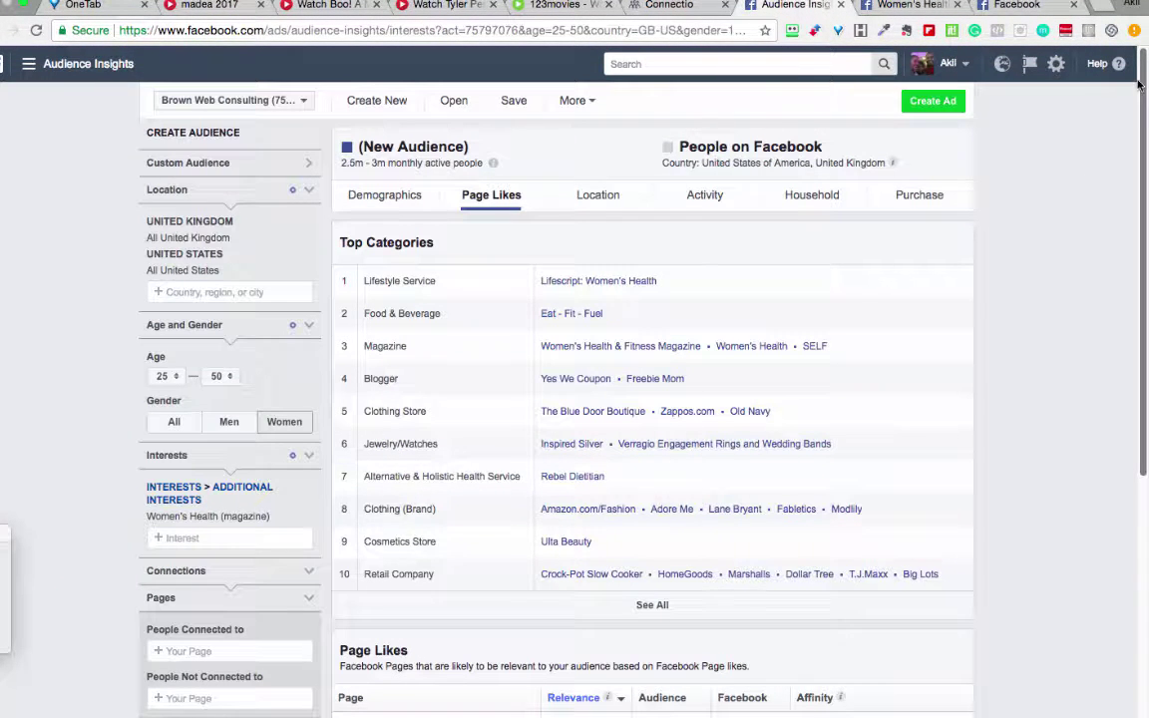
scroll(1144, 92, down, 4)
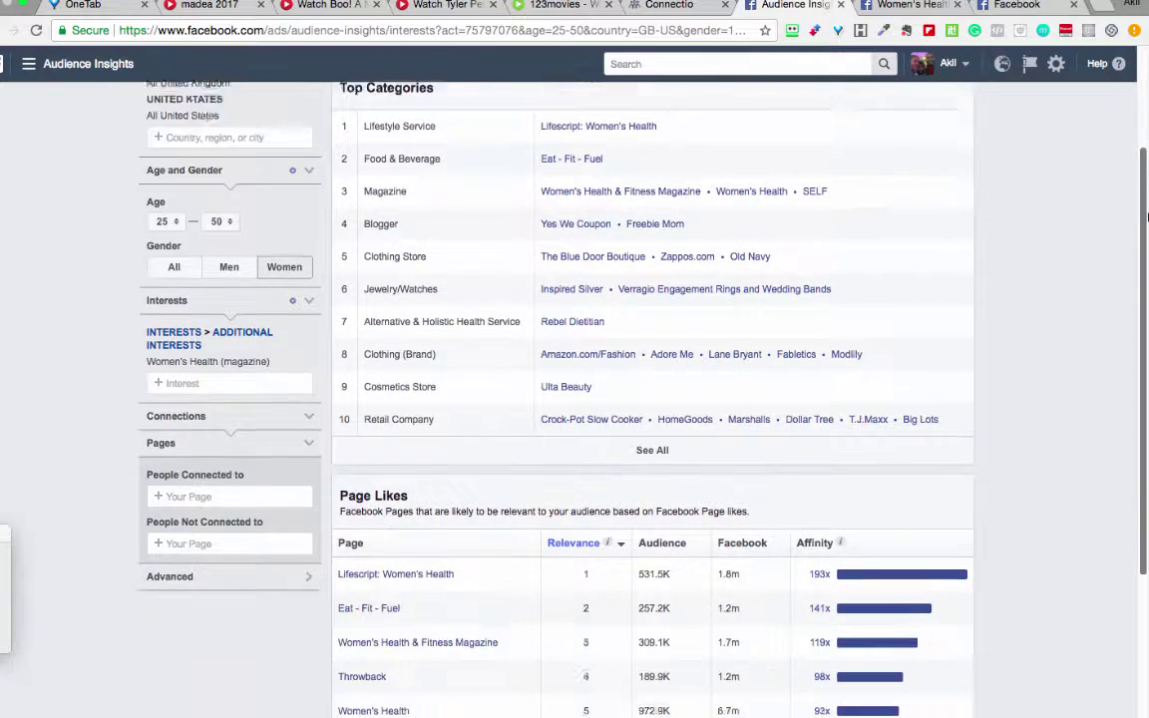
scroll(1055, 48, up, 3)
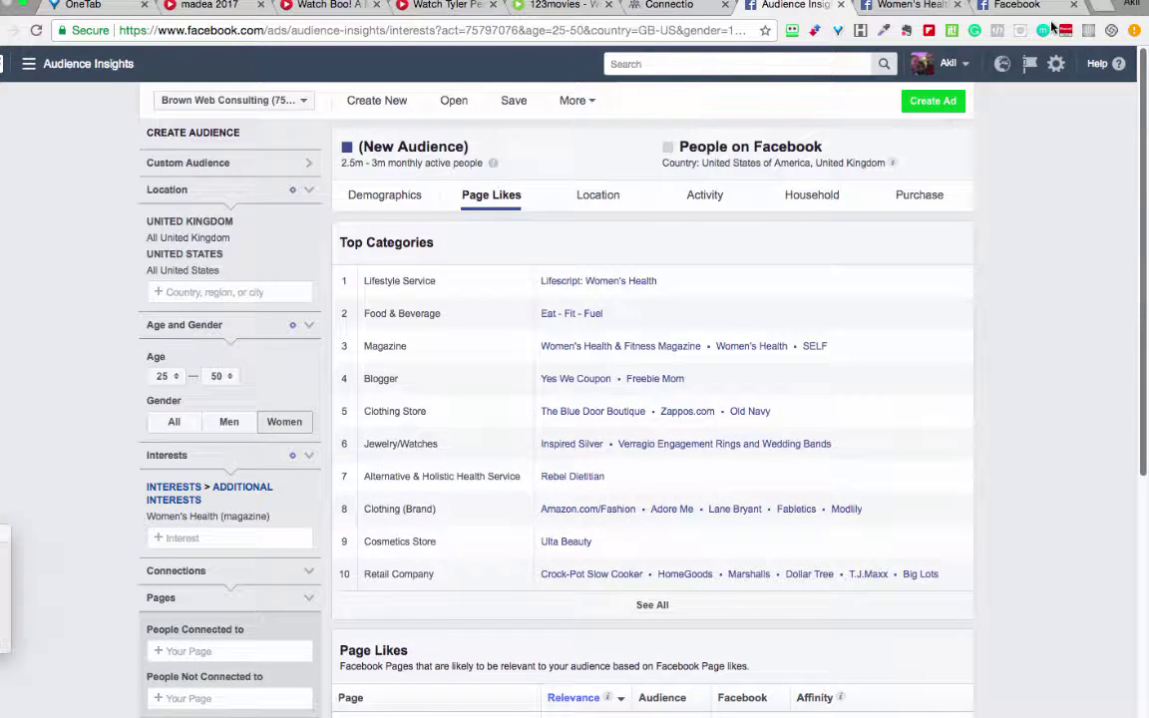